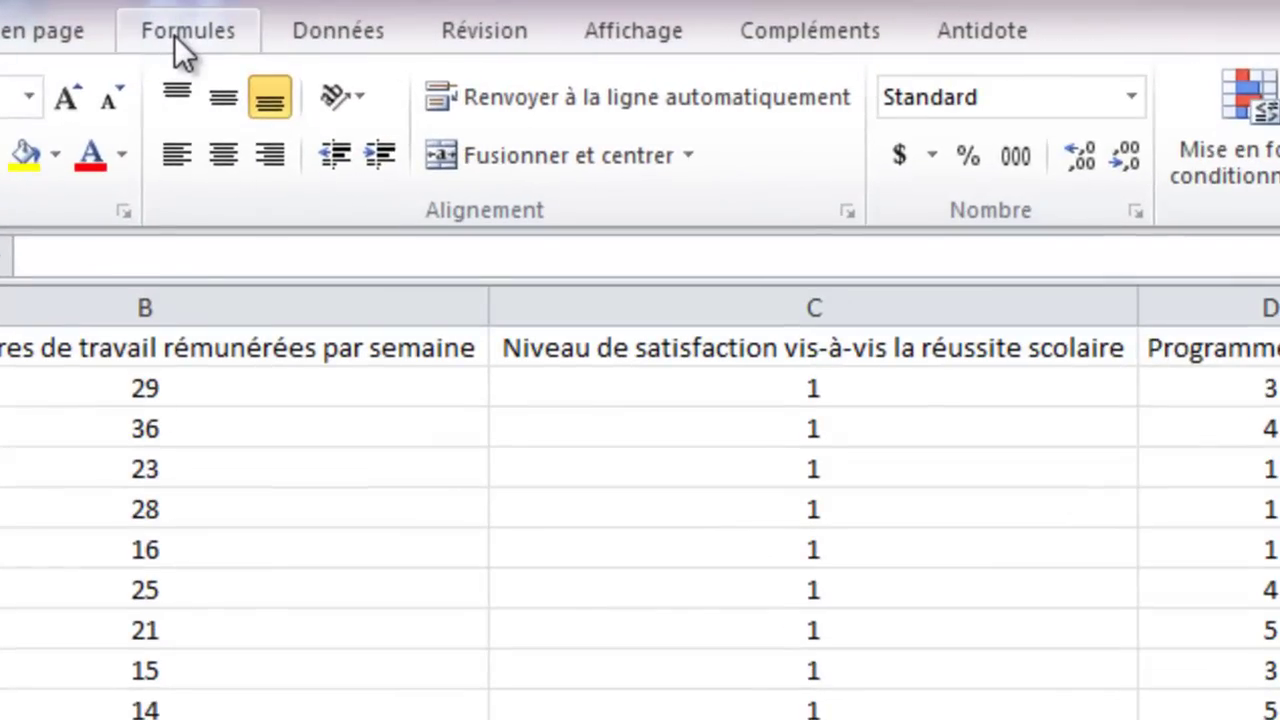
- Review the workbook's defined names and the range that Échantillon refers to in the name manager
{"action": "left_click", "coordinate": [250, 44]}
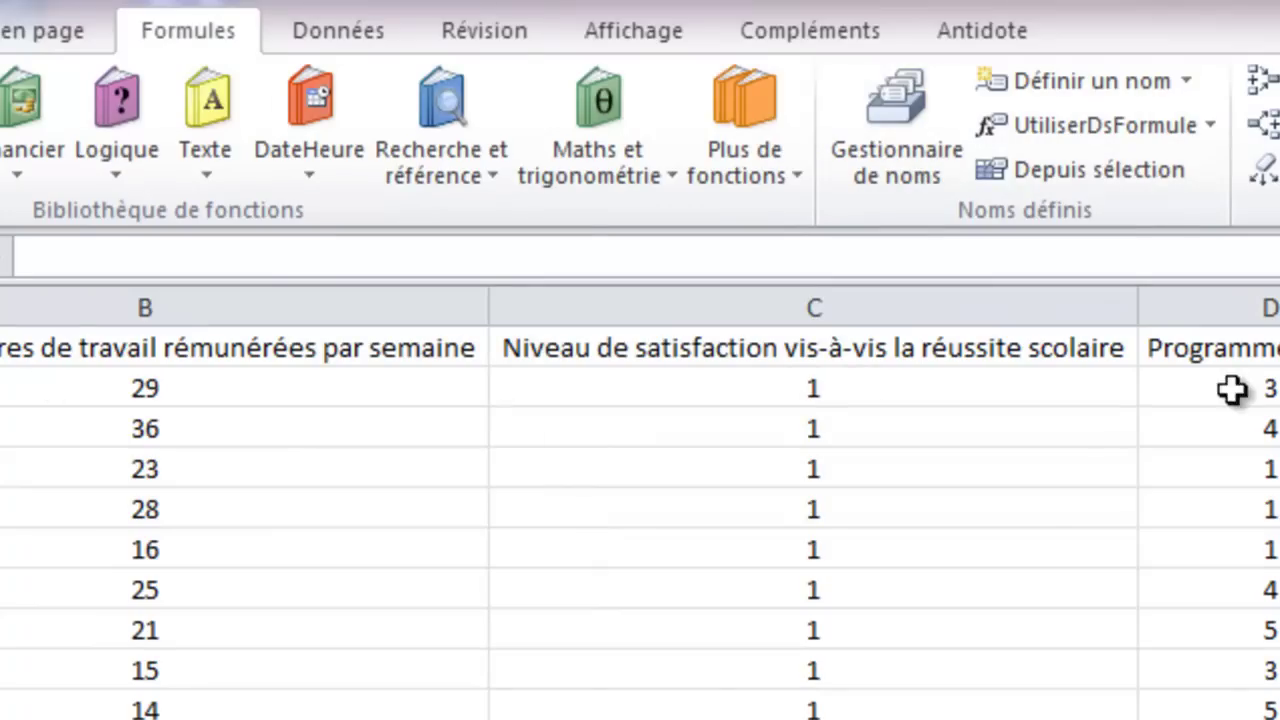
{"action": "left_click", "coordinate": [924, 180]}
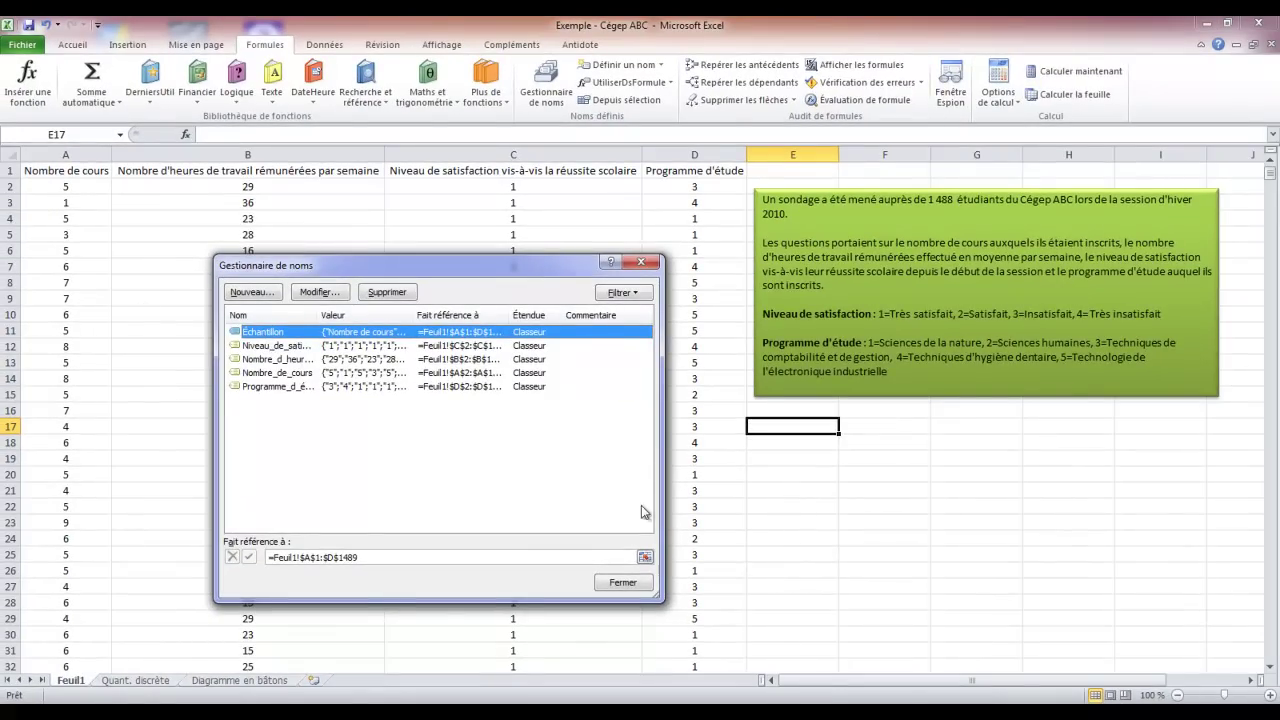
{"action": "left_click", "coordinate": [623, 582]}
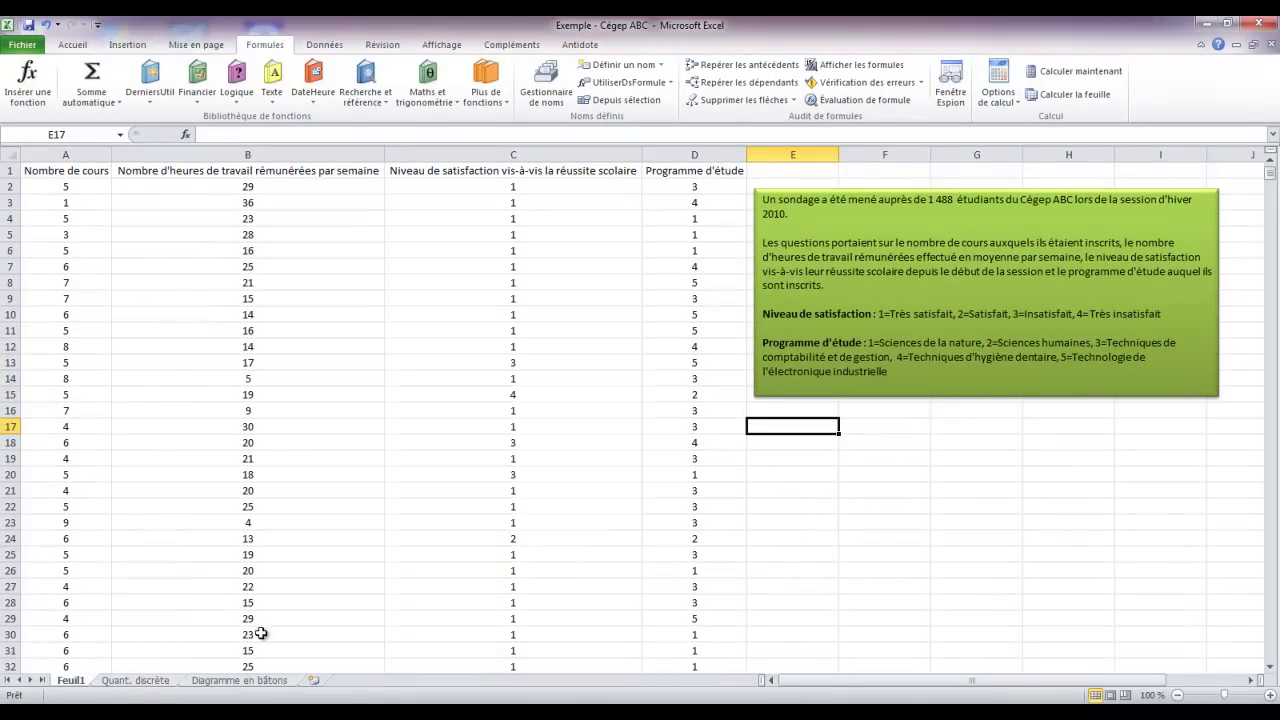
- Add a new worksheet and create a pivot table from the named range Échantillon at Feuil2!$A$1
{"action": "left_click", "coordinate": [314, 681]}
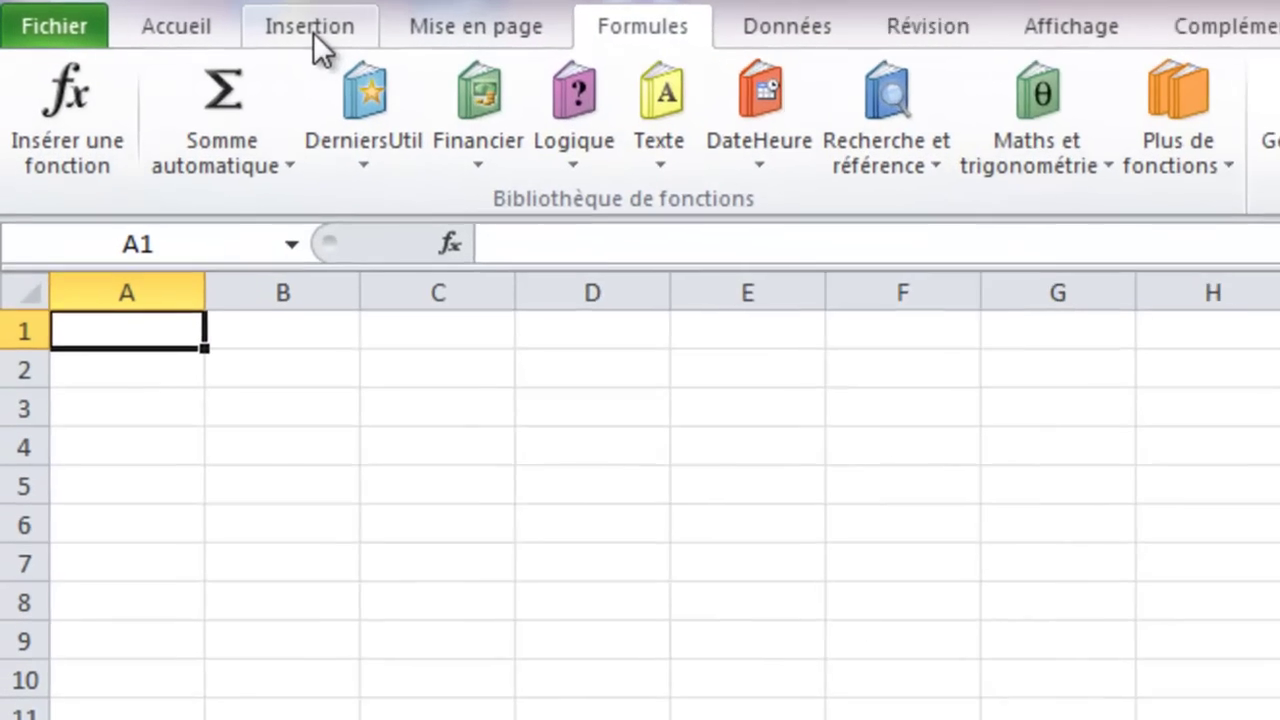
{"action": "left_click", "coordinate": [201, 45]}
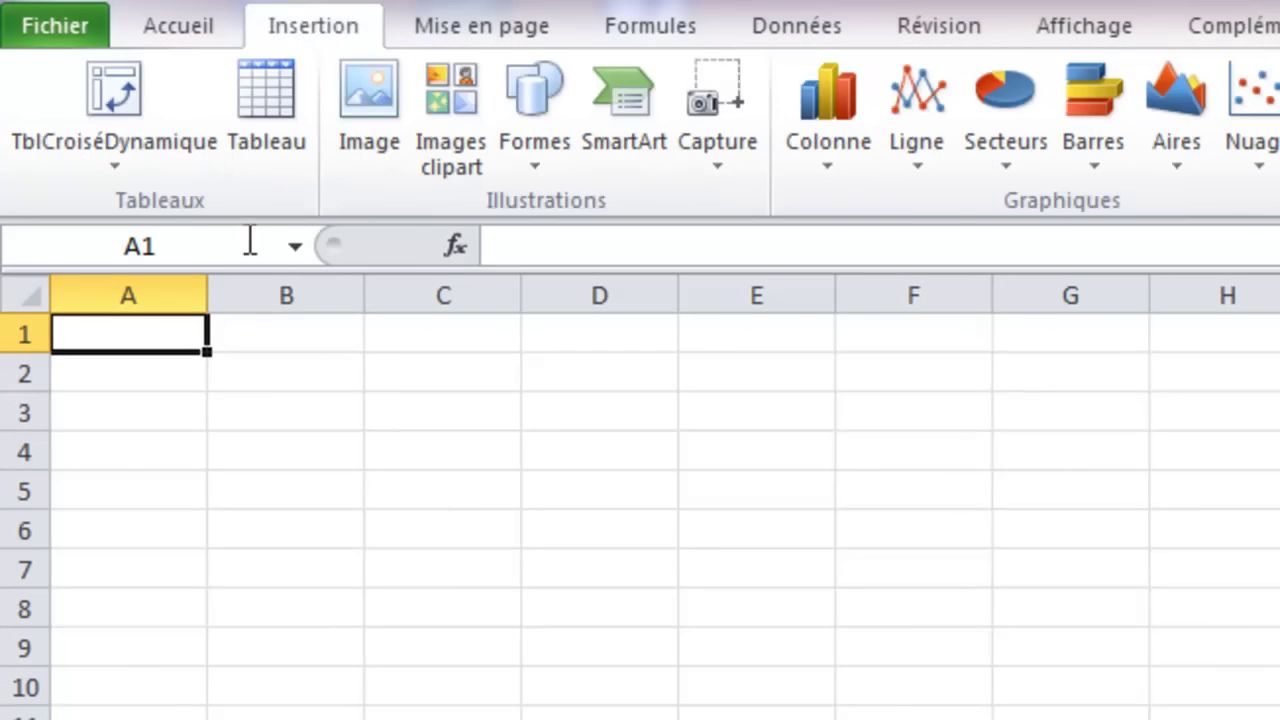
{"action": "left_click", "coordinate": [131, 120]}
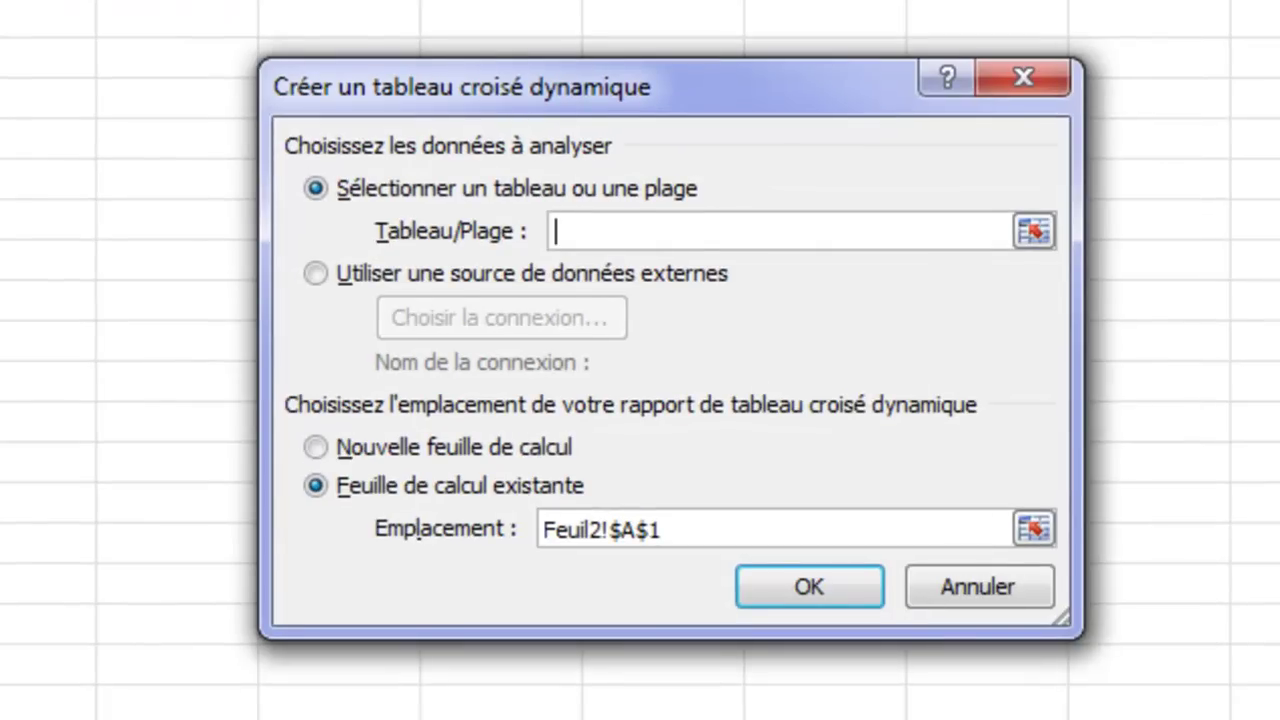
{"action": "type", "text": "Échantillon"}
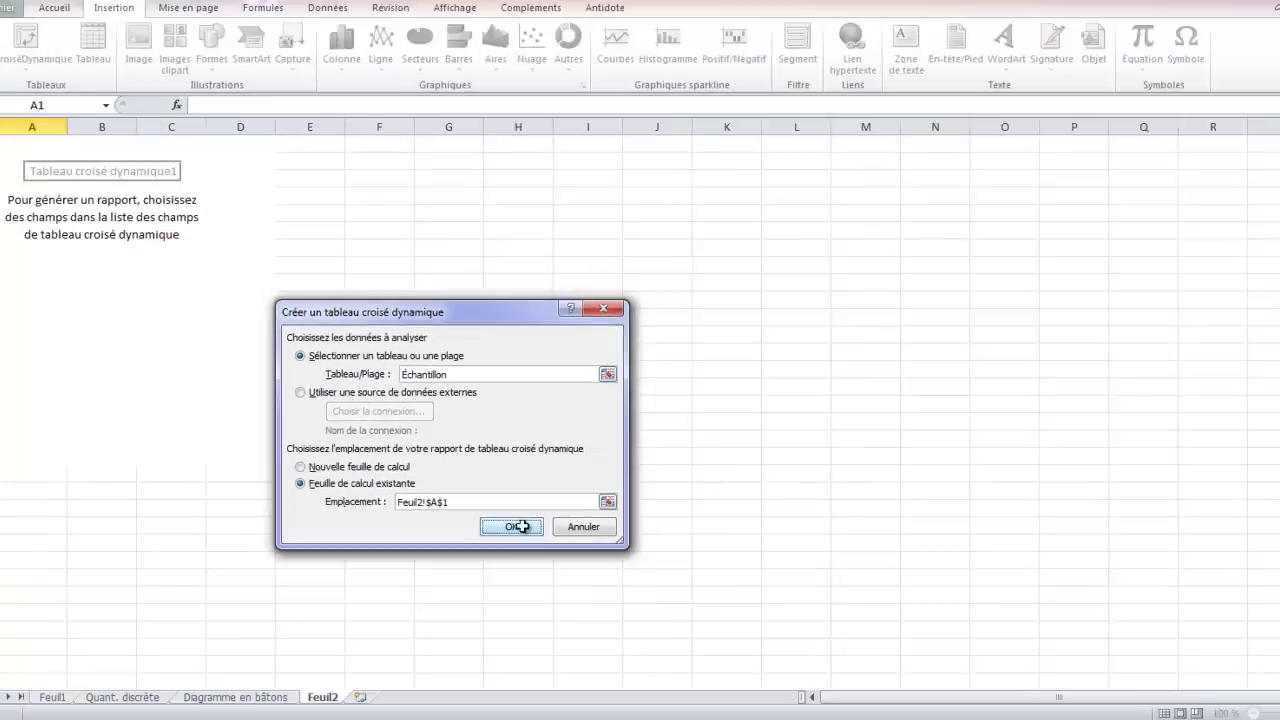
{"action": "left_click", "coordinate": [776, 588]}
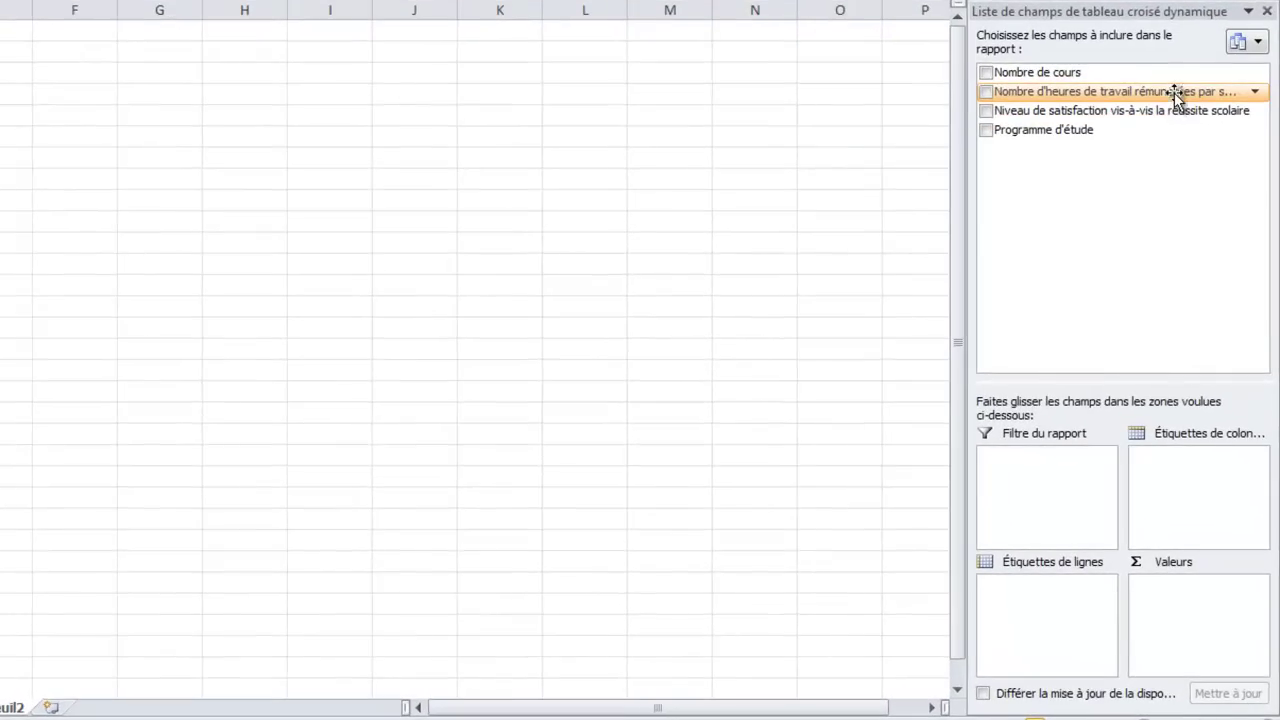
- Add the field for weekly paid work hours to the pivot table's row labels and look through the listed values
{"action": "left_click_drag", "start_coordinate": [1174, 92], "coordinate": [1060, 612]}
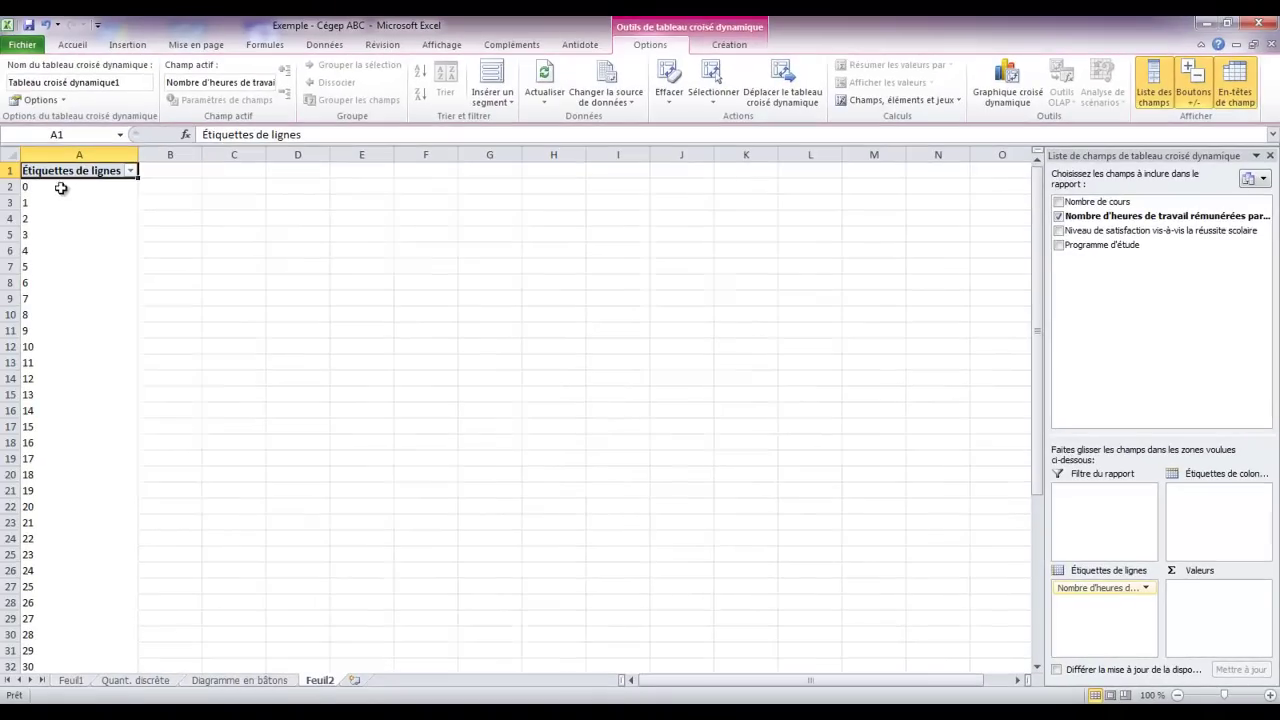
{"action": "scroll", "coordinate": [71, 331], "scroll_direction": "down", "scroll_amount": 1}
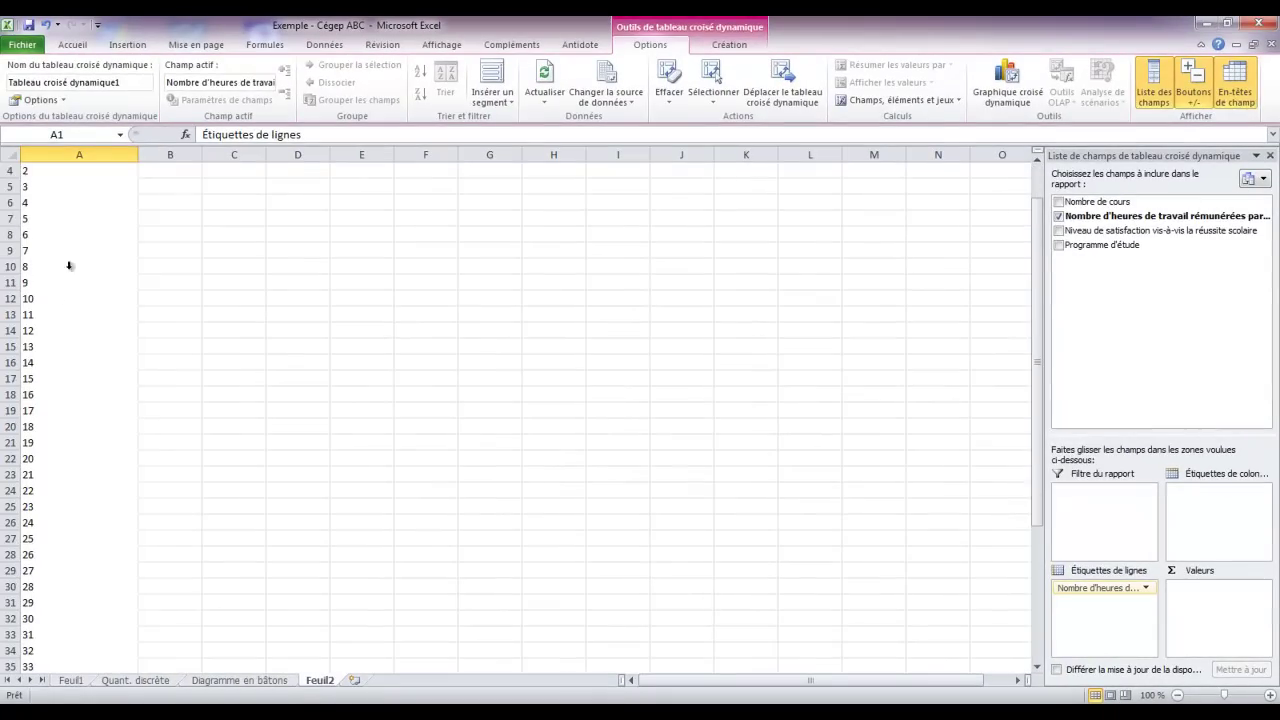
{"action": "scroll", "coordinate": [70, 200], "scroll_direction": "down", "scroll_amount": 5}
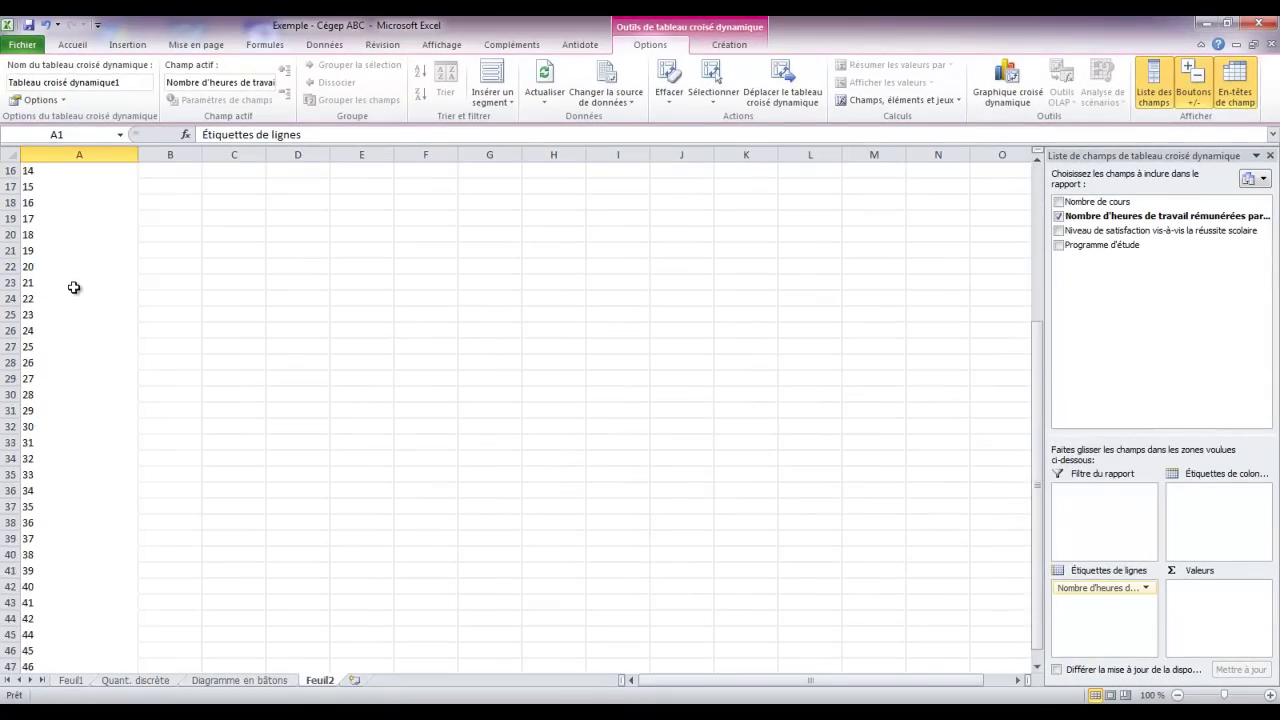
{"action": "scroll", "coordinate": [65, 252], "scroll_direction": "down", "scroll_amount": 2}
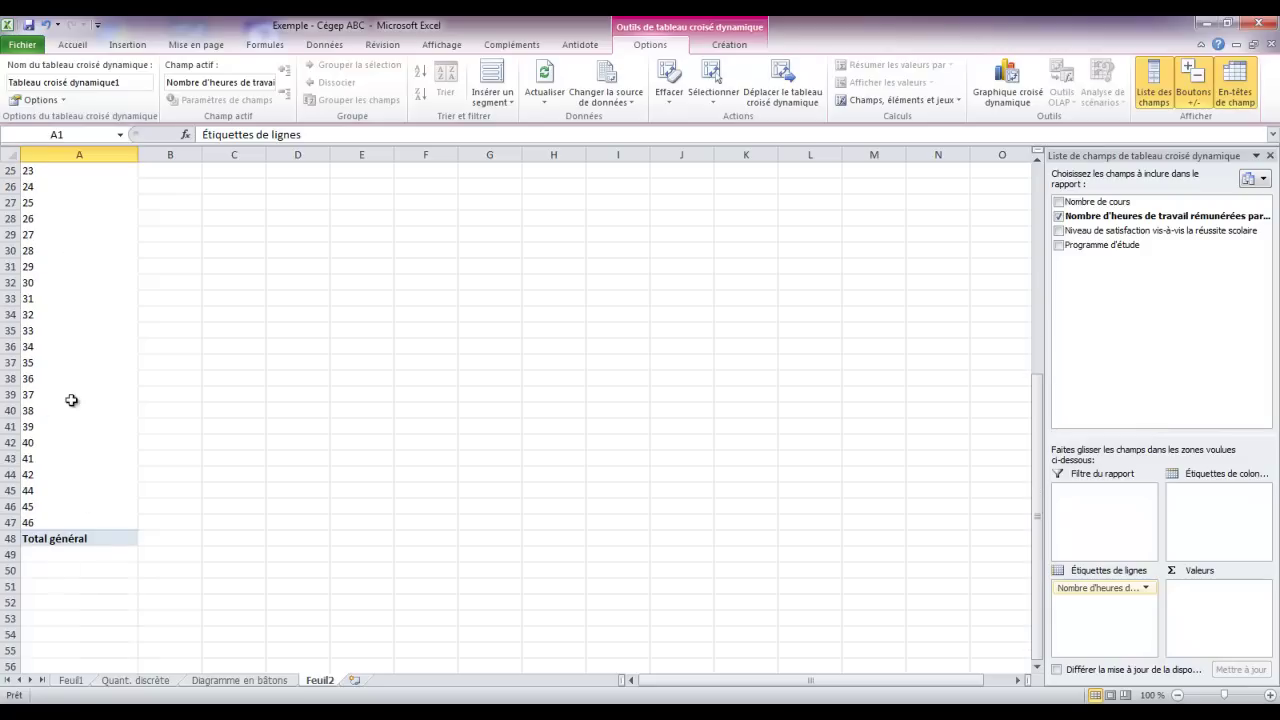
{"action": "scroll", "coordinate": [91, 399], "scroll_direction": "up", "scroll_amount": 2}
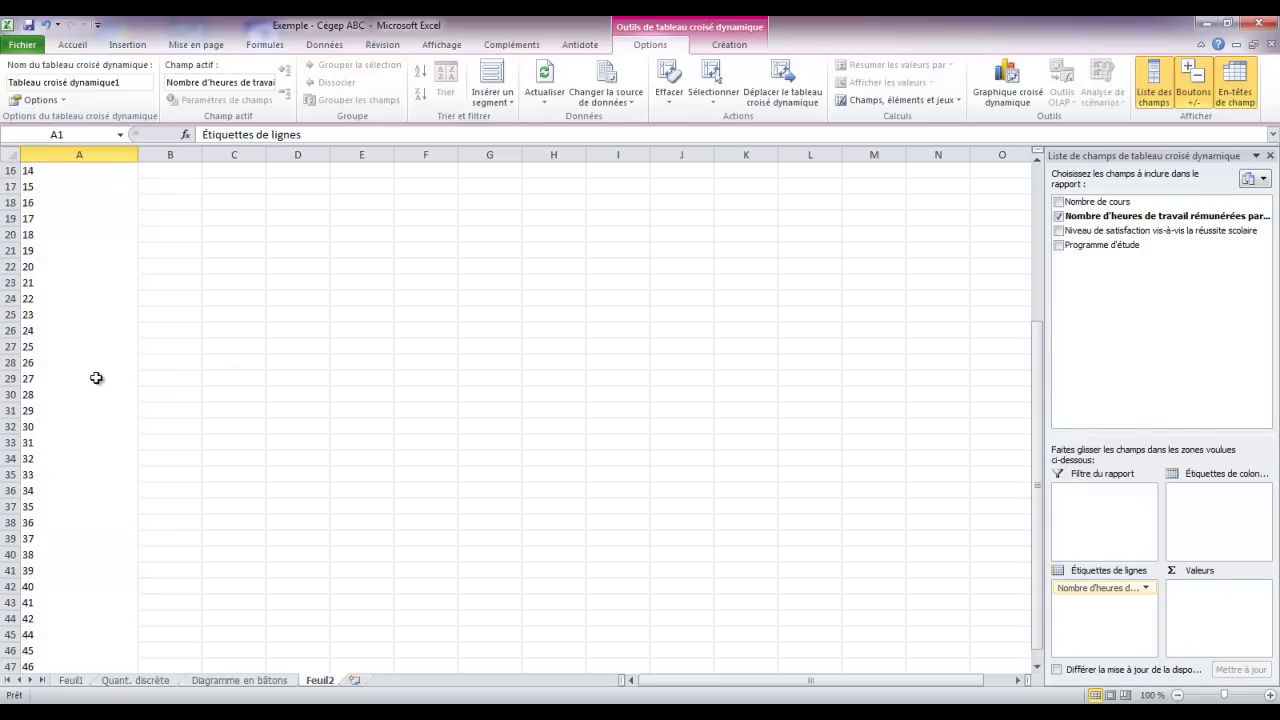
{"action": "scroll", "coordinate": [98, 360], "scroll_direction": "up", "scroll_amount": 6}
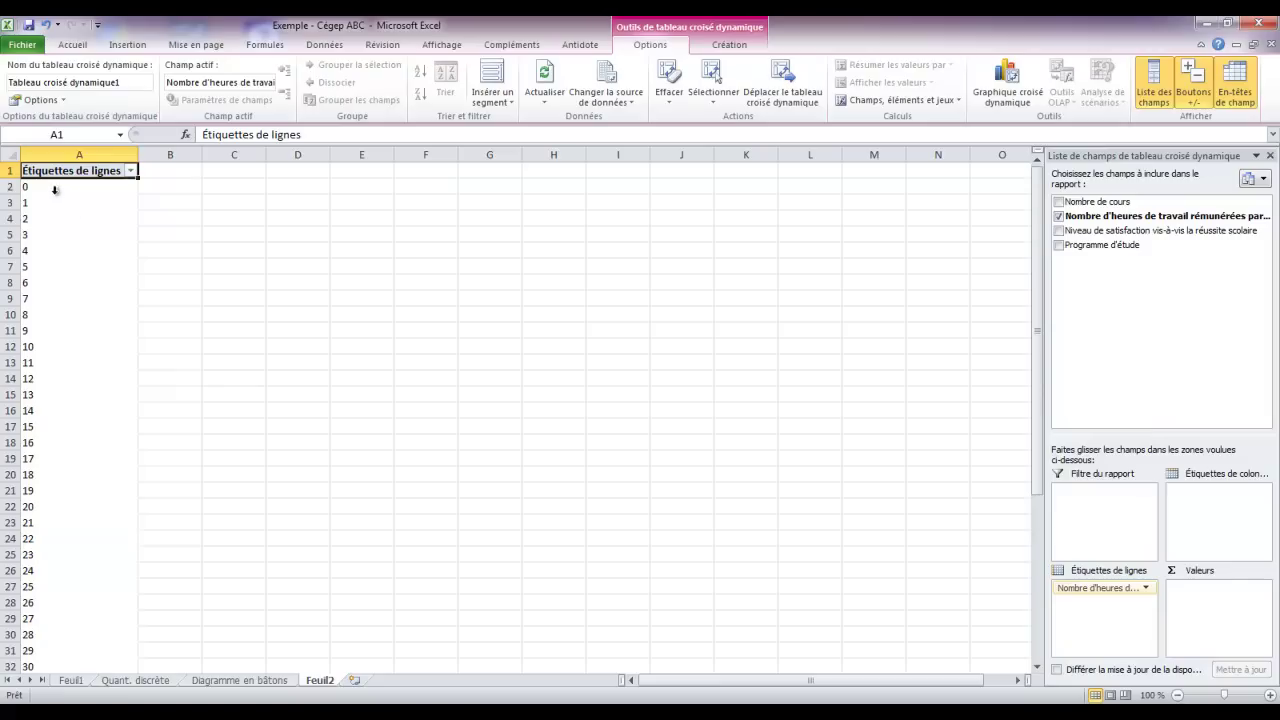
{"action": "scroll", "coordinate": [104, 280], "scroll_direction": "down", "scroll_amount": 7}
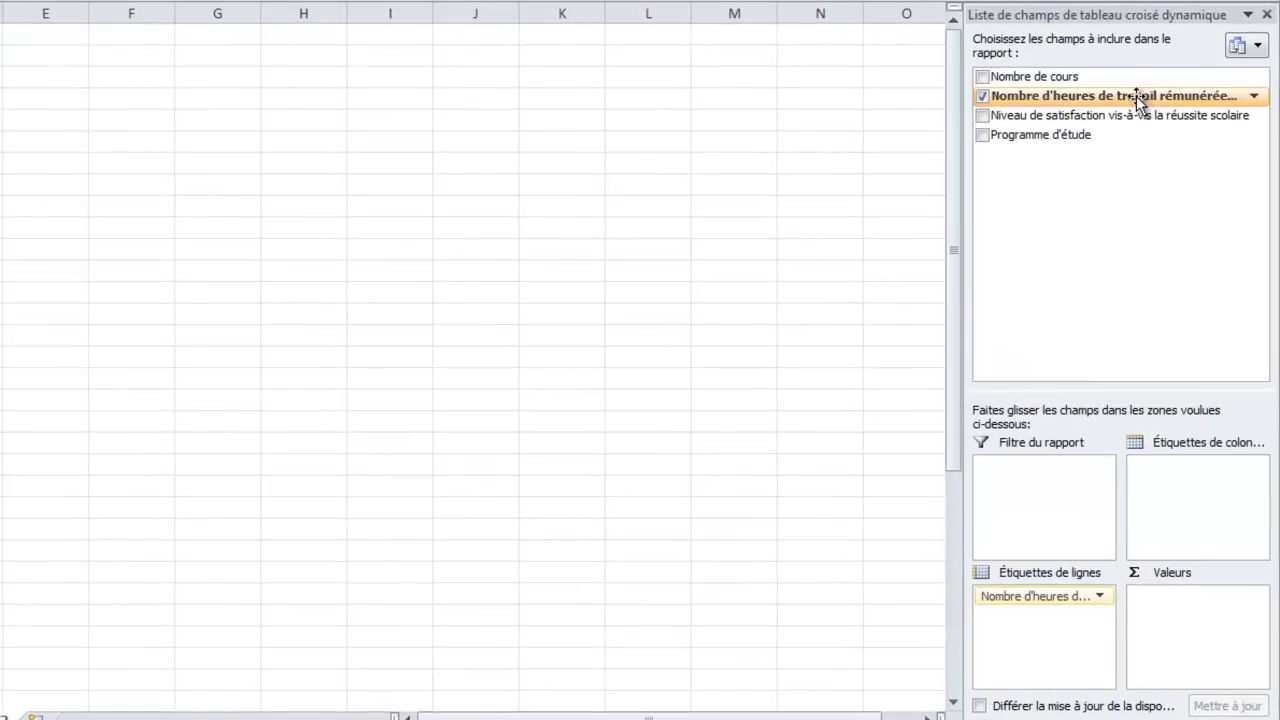
- Add the weekly paid work hours field to the pivot table's values area three times
{"action": "left_click_drag", "start_coordinate": [1136, 96], "coordinate": [1207, 600]}
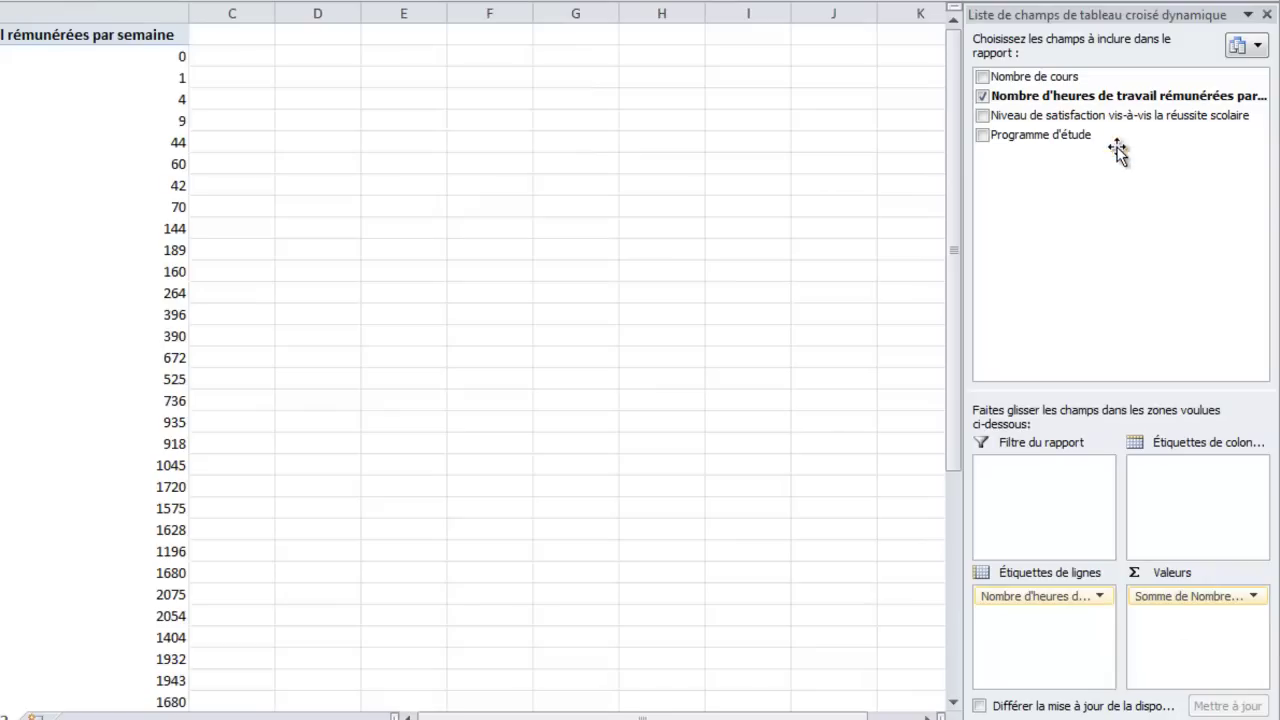
{"action": "left_click_drag", "start_coordinate": [1120, 96], "coordinate": [1187, 629]}
{"action": "left_click_drag", "start_coordinate": [1113, 101], "coordinate": [1198, 661]}
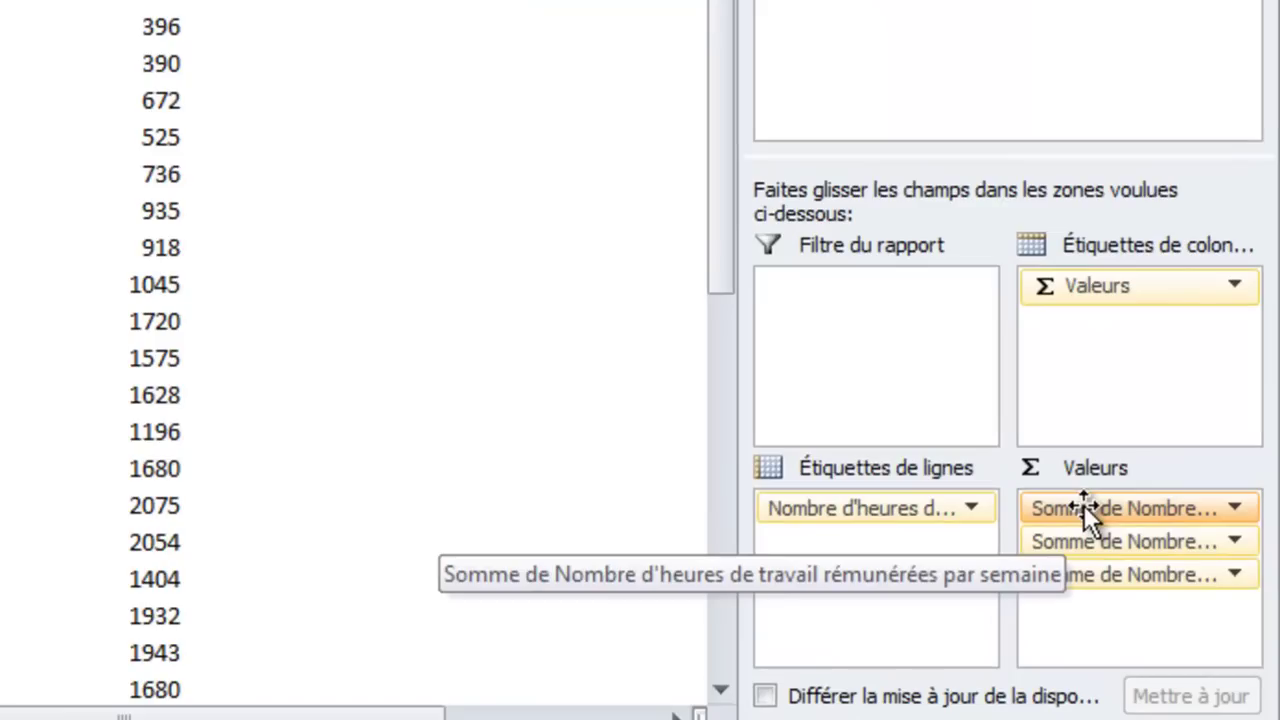
- Summarize the first weekly work hours value field by Nombre instead of Somme
{"action": "left_click", "coordinate": [1083, 504]}
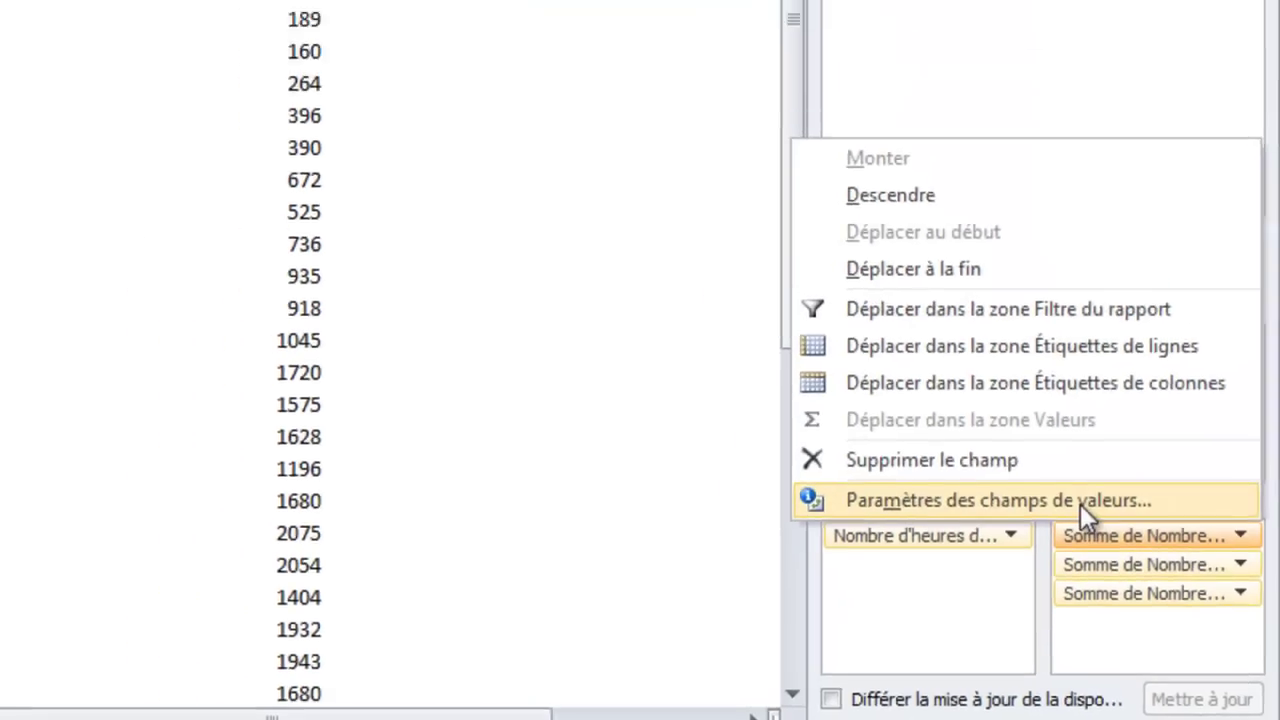
{"action": "left_click", "coordinate": [1080, 502]}
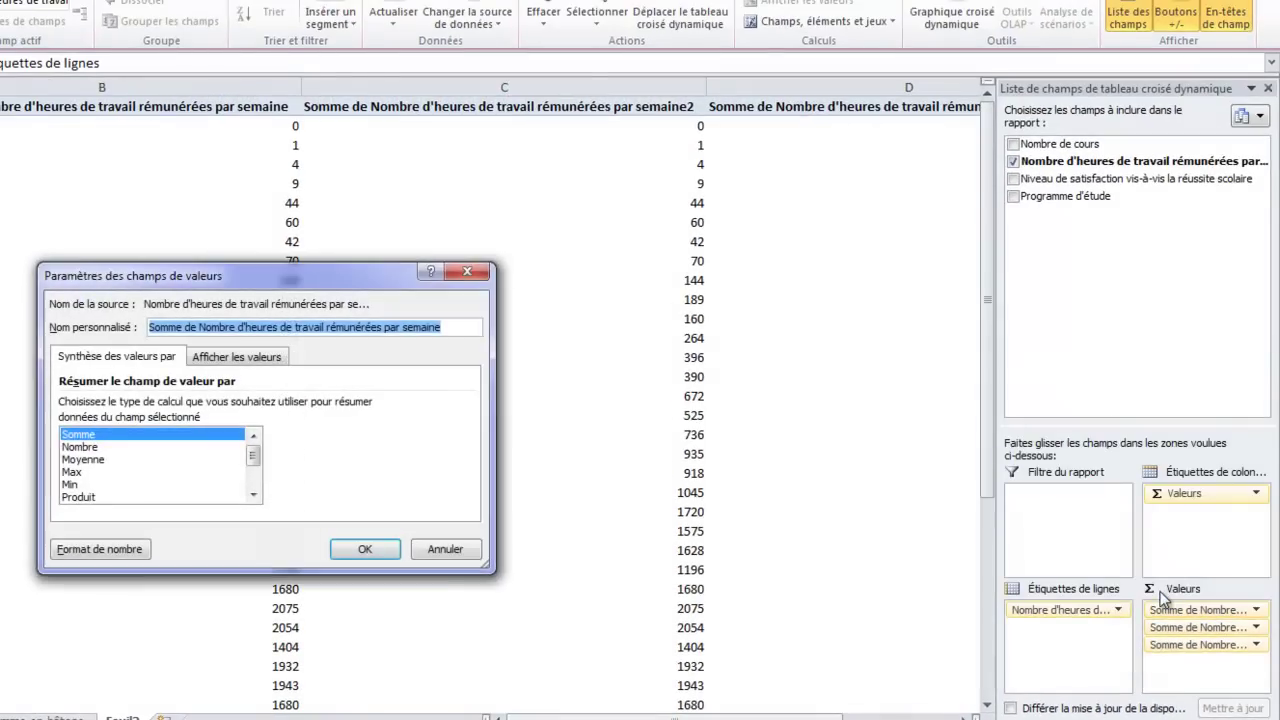
{"action": "left_click", "coordinate": [74, 448]}
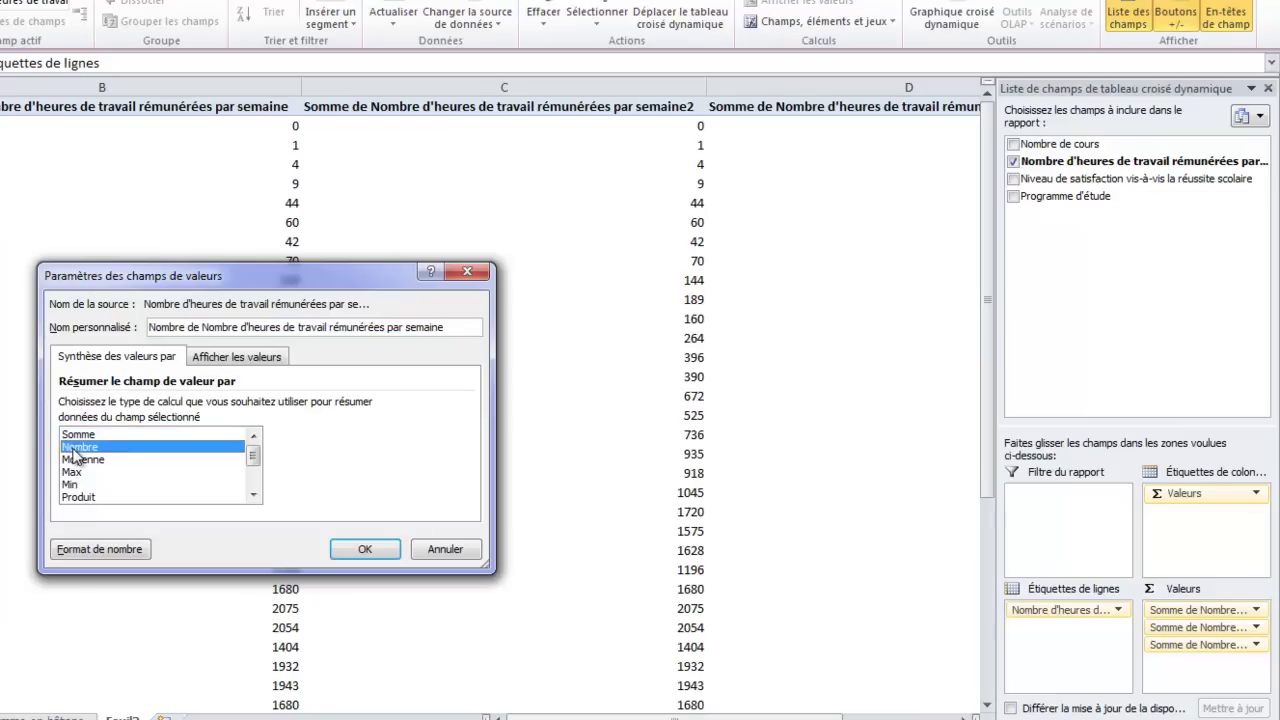
{"action": "left_click", "coordinate": [362, 549]}
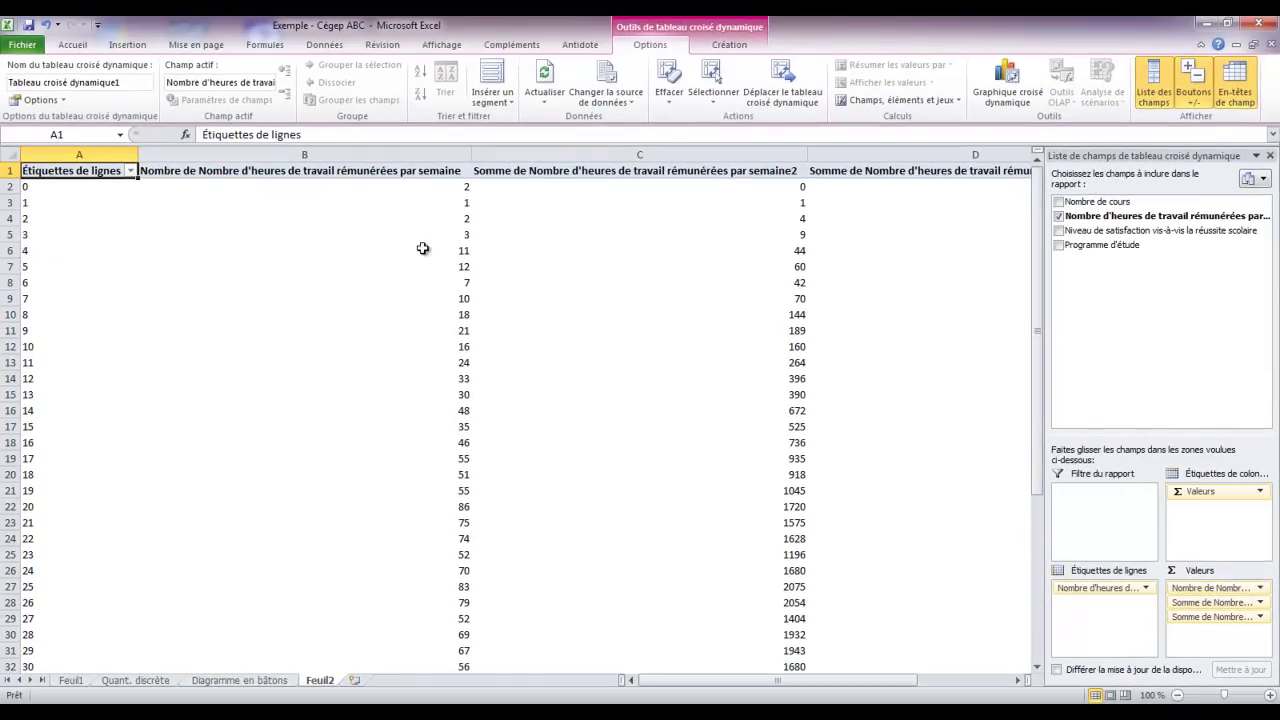
- Check the count column through to its grand total and compare it with the survey description on Feuil1
{"action": "scroll", "coordinate": [389, 300], "scroll_direction": "down", "scroll_amount": 4}
{"action": "scroll", "coordinate": [387, 416], "scroll_direction": "down", "scroll_amount": 4}
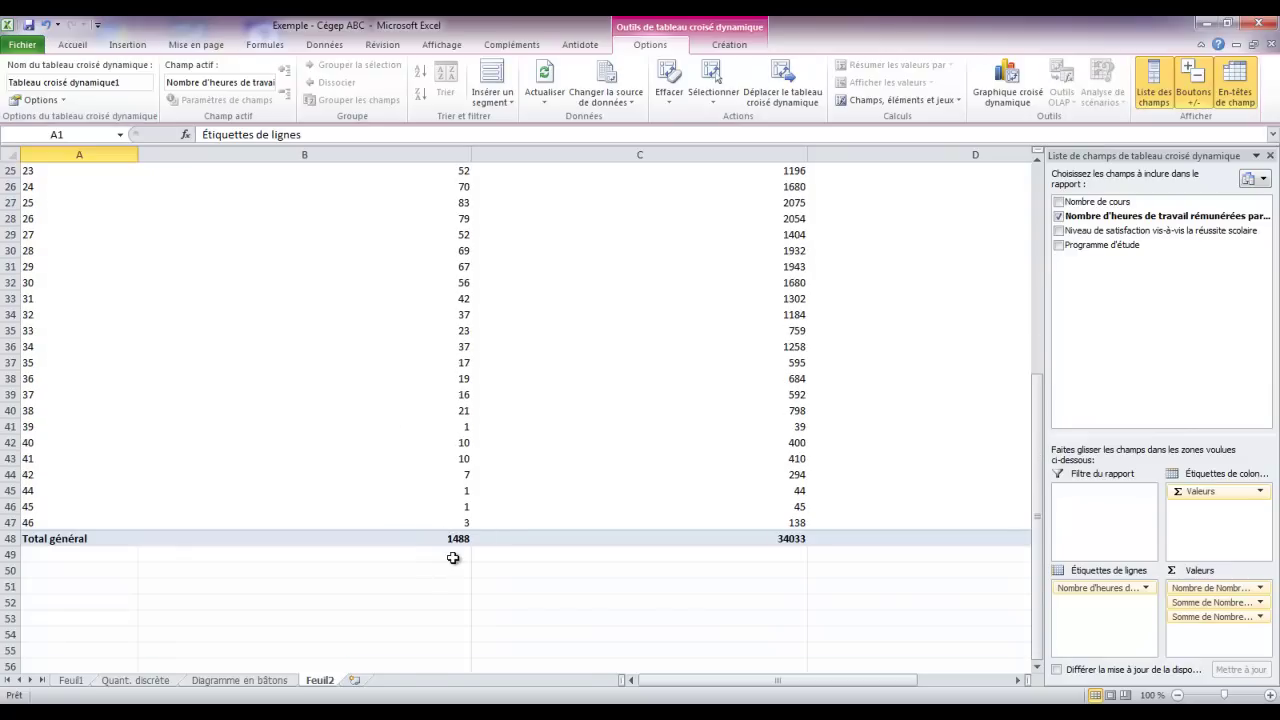
{"action": "scroll", "coordinate": [420, 545], "scroll_direction": "up", "scroll_amount": 3}
{"action": "scroll", "coordinate": [420, 545], "scroll_direction": "up", "scroll_amount": 5}
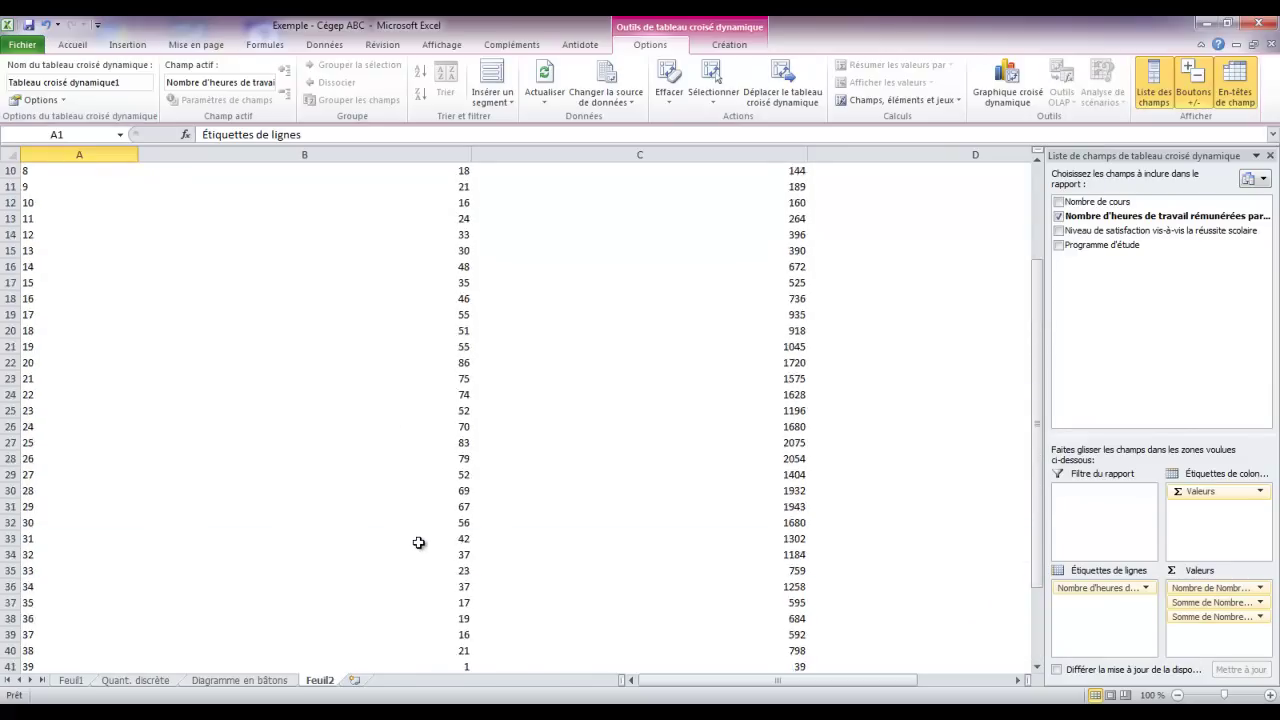
{"action": "left_click", "coordinate": [71, 680]}
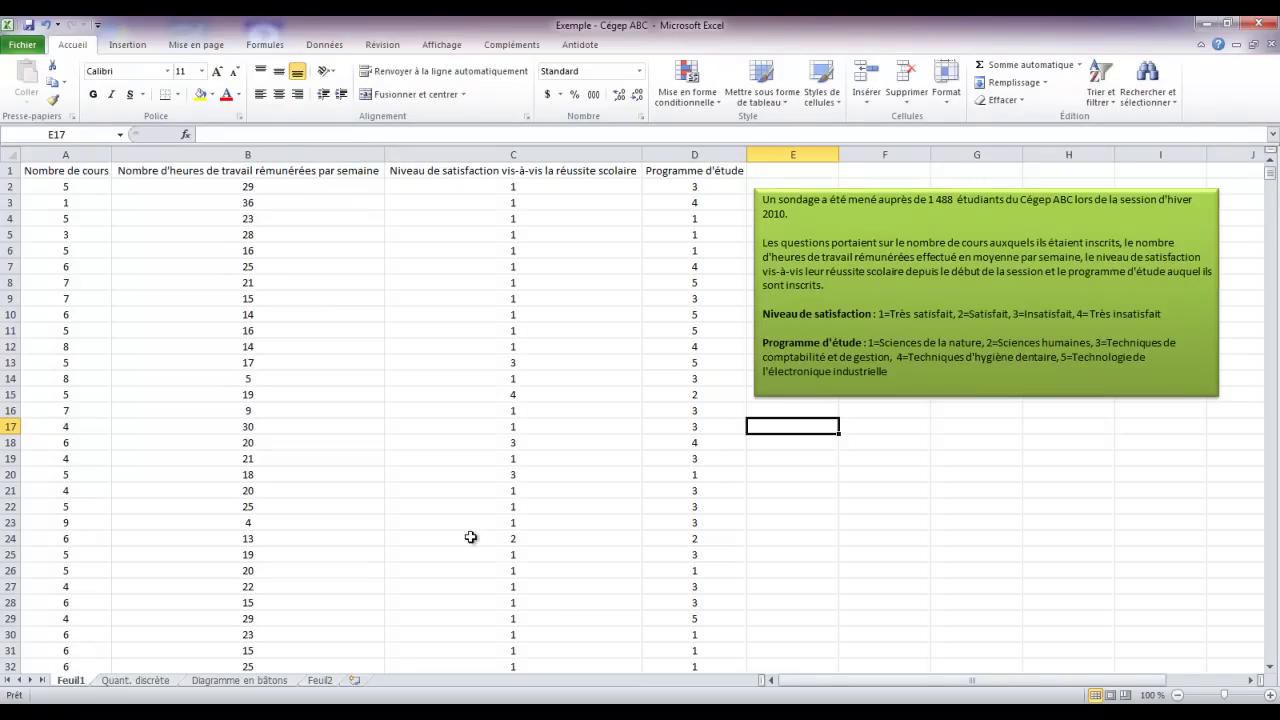
{"action": "left_click", "coordinate": [328, 681]}
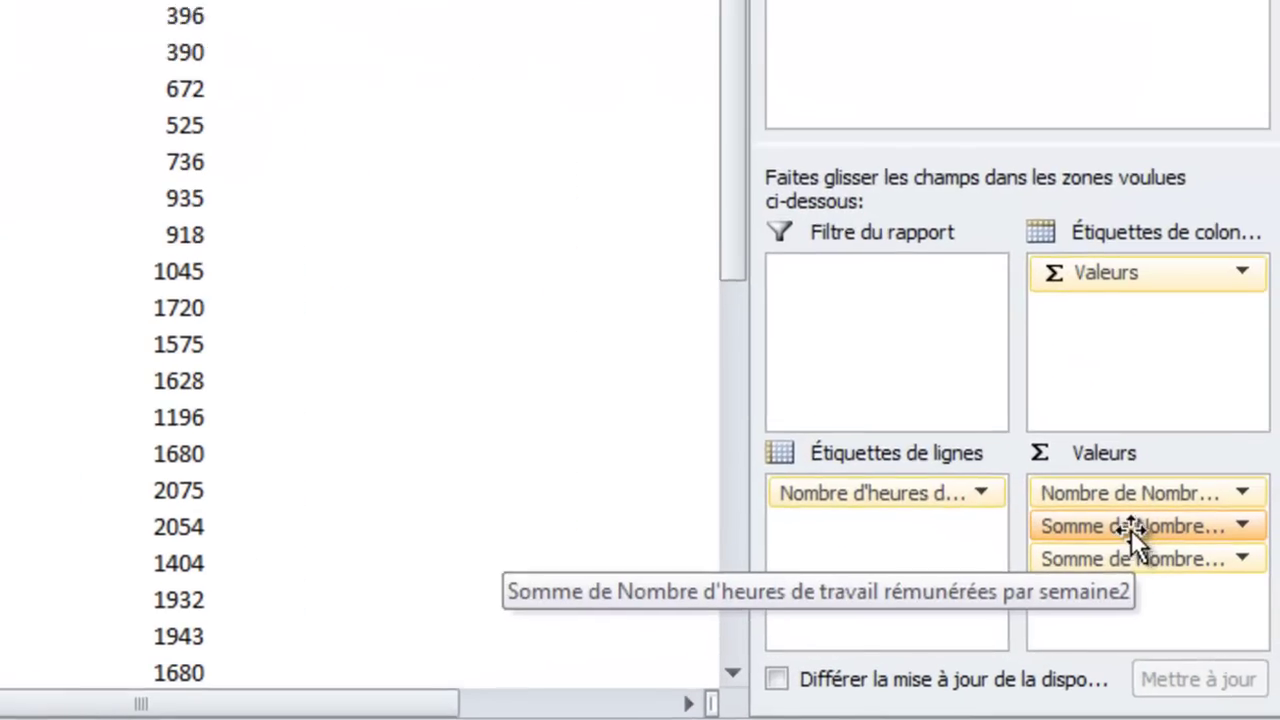
- Summarize the second weekly work hours value field by Nombre and show its values as % du total général
{"action": "left_click", "coordinate": [1130, 527]}
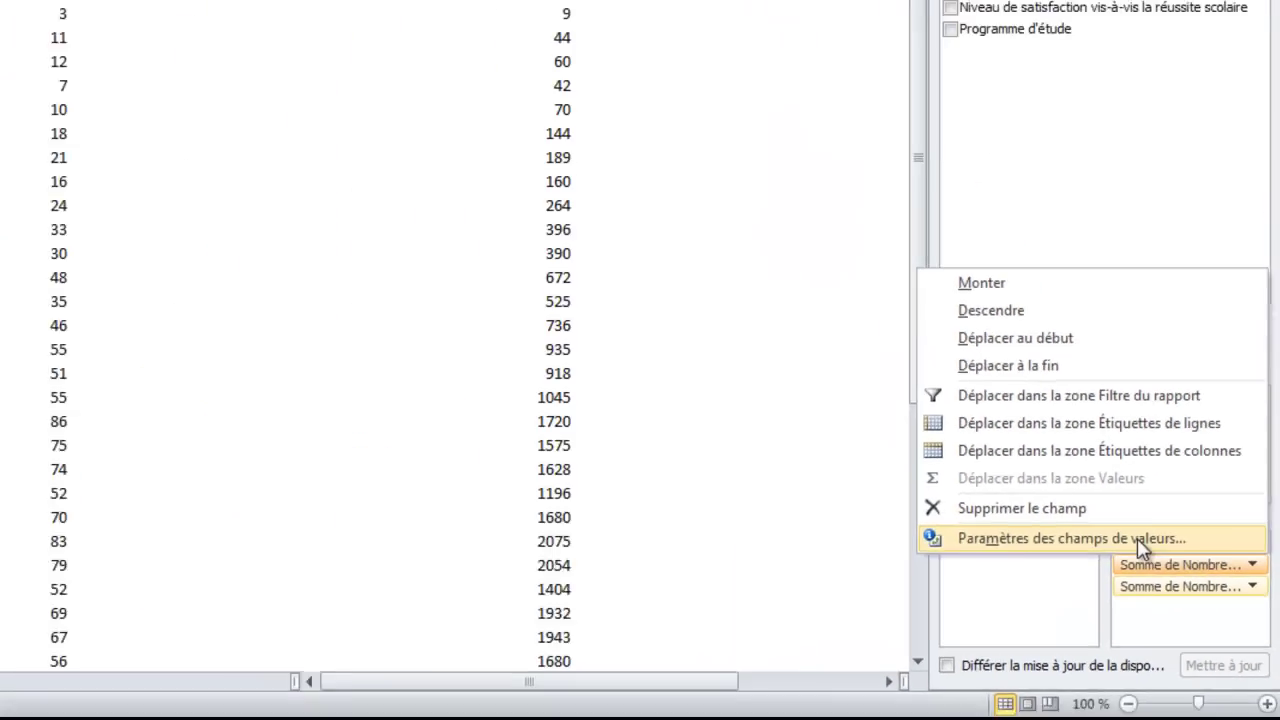
{"action": "left_click", "coordinate": [1137, 538]}
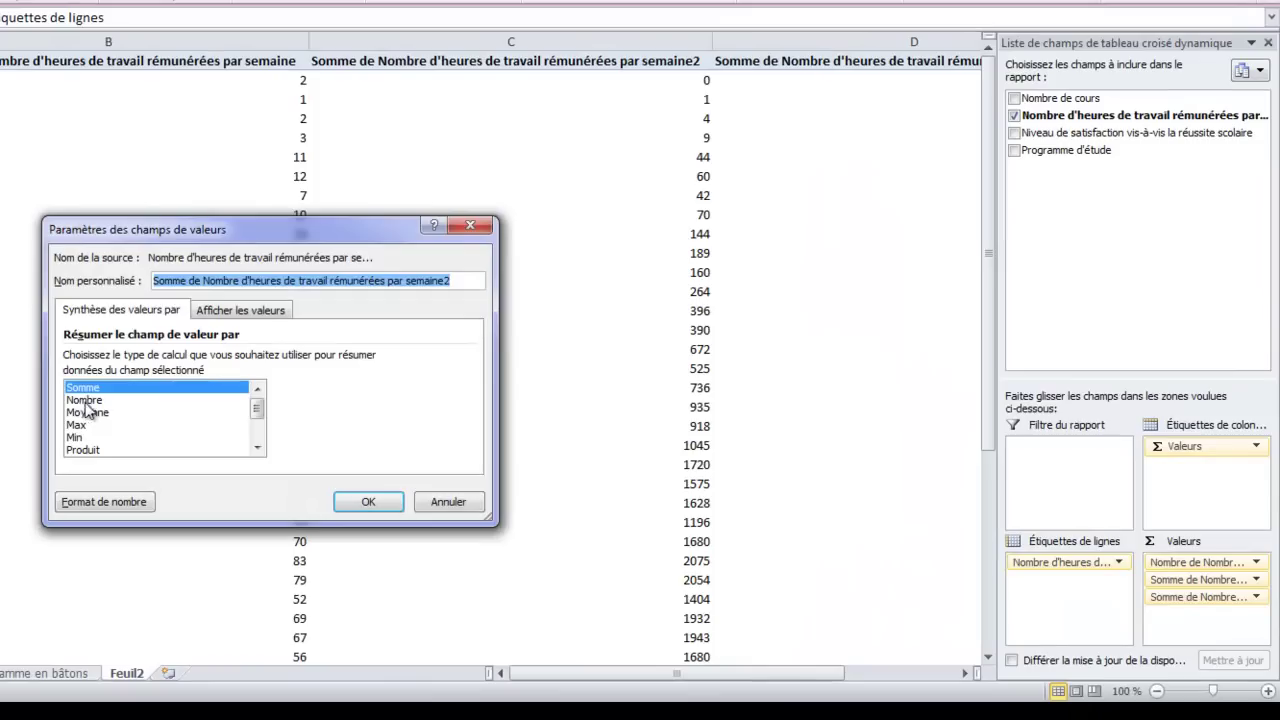
{"action": "left_click", "coordinate": [86, 400]}
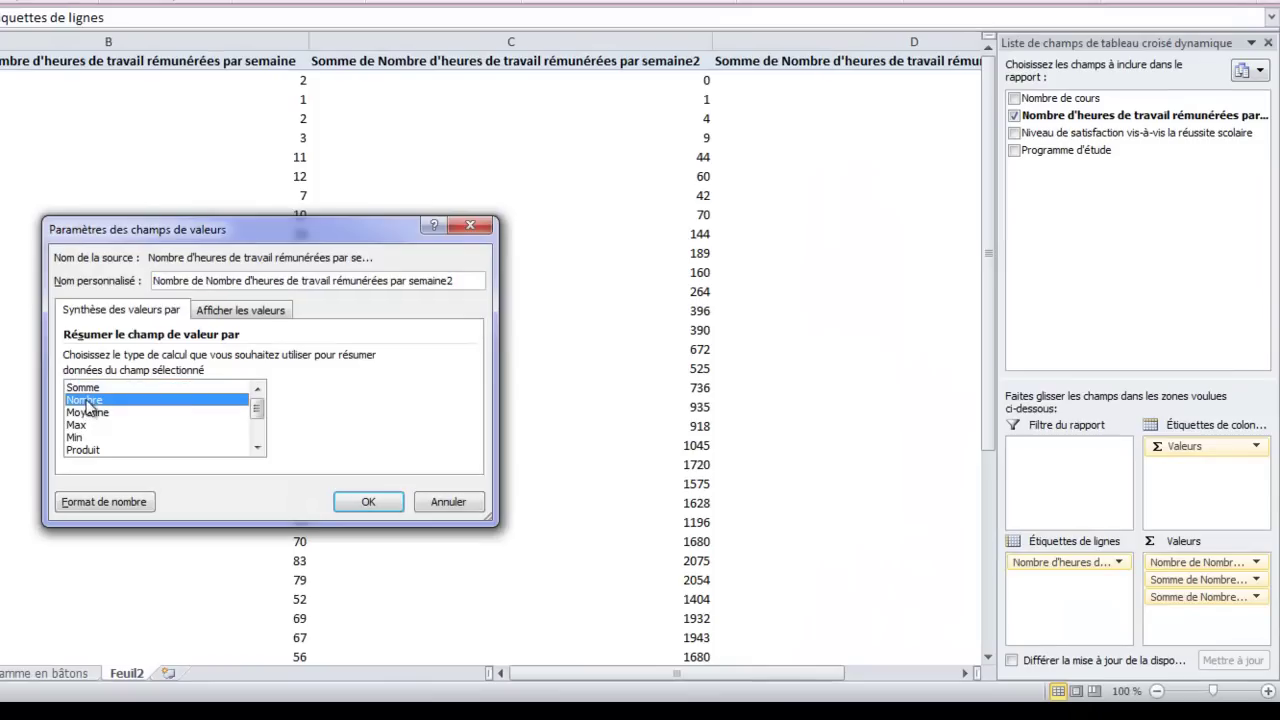
{"action": "left_click", "coordinate": [262, 314]}
{"action": "left_click", "coordinate": [467, 358]}
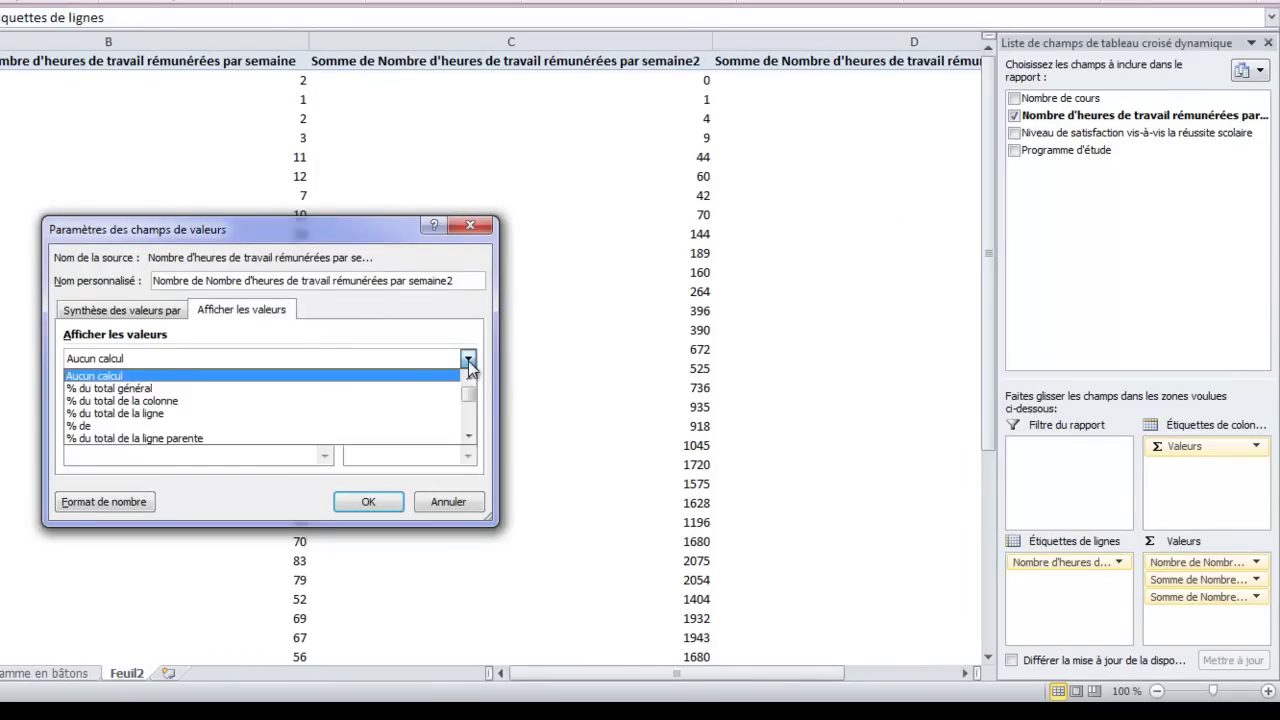
{"action": "left_click", "coordinate": [422, 388]}
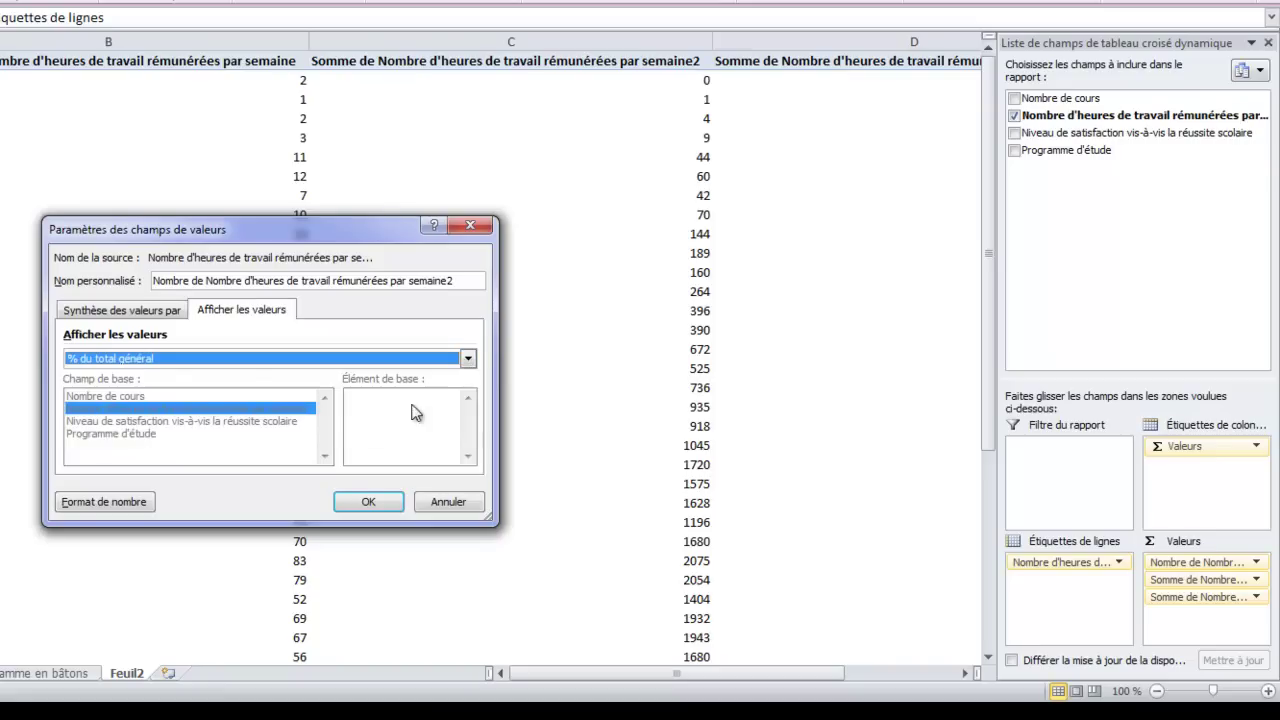
{"action": "left_click", "coordinate": [371, 502]}
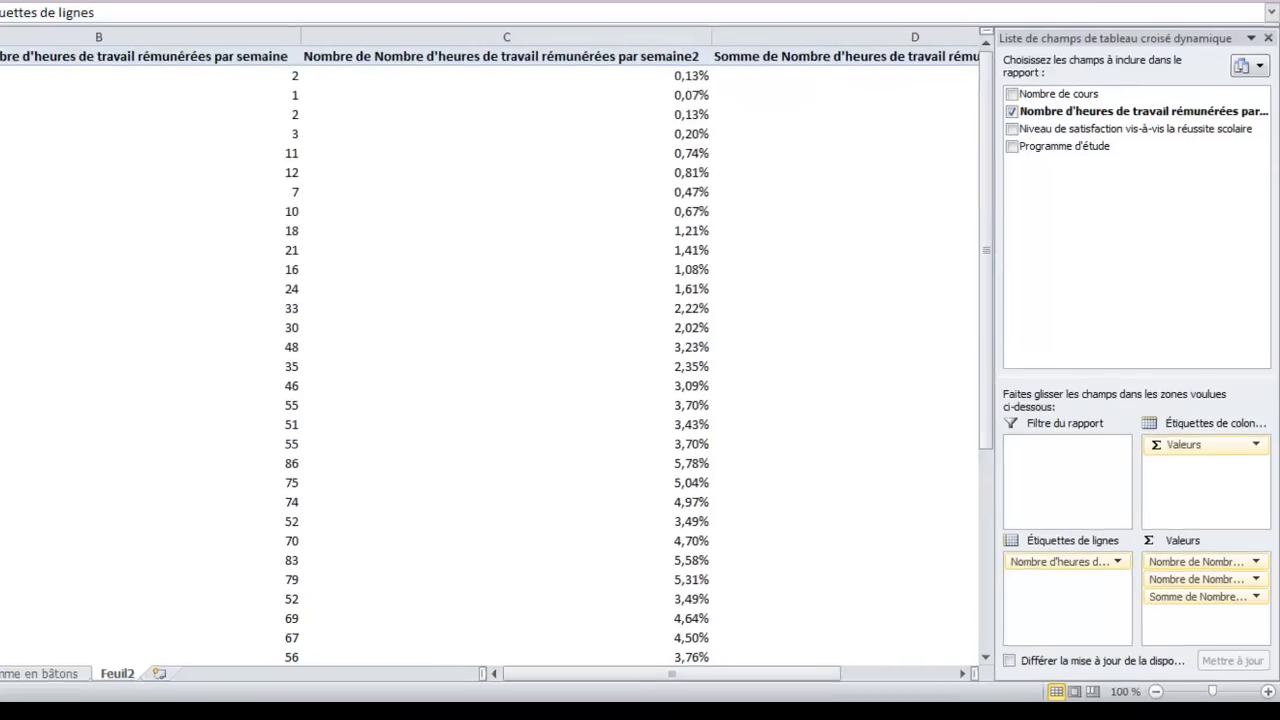
- Summarize the third weekly work hours value field by Nombre and show its values as % résultat cumulé dans
{"action": "left_click", "coordinate": [1128, 582]}
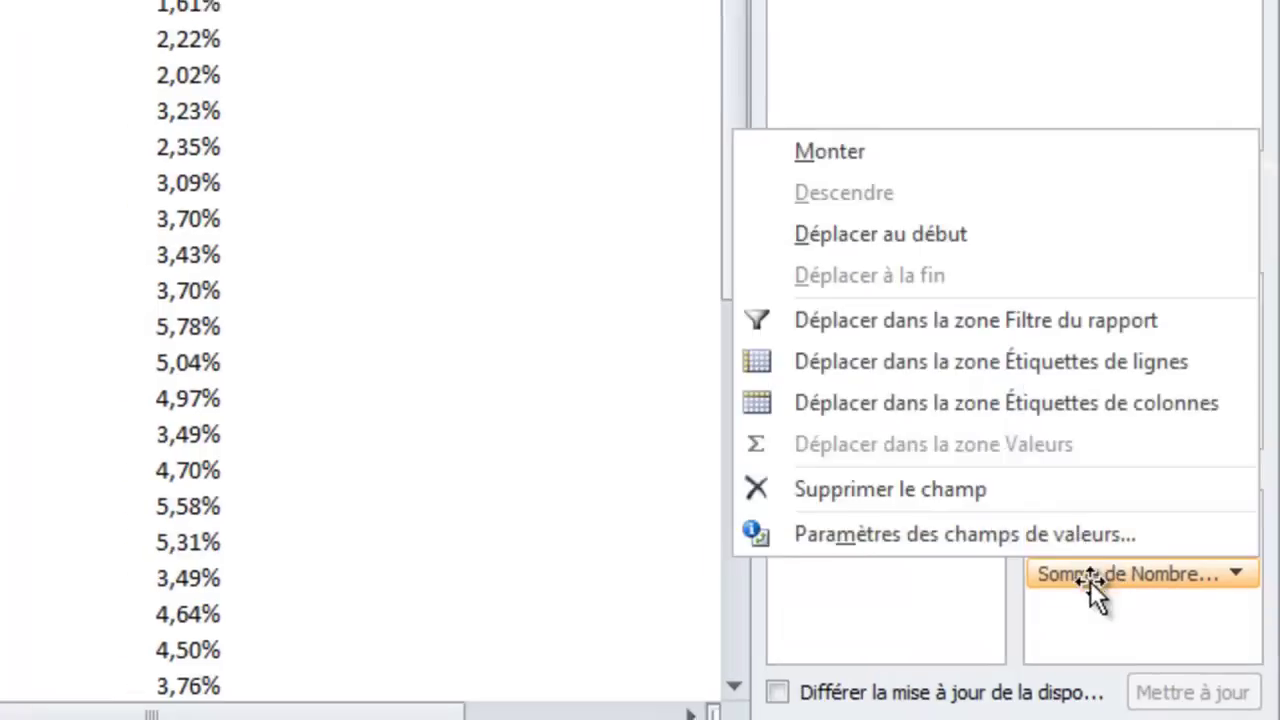
{"action": "left_click", "coordinate": [1088, 568]}
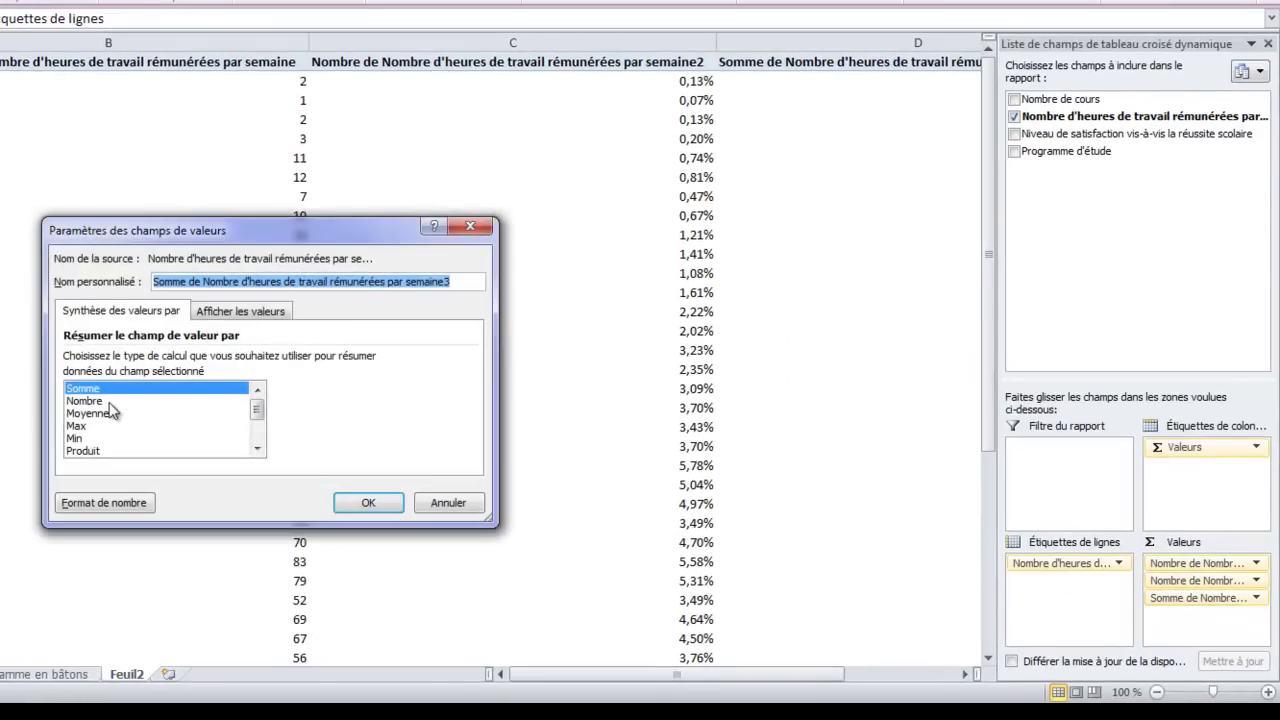
{"action": "left_click", "coordinate": [108, 401]}
{"action": "left_click", "coordinate": [272, 312]}
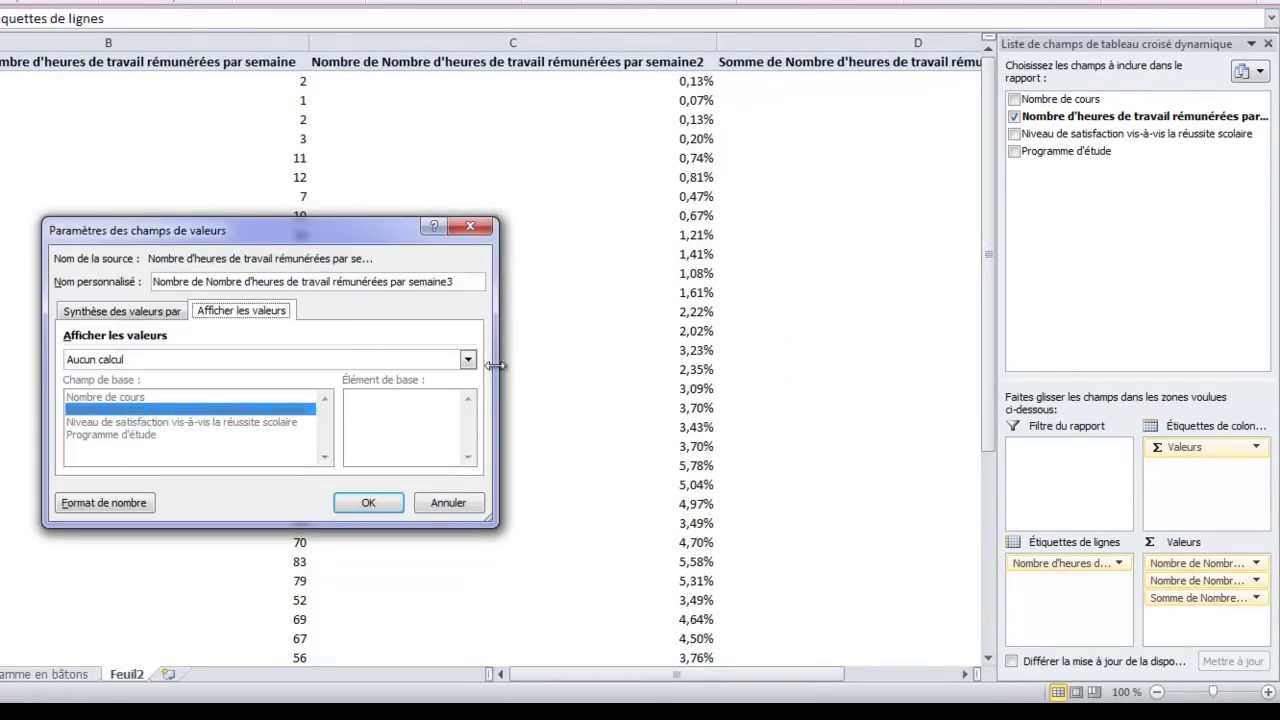
{"action": "left_click", "coordinate": [468, 360]}
{"action": "left_click", "coordinate": [468, 438]}
{"action": "left_click", "coordinate": [468, 438]}
{"action": "left_click", "coordinate": [468, 438]}
{"action": "left_click", "coordinate": [468, 438]}
{"action": "left_click", "coordinate": [468, 438]}
{"action": "left_click", "coordinate": [468, 438]}
{"action": "left_click", "coordinate": [468, 438]}
{"action": "left_click", "coordinate": [468, 438]}
{"action": "left_click", "coordinate": [468, 438]}
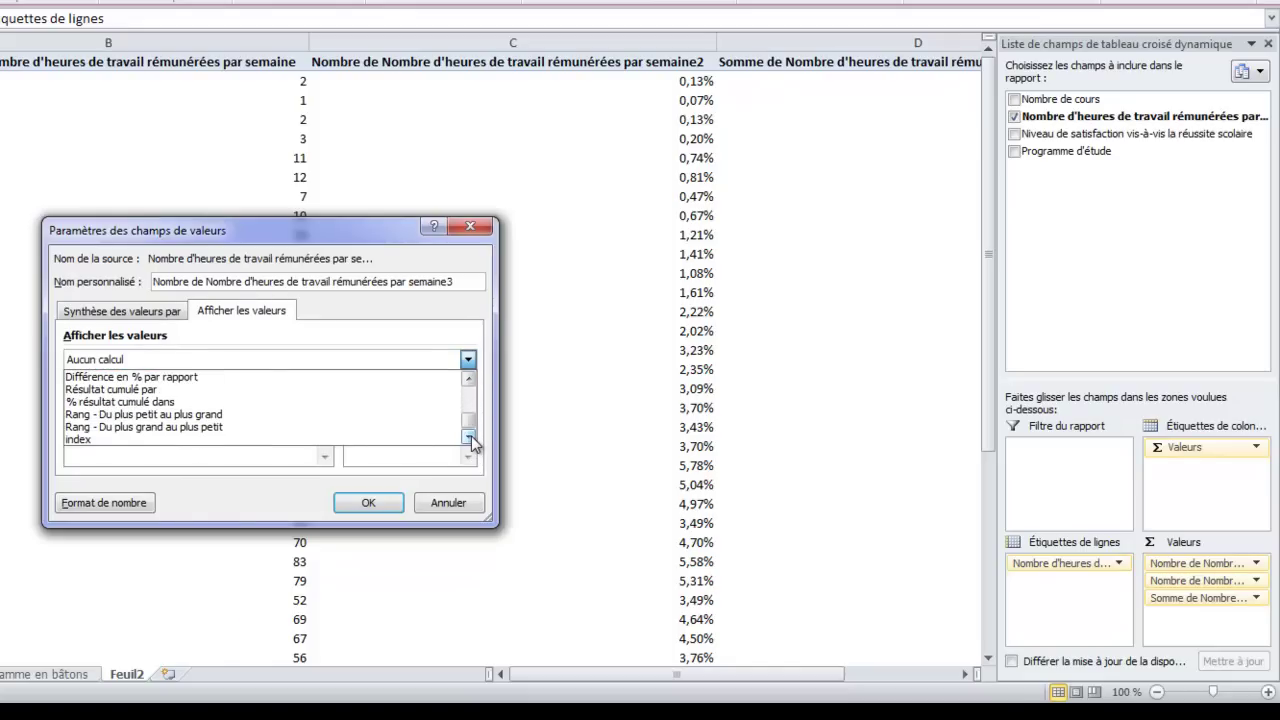
{"action": "left_click", "coordinate": [168, 402]}
{"action": "left_click", "coordinate": [372, 504]}
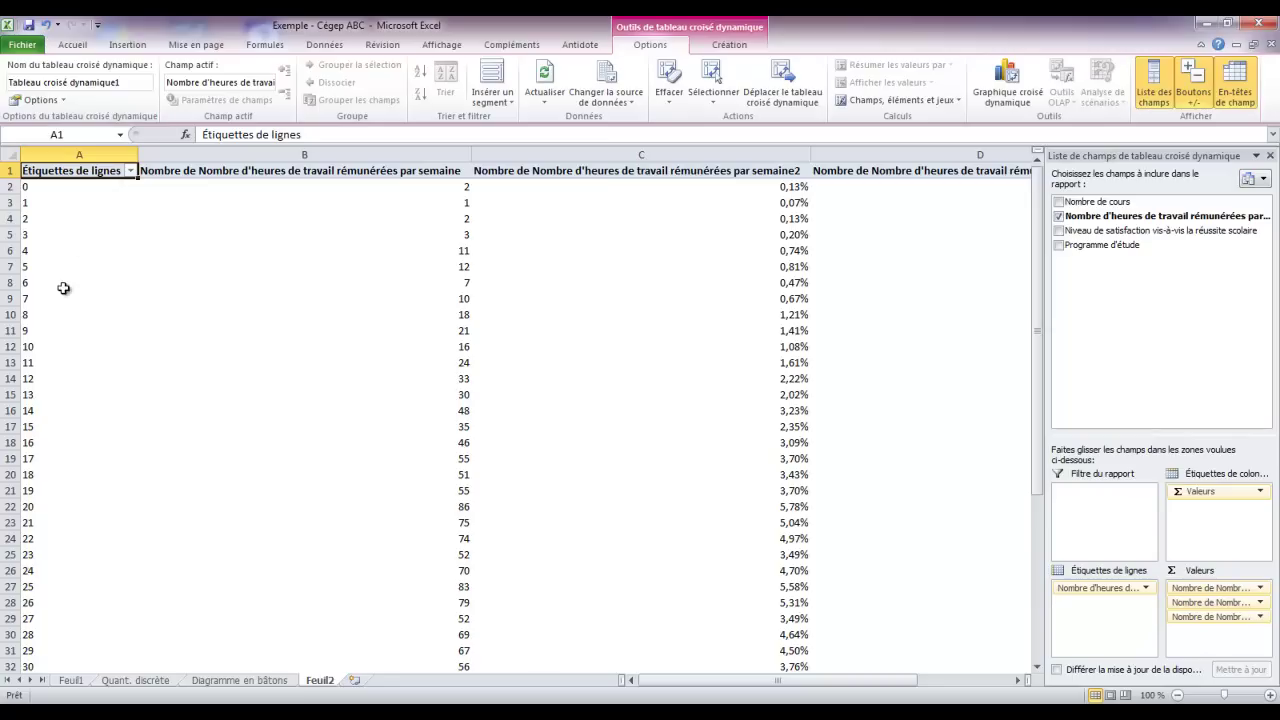
{"action": "left_click", "coordinate": [45, 231]}
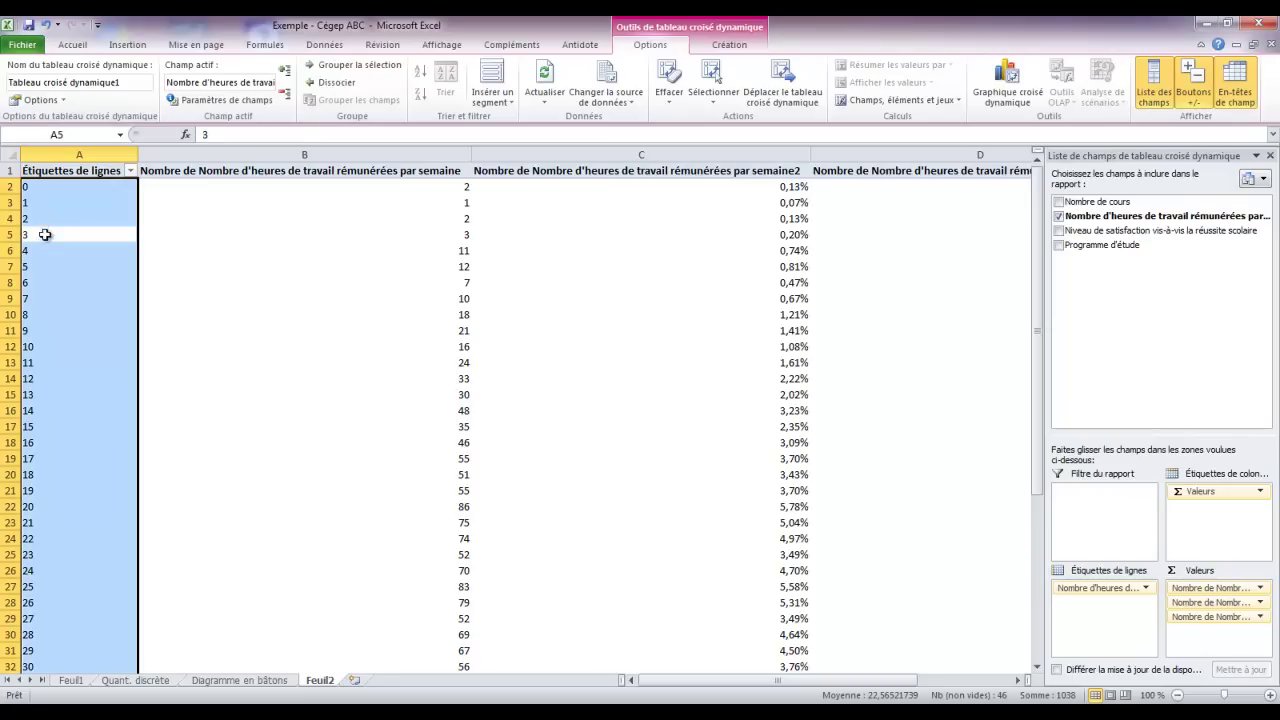
{"action": "left_click", "coordinate": [43, 239]}
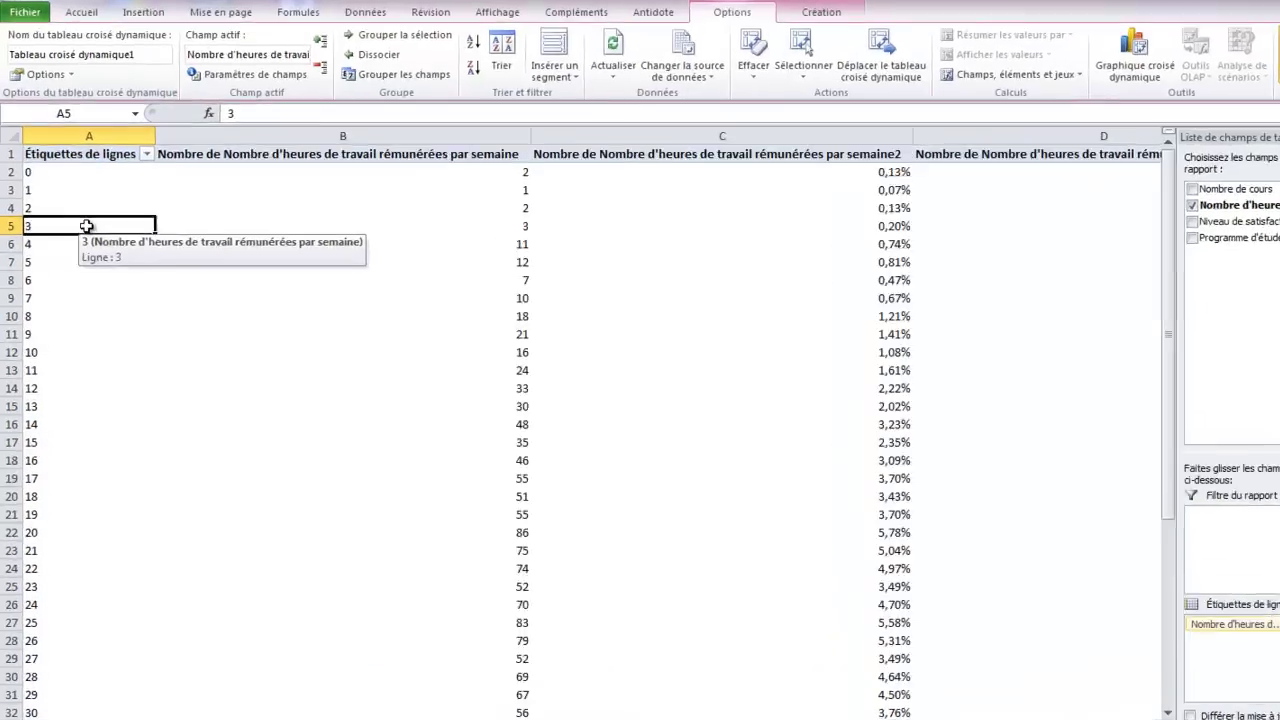
{"action": "right_click", "coordinate": [77, 234]}
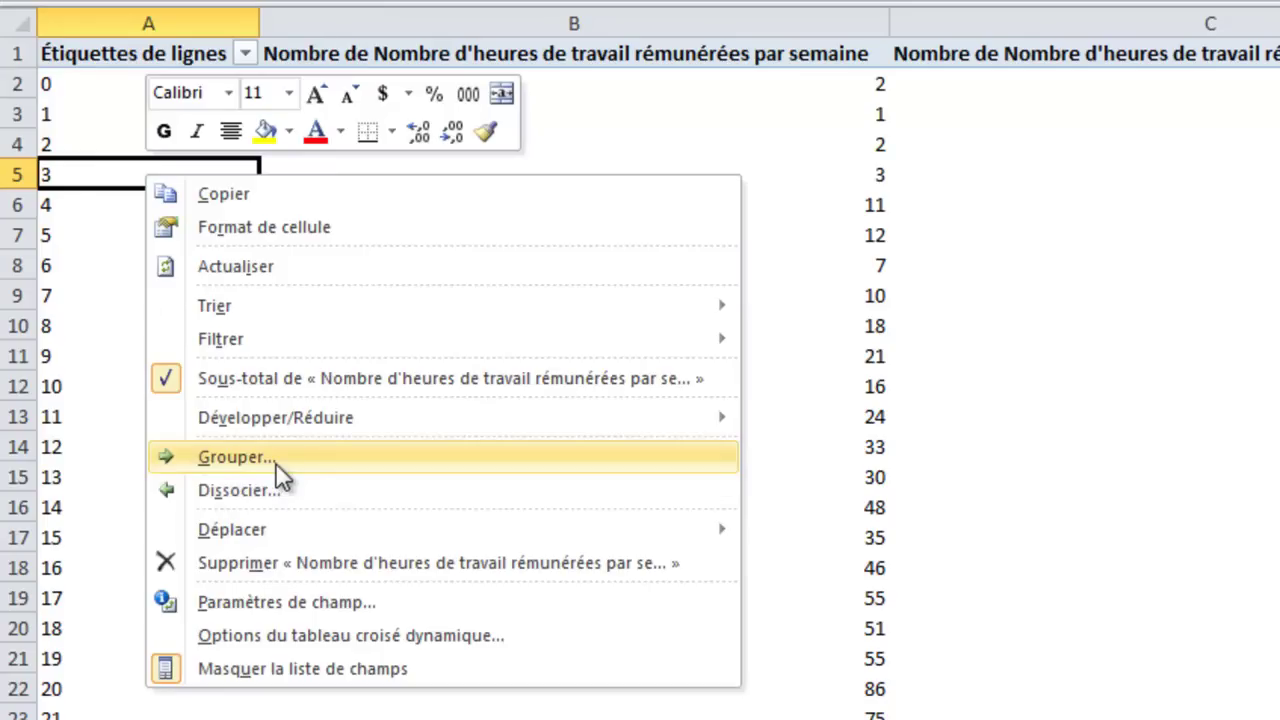
{"action": "left_click", "coordinate": [277, 462]}
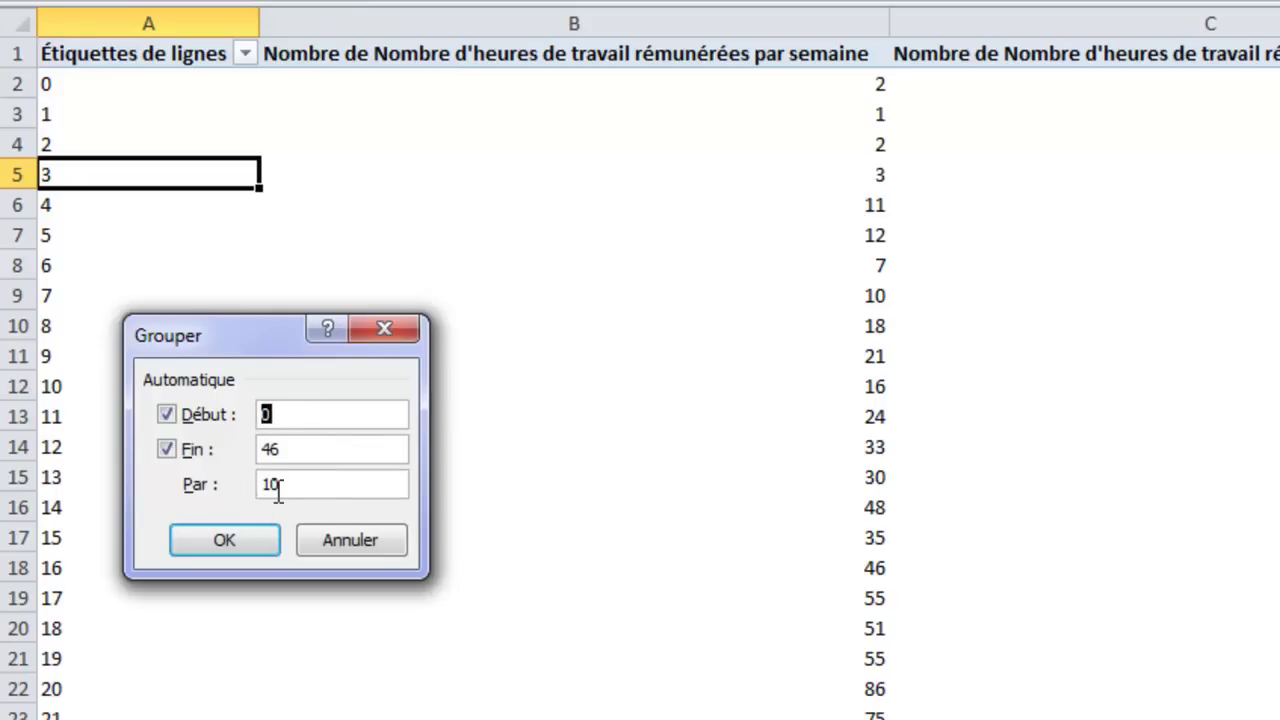
{"action": "left_click", "coordinate": [345, 542]}
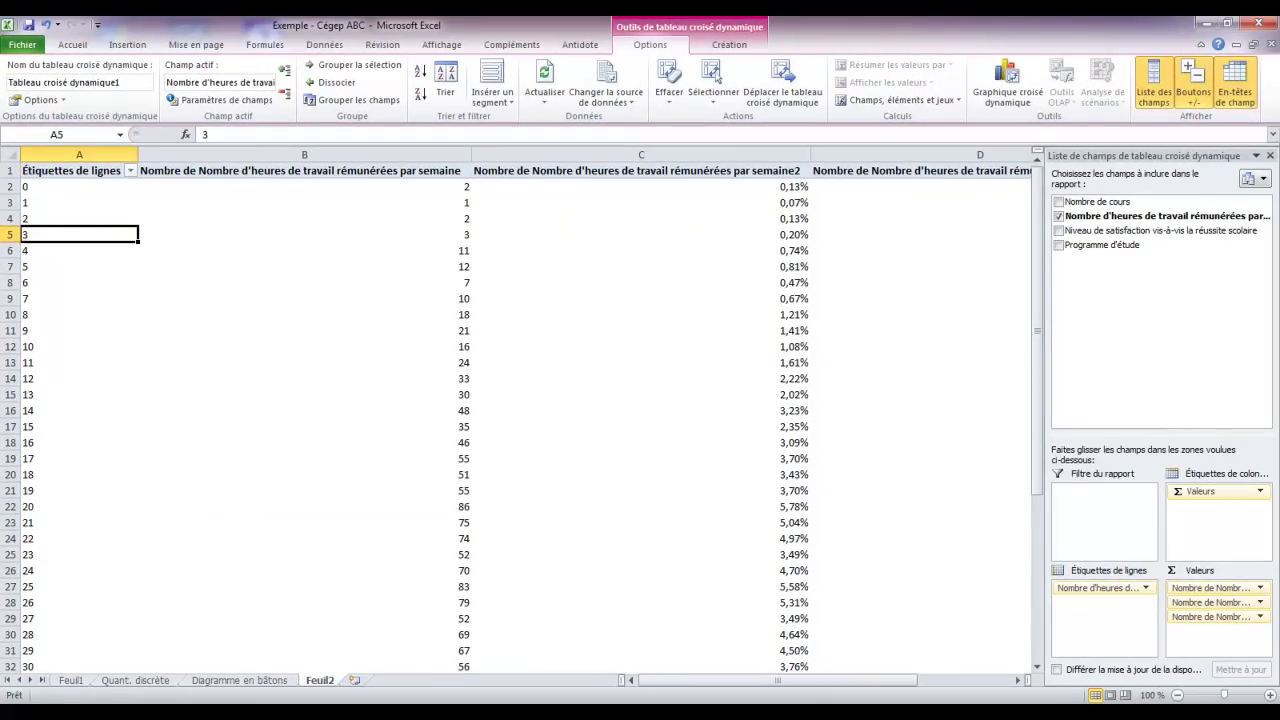
- Calculate the number of classes in cell F2 with the formula =1+3,322*LOG10(1488)
{"action": "left_click", "coordinate": [1018, 681]}
{"action": "left_click", "coordinate": [1018, 681]}
{"action": "left_click", "coordinate": [1018, 681]}
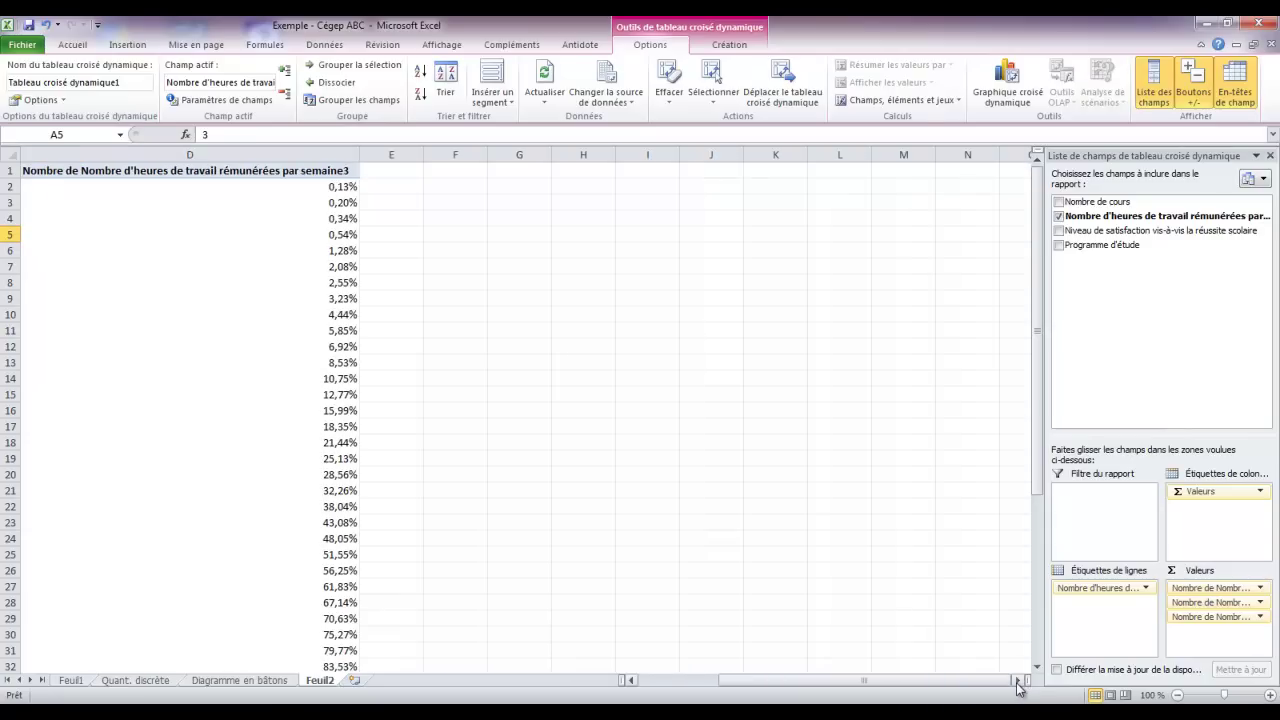
{"action": "left_click", "coordinate": [460, 187]}
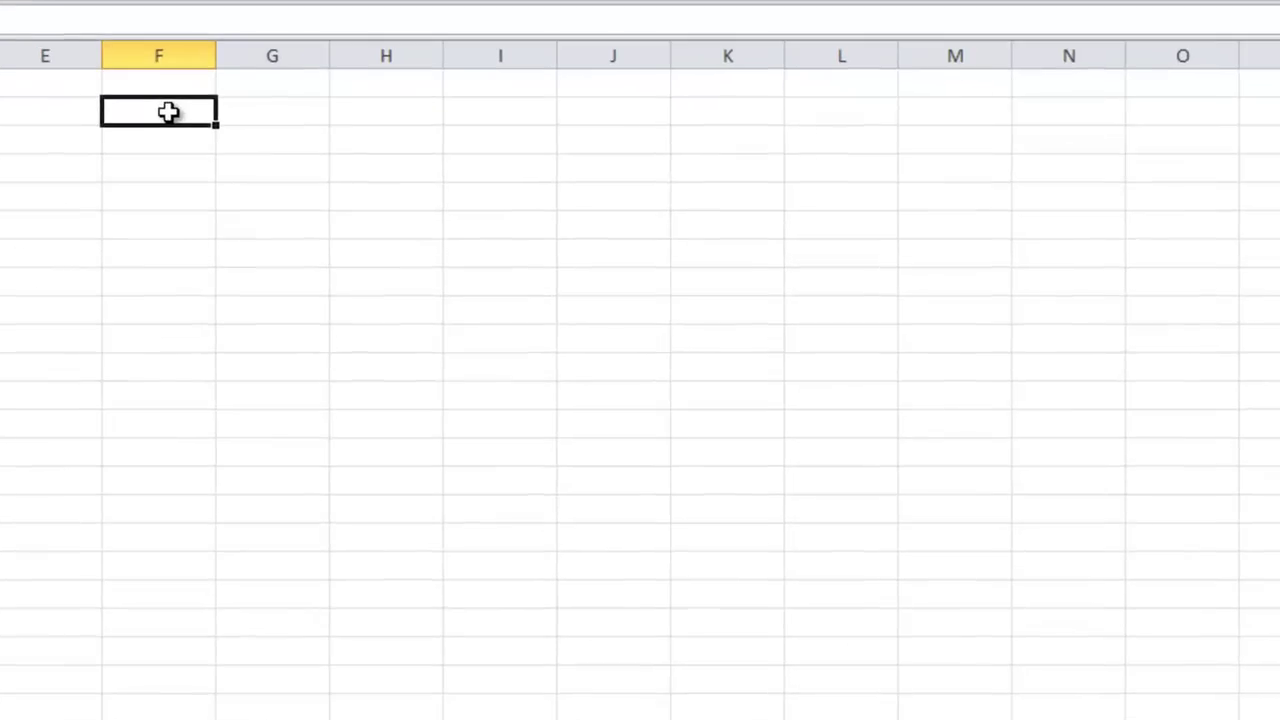
{"action": "type", "text": "=1+3"}
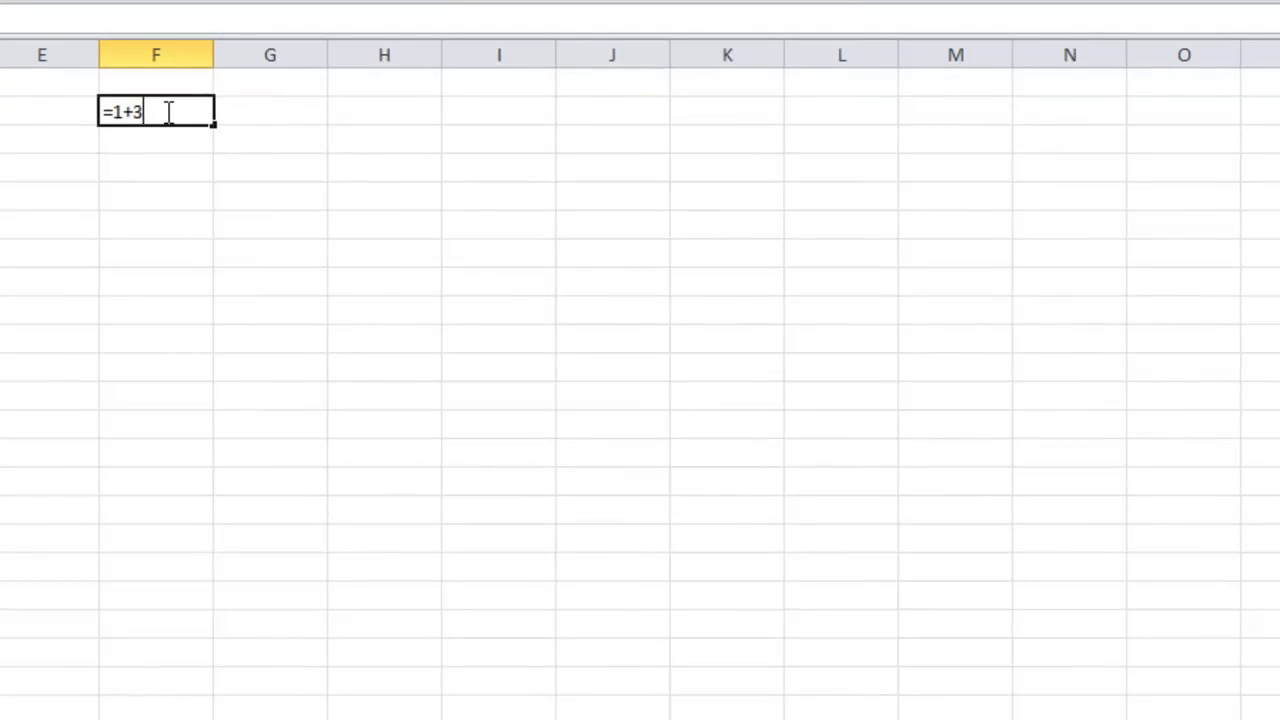
{"action": "type", "text": ",322*"}
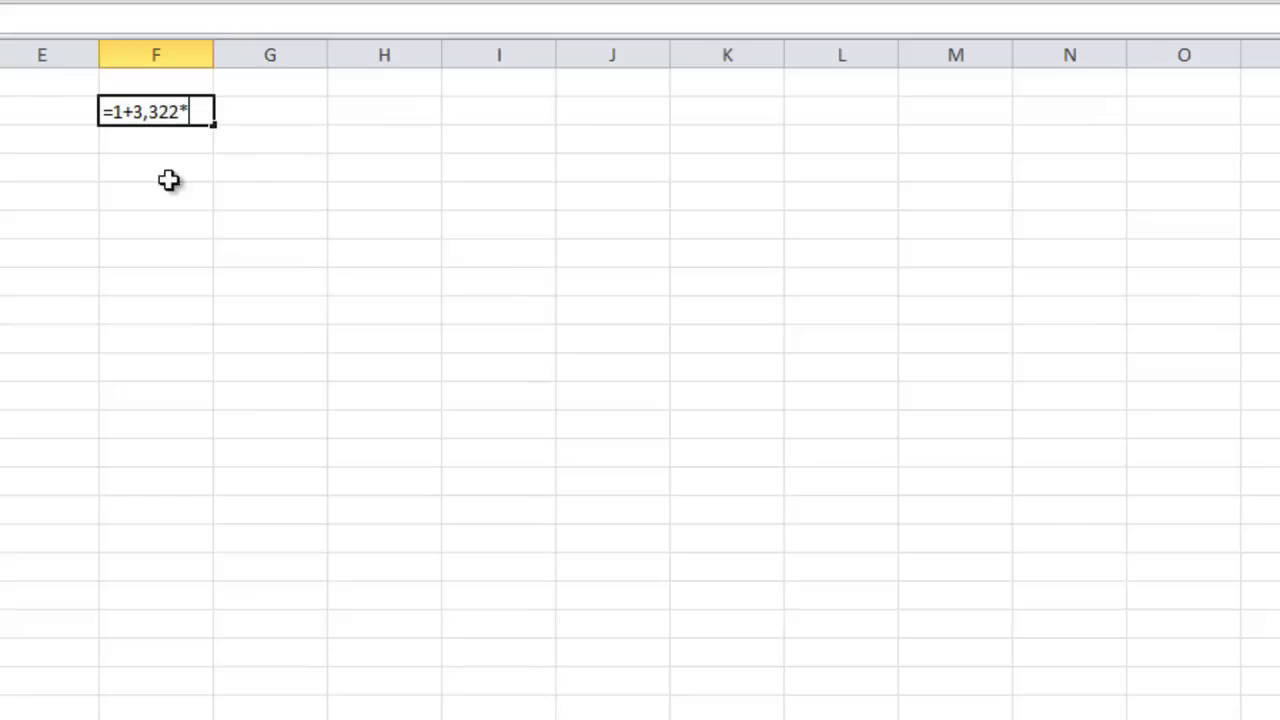
{"action": "type", "text": "lo"}
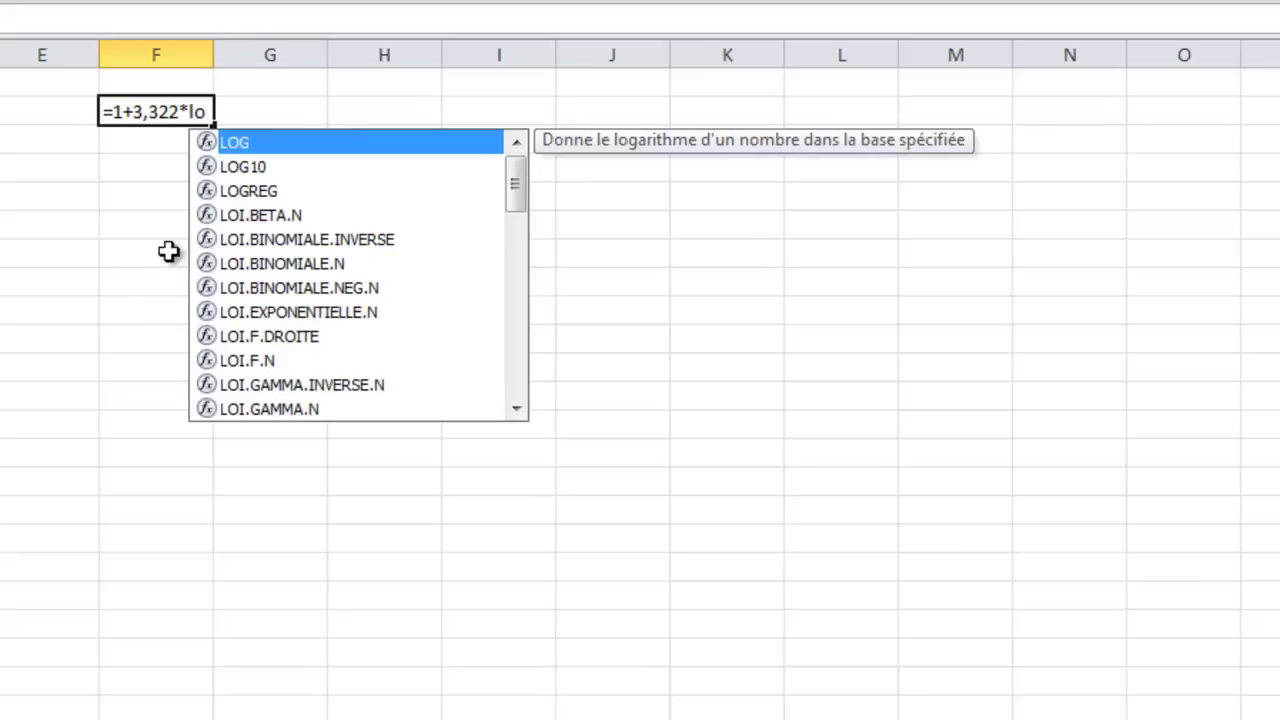
{"action": "type", "text": "g"}
{"action": "left_click", "coordinate": [250, 168]}
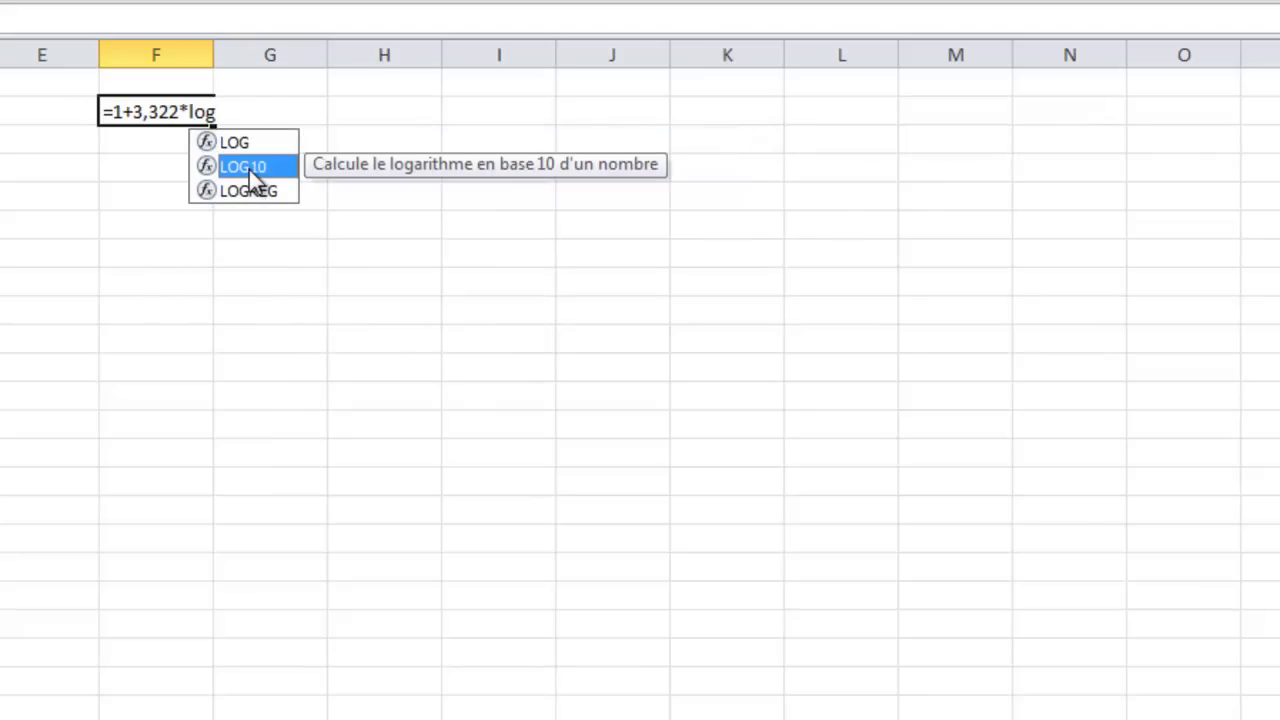
{"action": "double_click", "coordinate": [249, 170]}
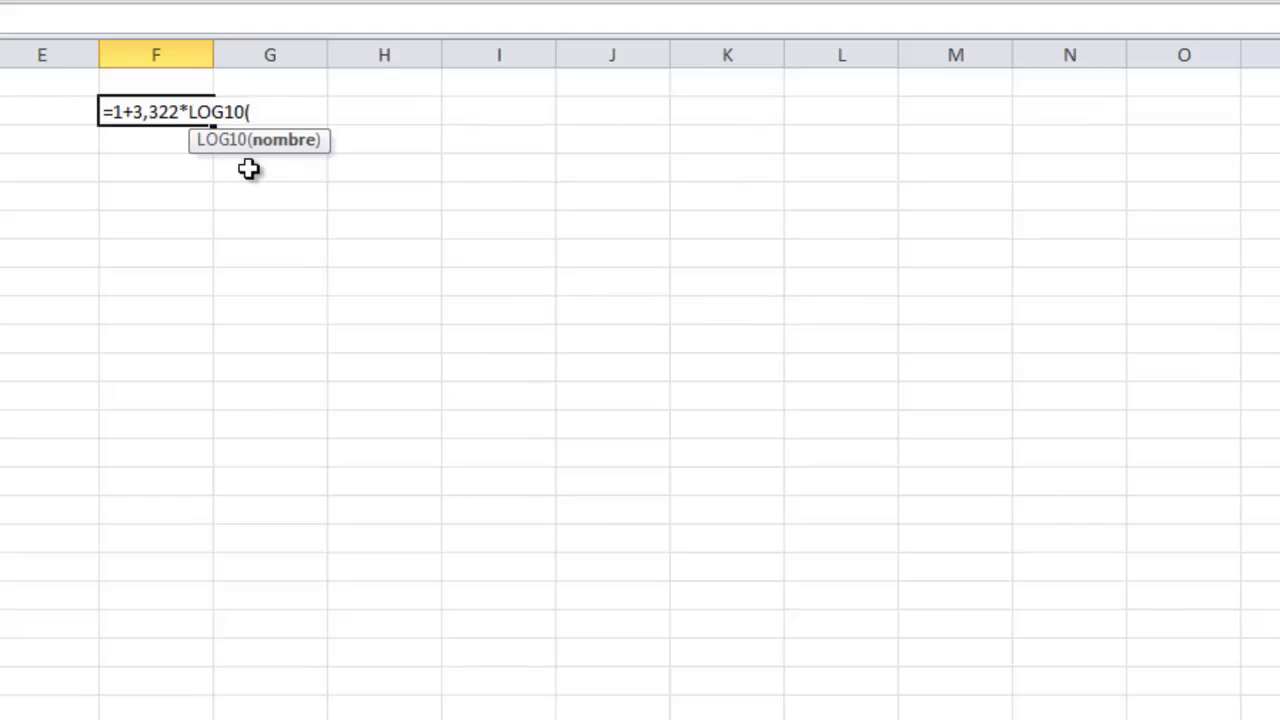
{"action": "type", "text": "1488)"}
{"action": "key", "text": "Return"}
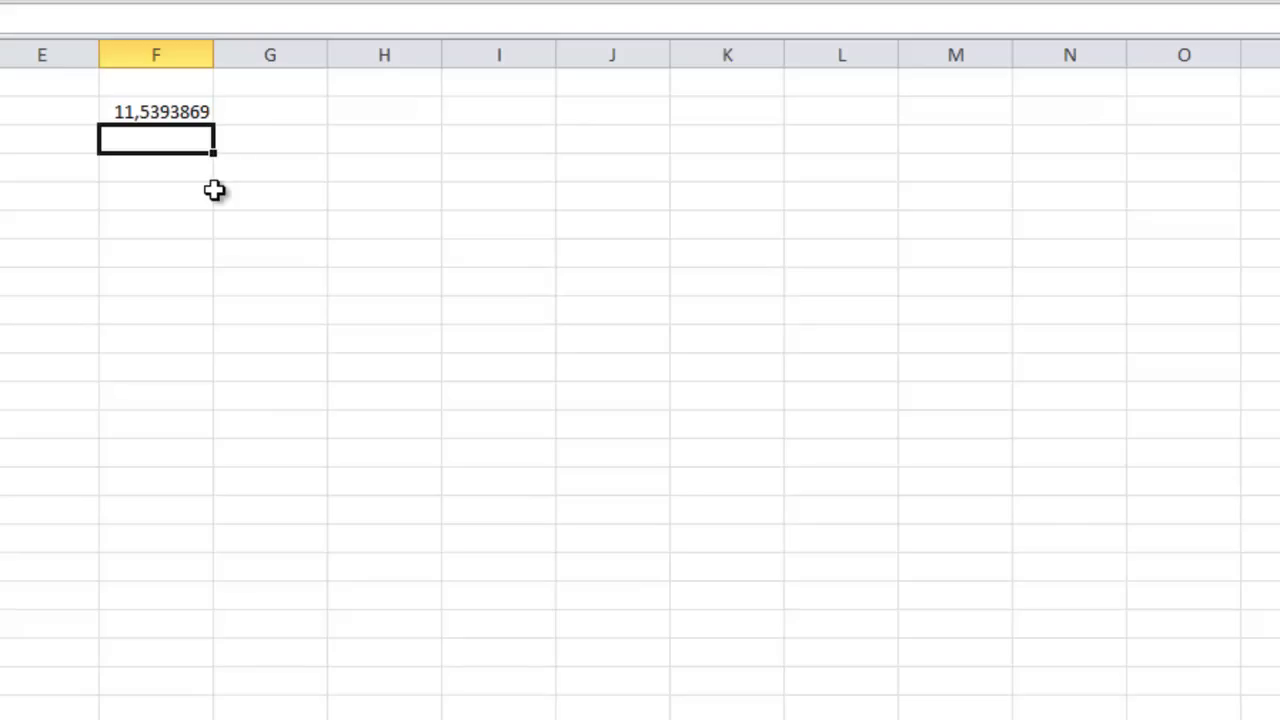
- Label cell G2 "Nombre de classes" and cell G3 "Étendue"
{"action": "left_click", "coordinate": [274, 117]}
{"action": "type", "text": "Nombre de classes"}
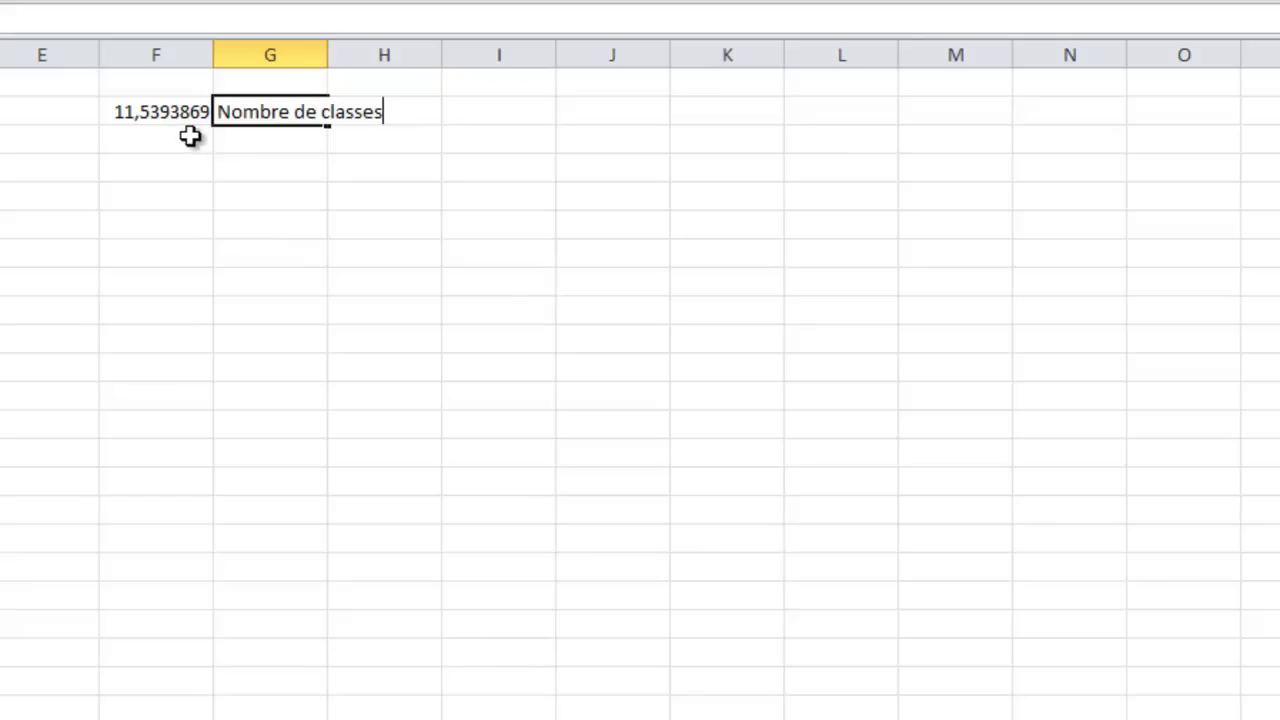
{"action": "left_click", "coordinate": [248, 148]}
{"action": "type", "text": "Étendue"}
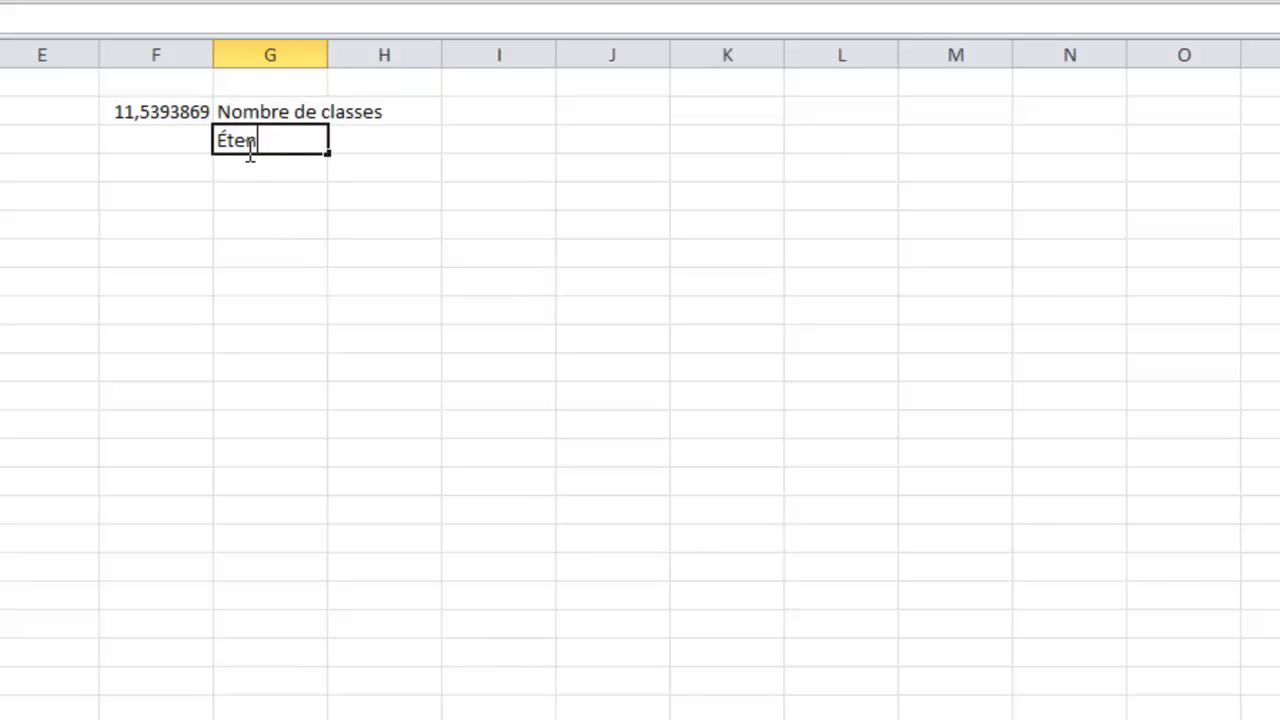
{"action": "left_click", "coordinate": [223, 194]}
- Calculate the range in F3 as the max minus the min of Nombre_d_heures_de_travail_rémunérées_par_semaine
{"action": "left_click", "coordinate": [160, 141]}
{"action": "type", "text": "=max("}
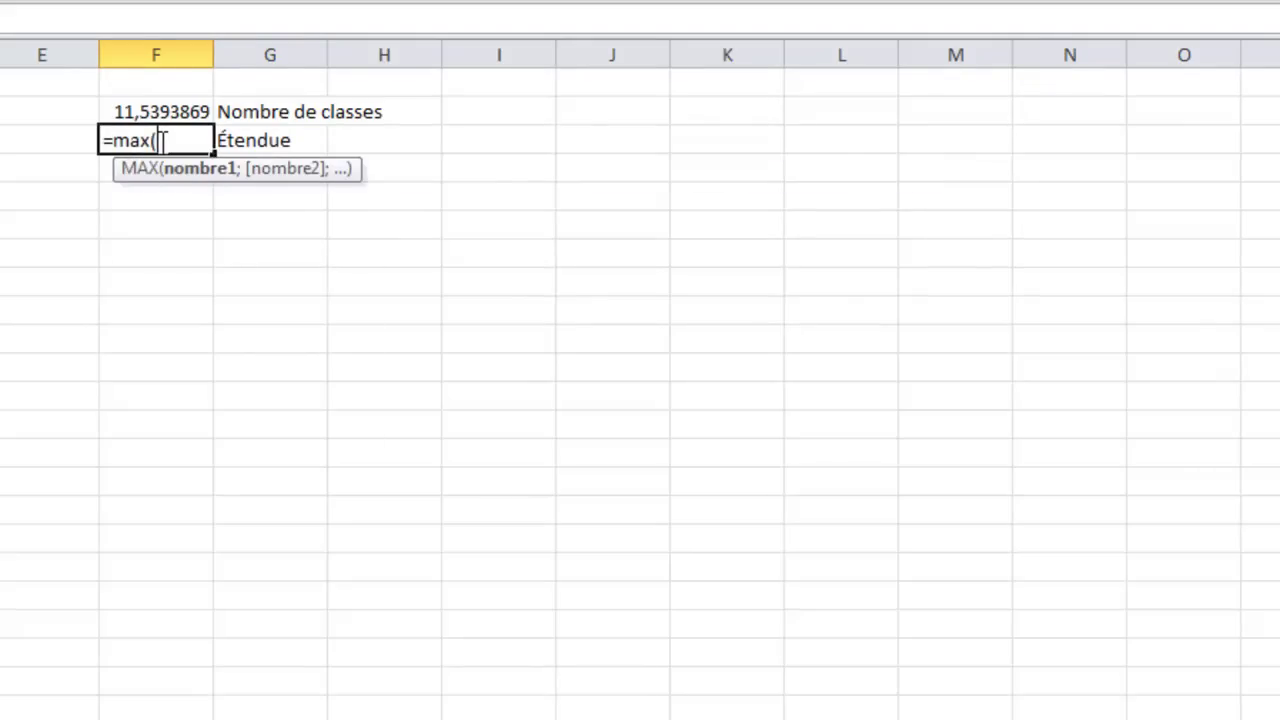
{"action": "type", "text": "n"}
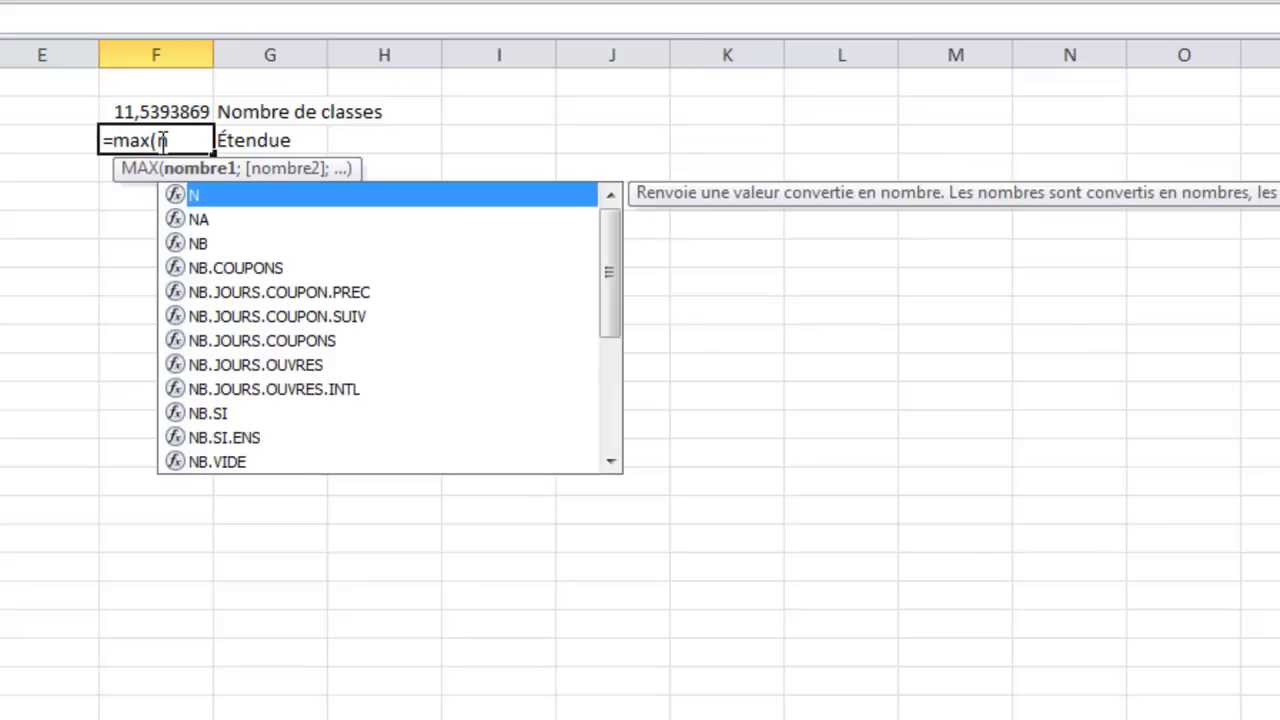
{"action": "type", "text": "omb"}
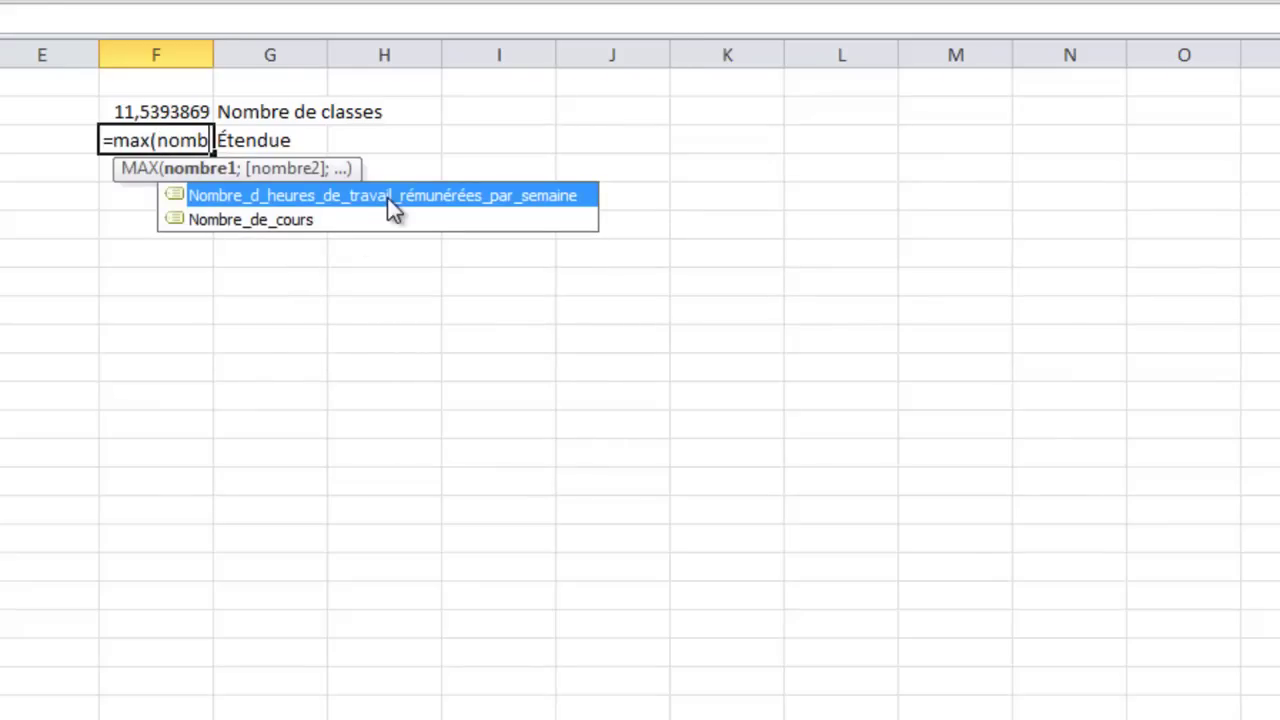
{"action": "double_click", "coordinate": [387, 197]}
{"action": "type", "text": ")"}
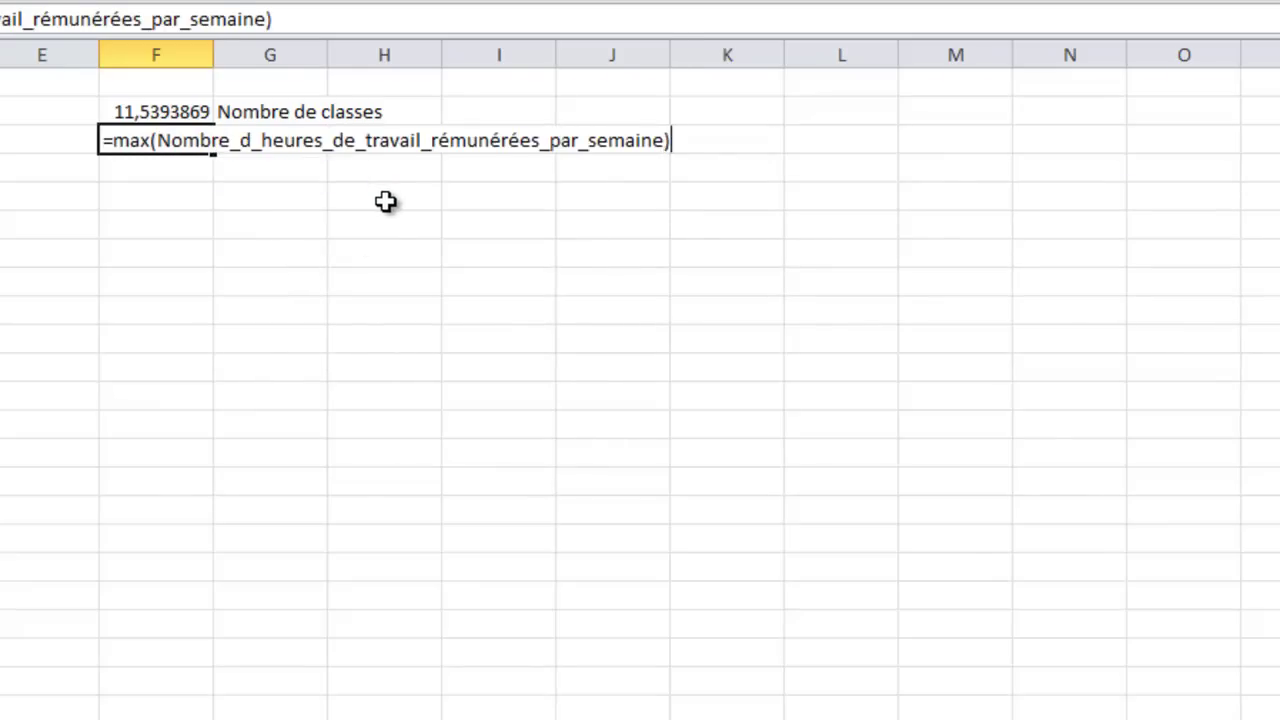
{"action": "type", "text": "-min("}
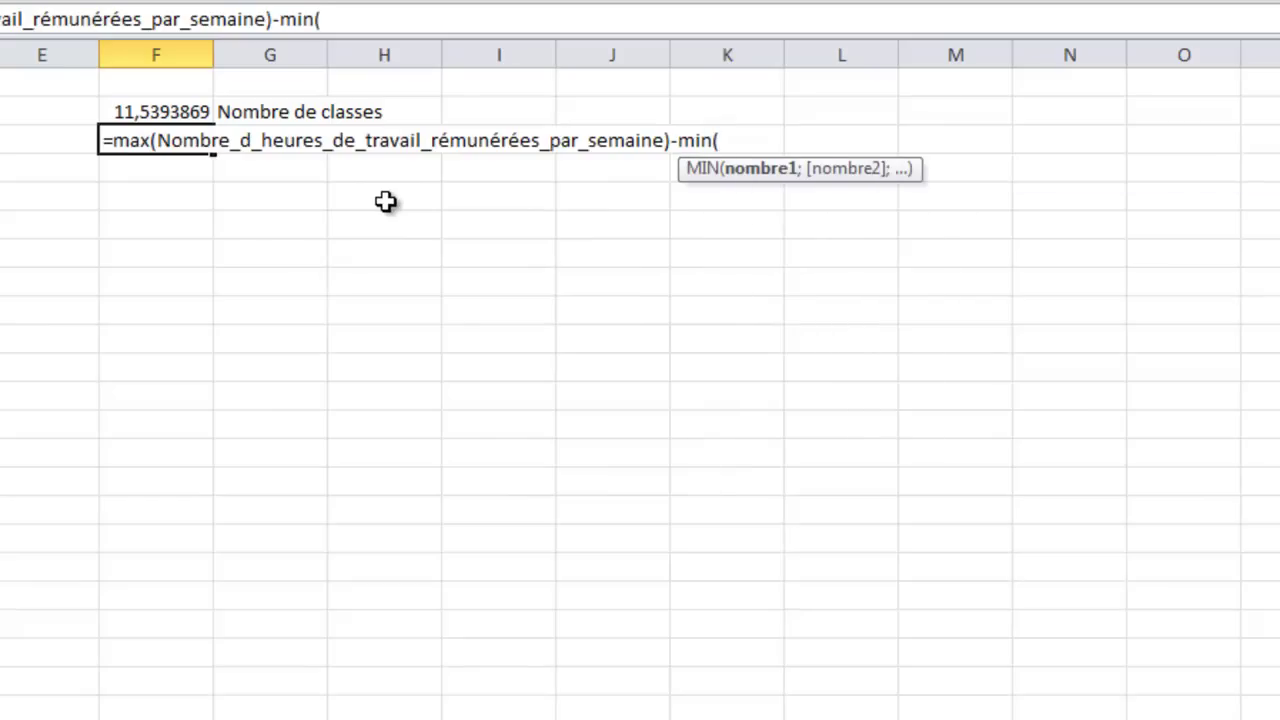
{"action": "type", "text": "nombr"}
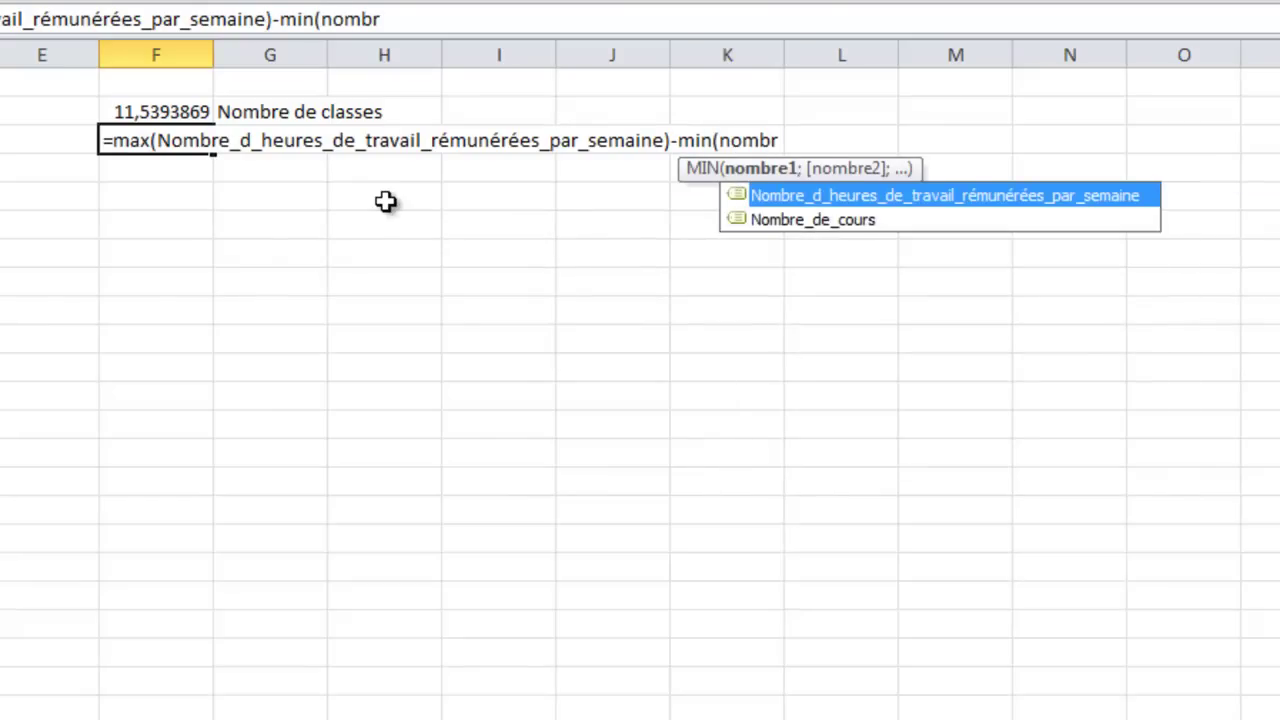
{"action": "double_click", "coordinate": [831, 197]}
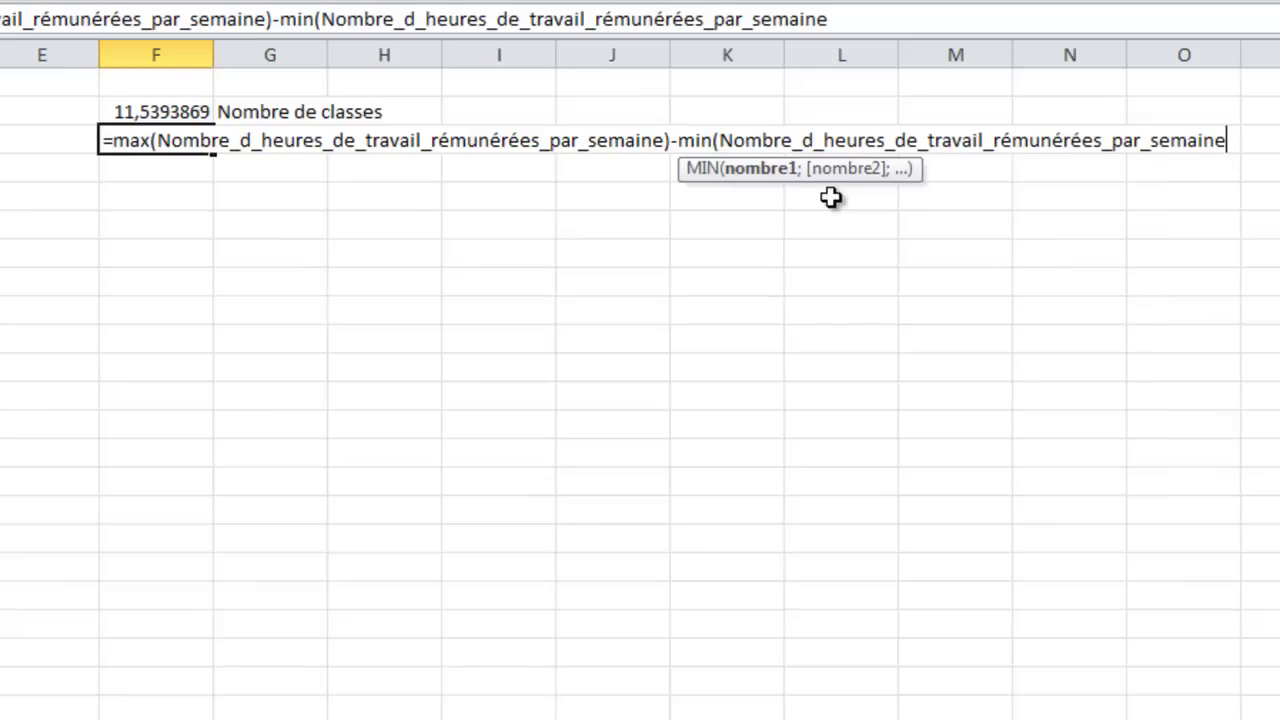
{"action": "type", "text": ")"}
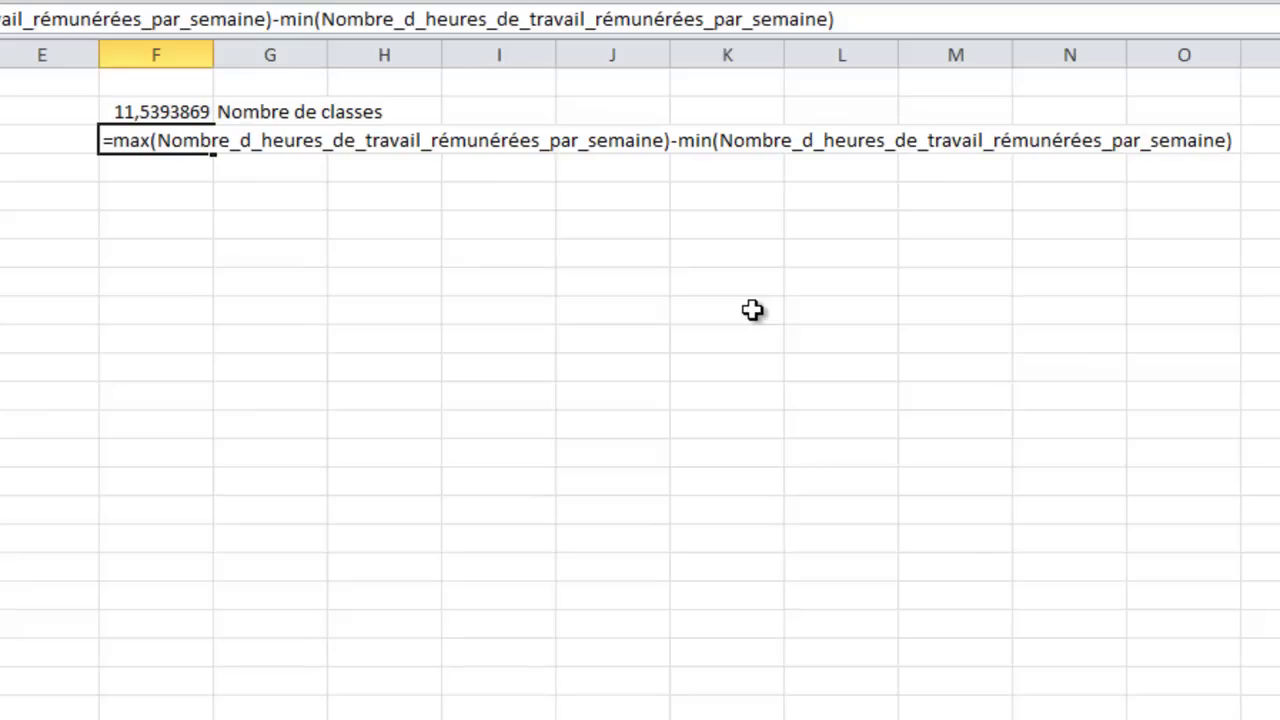
{"action": "key", "text": "Return"}
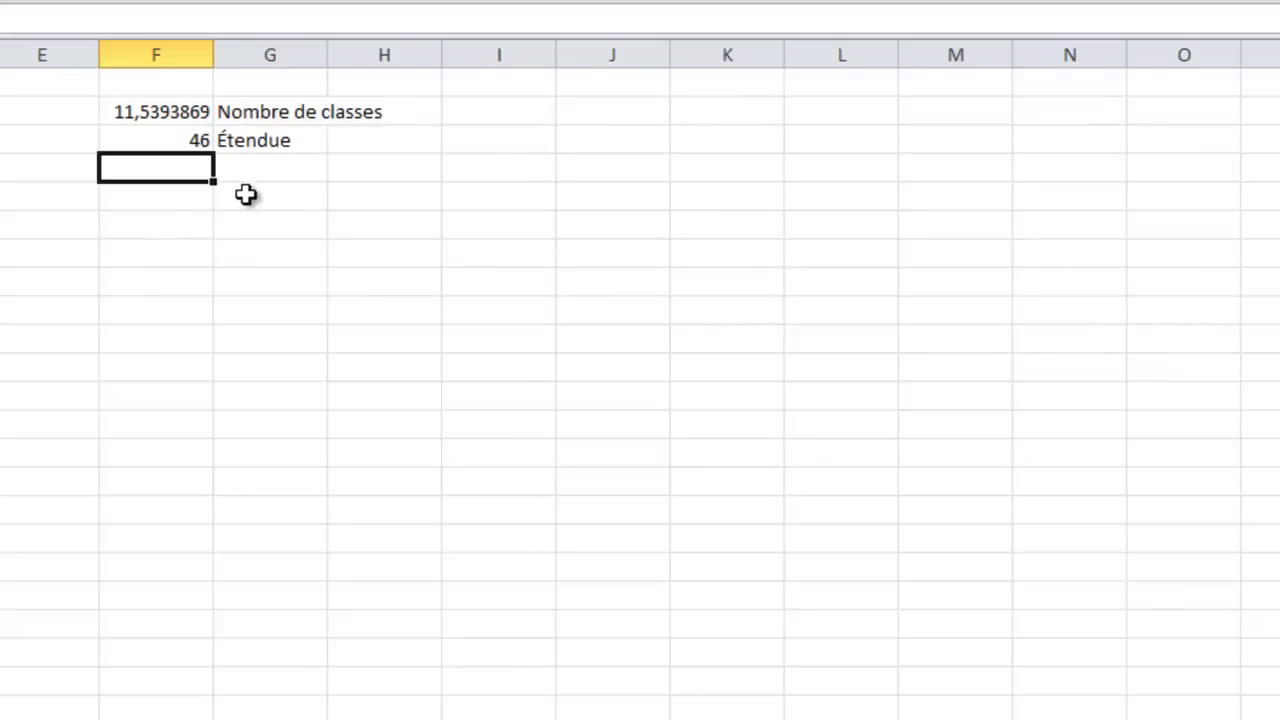
- Label cell G4 "largeur des classes"
{"action": "left_click", "coordinate": [262, 168]}
{"action": "type", "text": "l"}
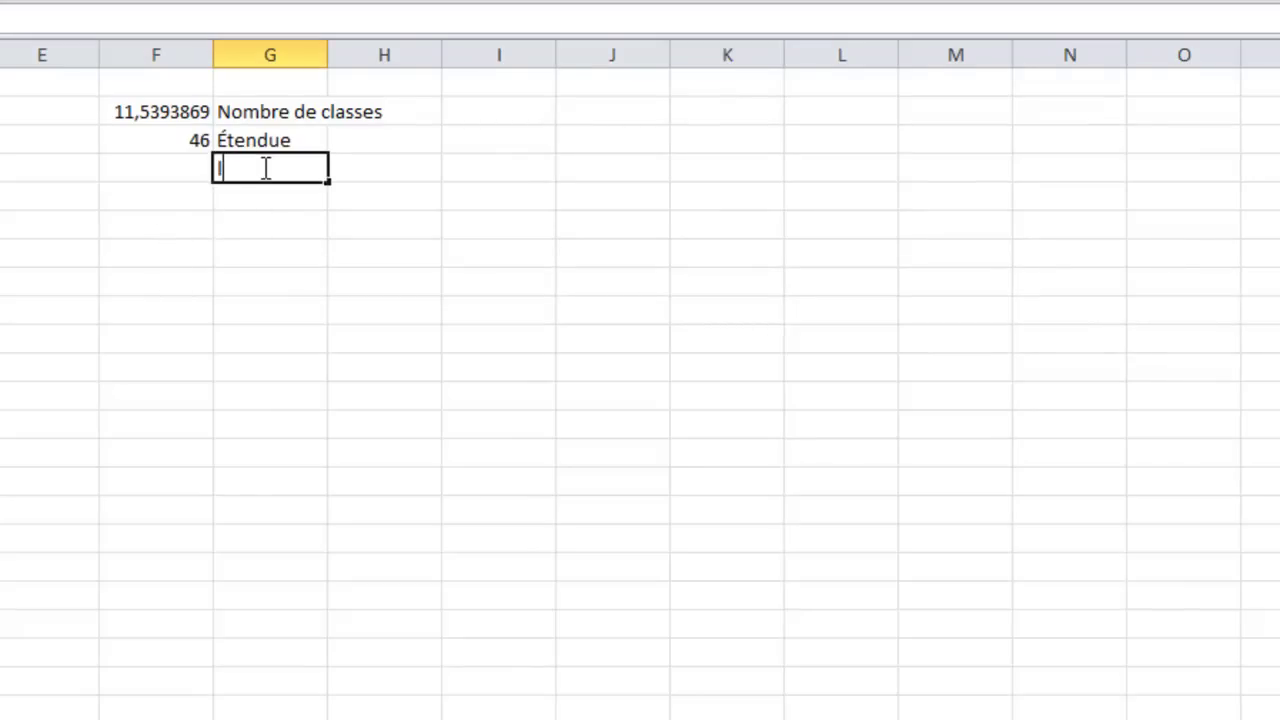
{"action": "type", "text": "argeur des classes"}
{"action": "left_click", "coordinate": [215, 350]}
- Calculate the class width in cell F4 by dividing the range in F3 by the number of classes in F2
{"action": "left_click", "coordinate": [184, 168]}
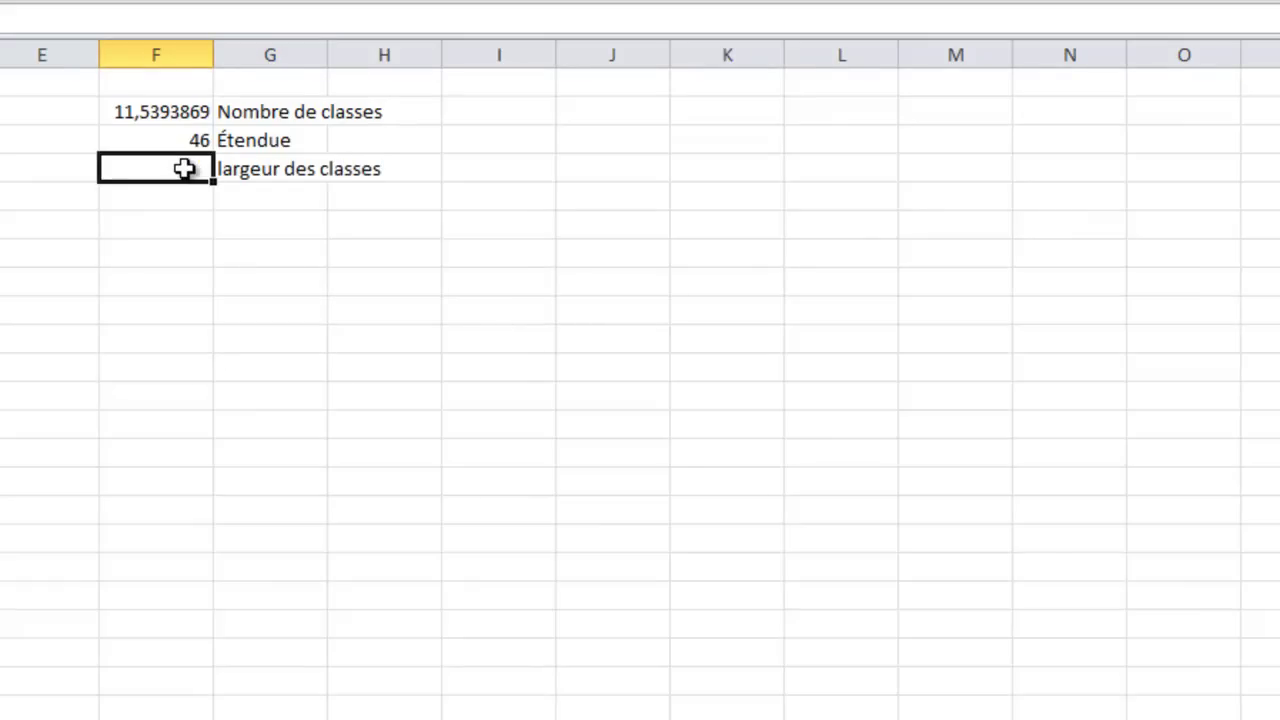
{"action": "type", "text": "="}
{"action": "left_click", "coordinate": [180, 130]}
{"action": "type", "text": "/"}
{"action": "left_click", "coordinate": [154, 113]}
{"action": "key", "text": "Return"}
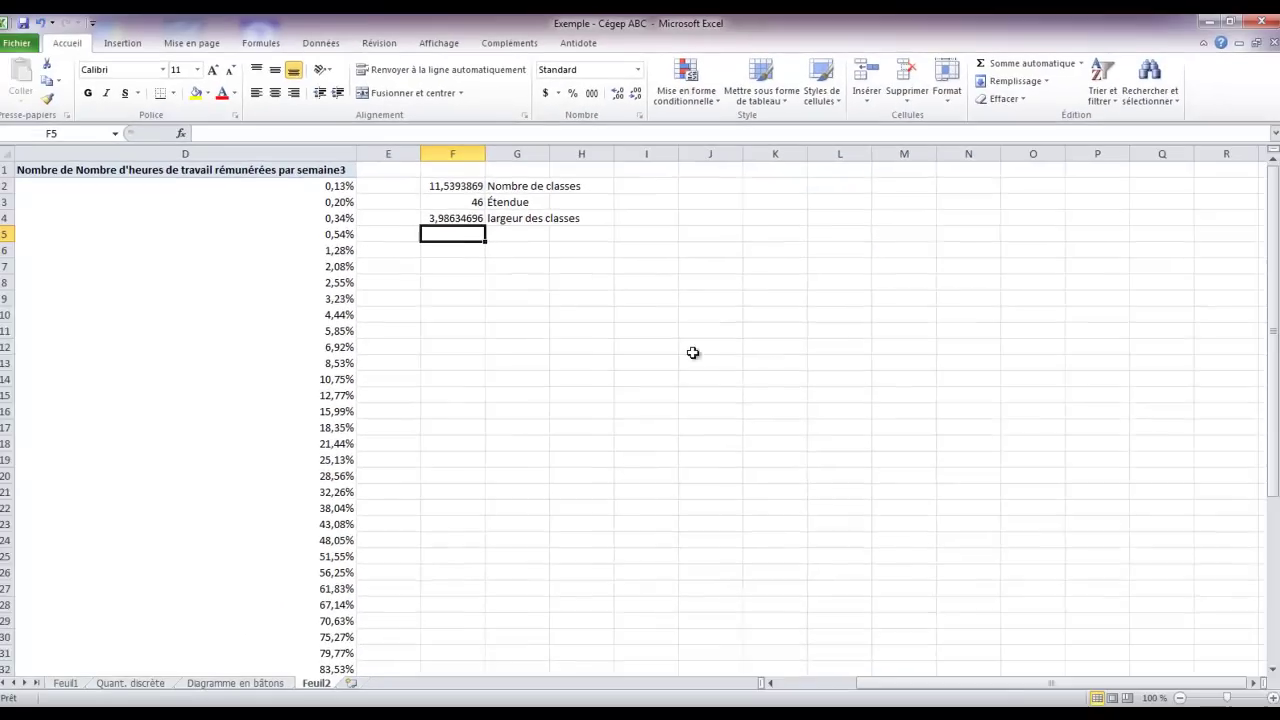
- Group the pivot table's weekly paid work hours row labels into classes with a width of 4
{"action": "left_click_drag", "start_coordinate": [1013, 686], "coordinate": [871, 680]}
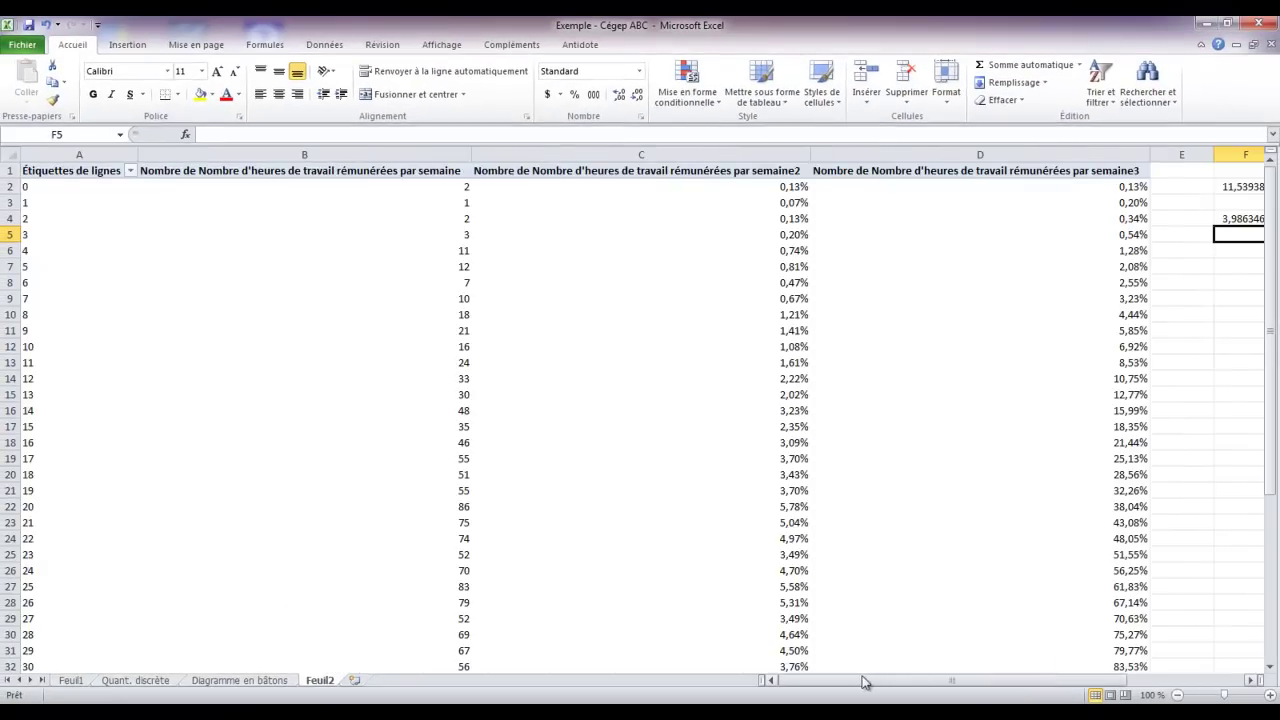
{"action": "left_click", "coordinate": [27, 233]}
{"action": "left_click", "coordinate": [45, 234]}
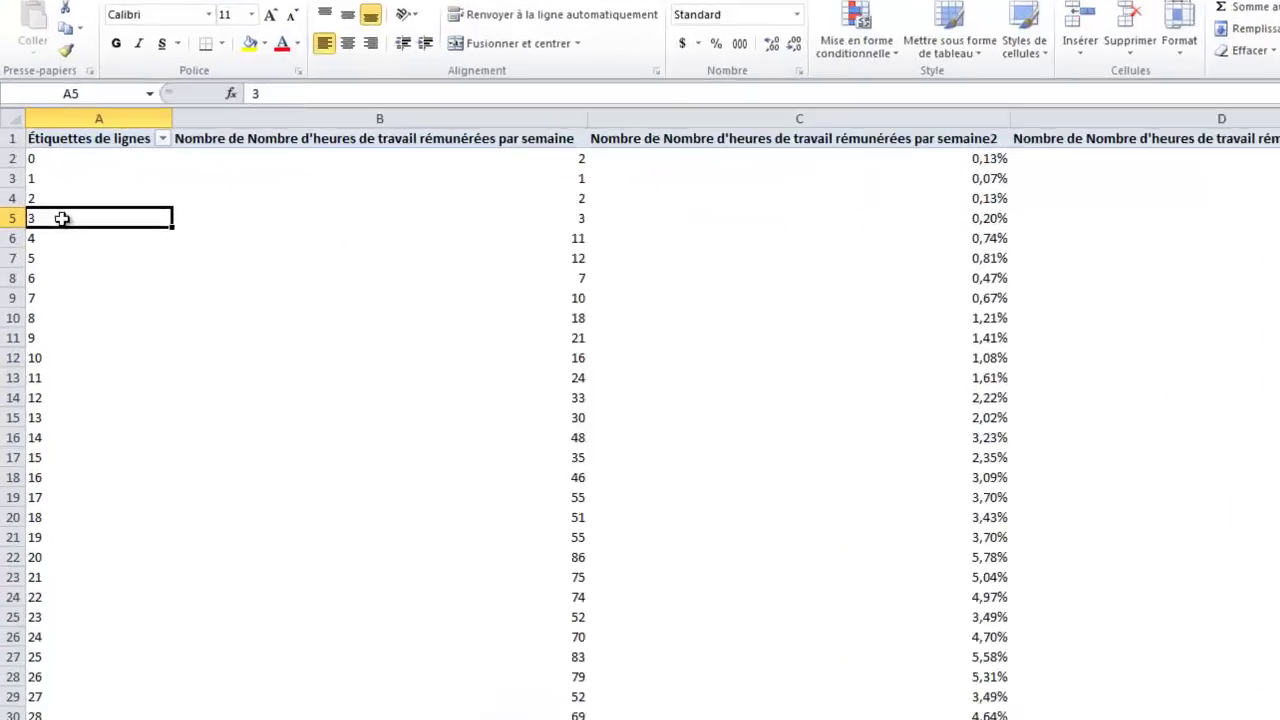
{"action": "right_click", "coordinate": [48, 234]}
{"action": "left_click", "coordinate": [207, 462]}
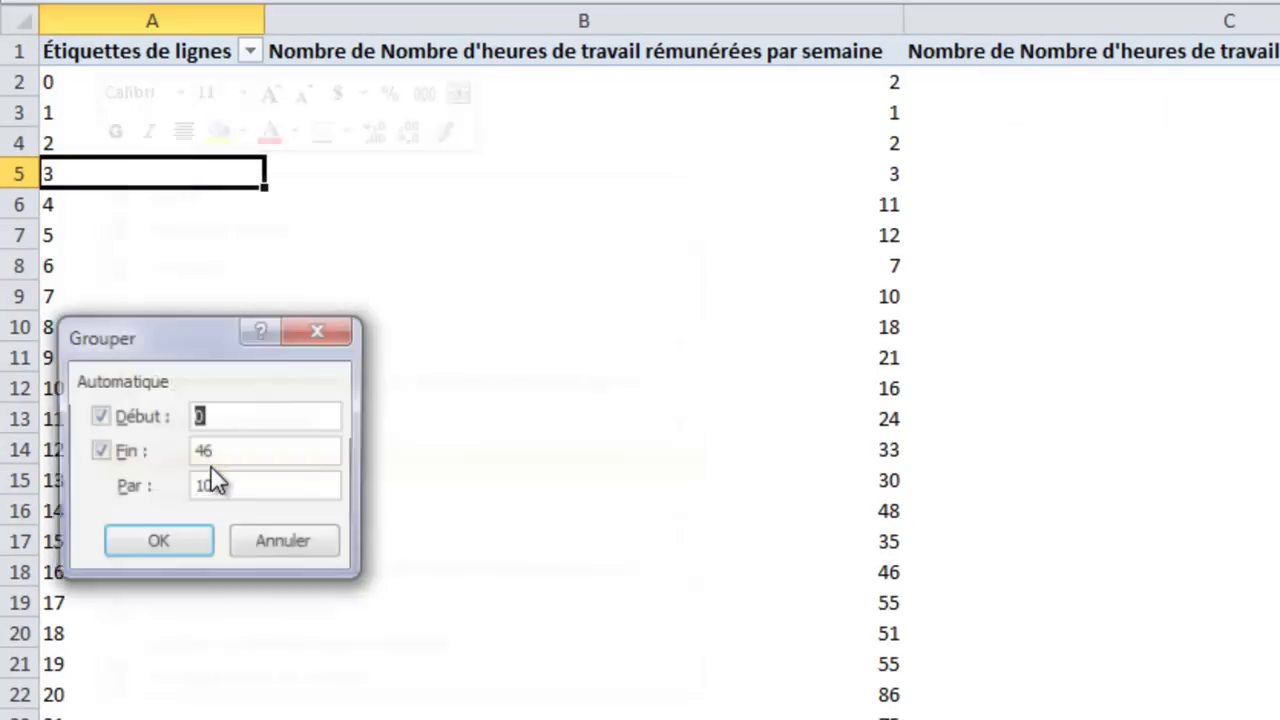
{"action": "left_click_drag", "start_coordinate": [247, 489], "coordinate": [179, 486]}
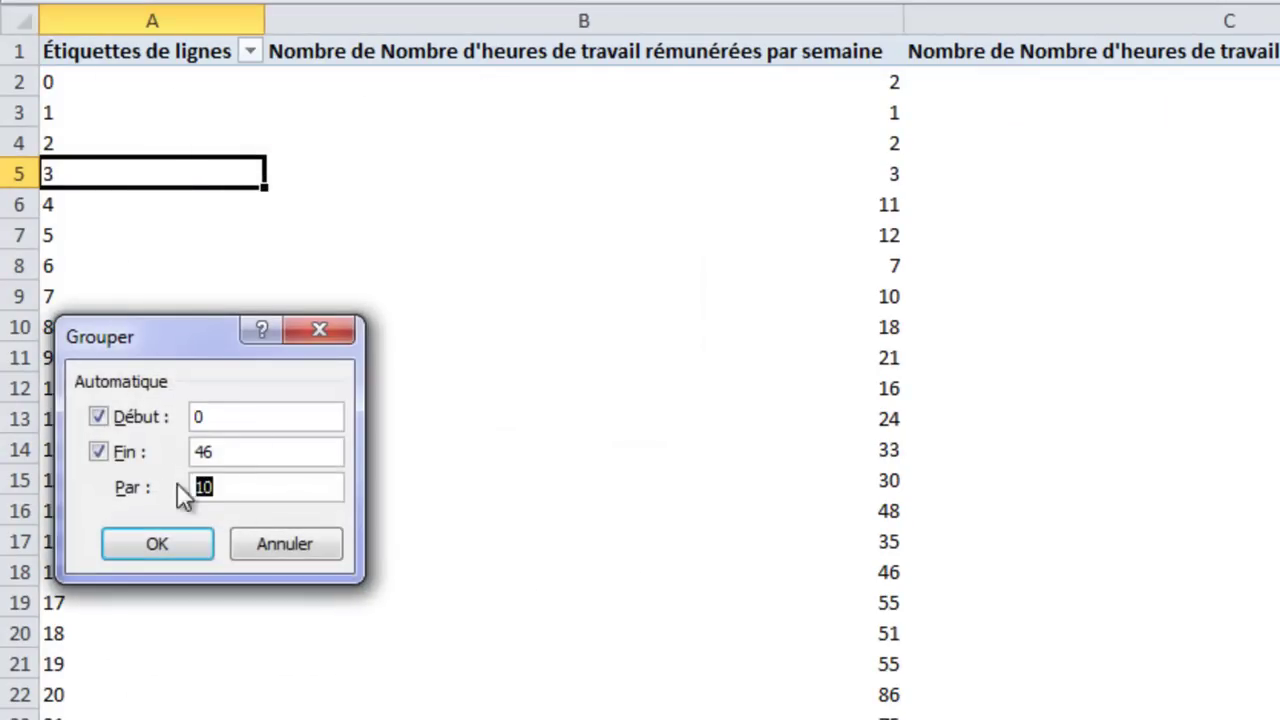
{"action": "type", "text": "4"}
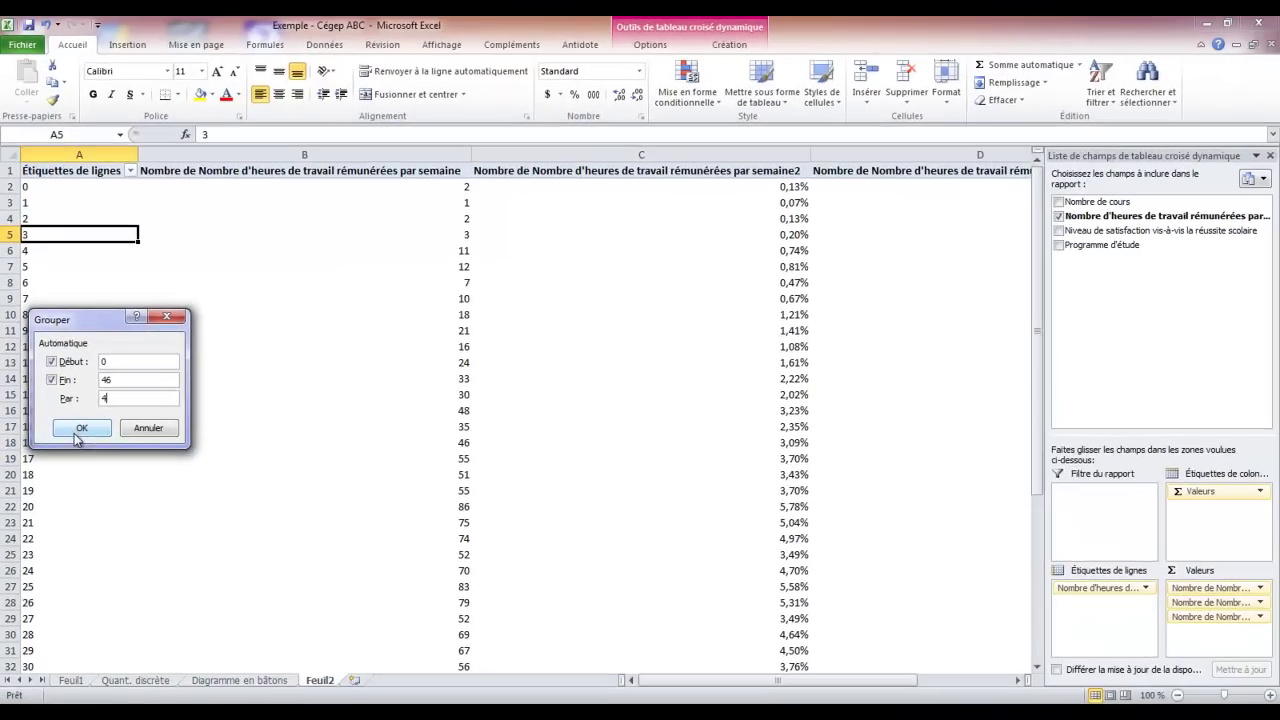
{"action": "left_click", "coordinate": [88, 455]}
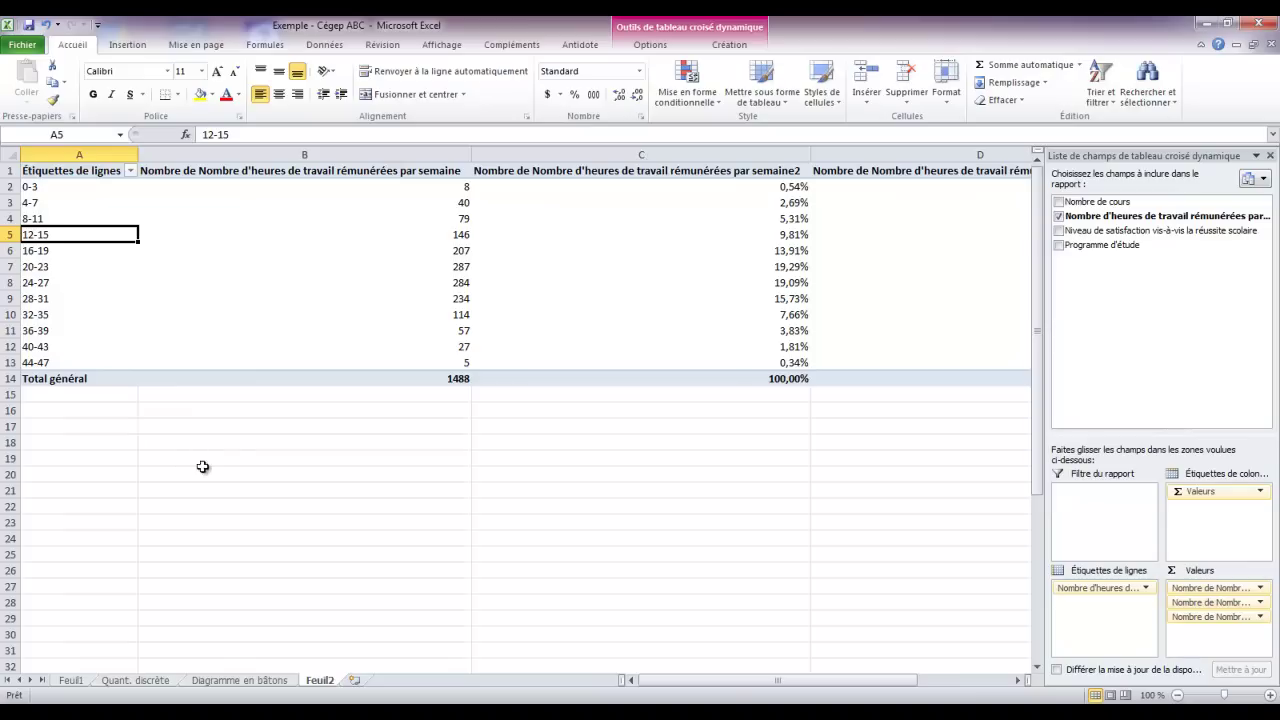
{"action": "left_click", "coordinate": [334, 431]}
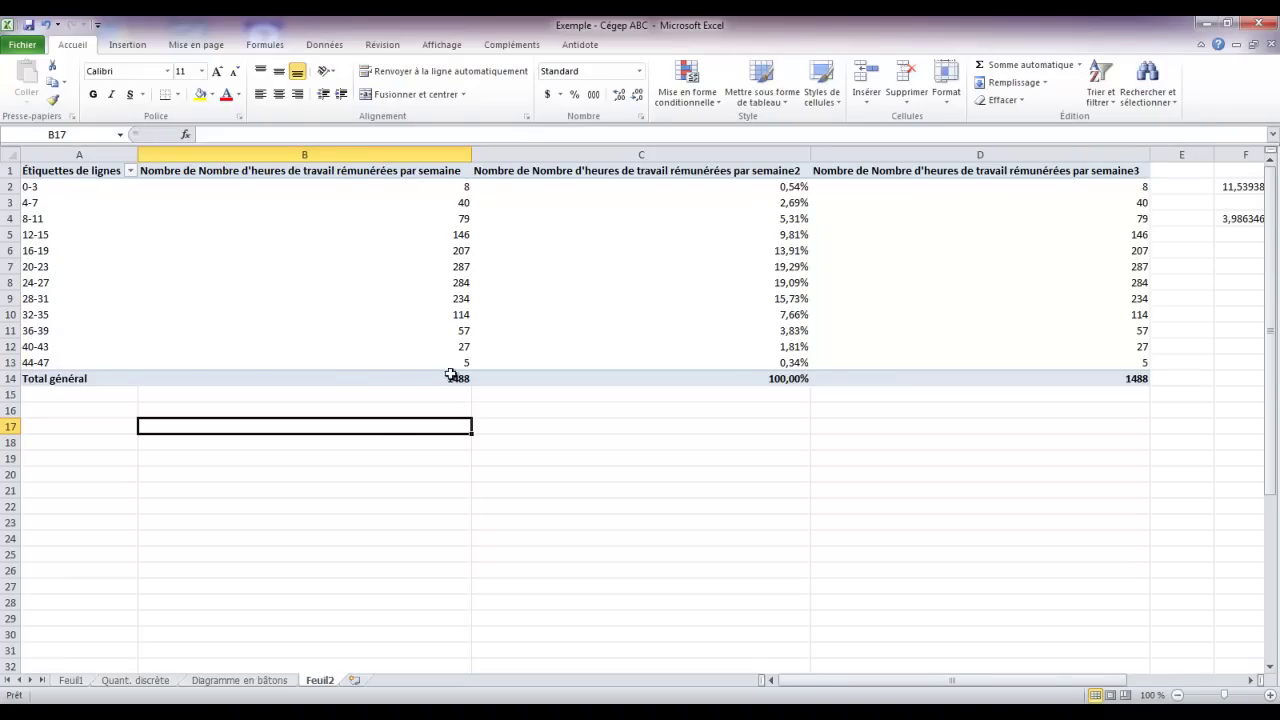
- Show the third value field, ending in "semaine3", as "% résultat cumulé dans" based on Nombre d'heures de travail rémunérées par semaine
{"action": "mouse_move", "coordinate": [438, 375]}
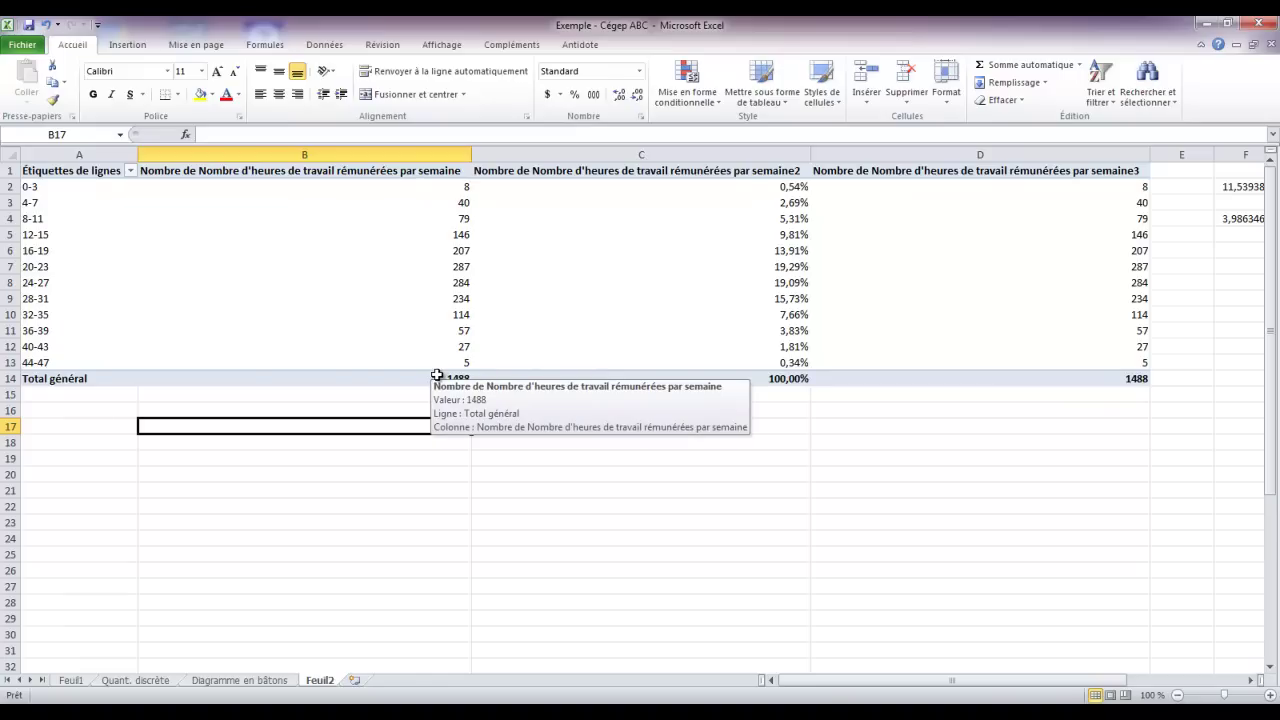
{"action": "mouse_move", "coordinate": [712, 190]}
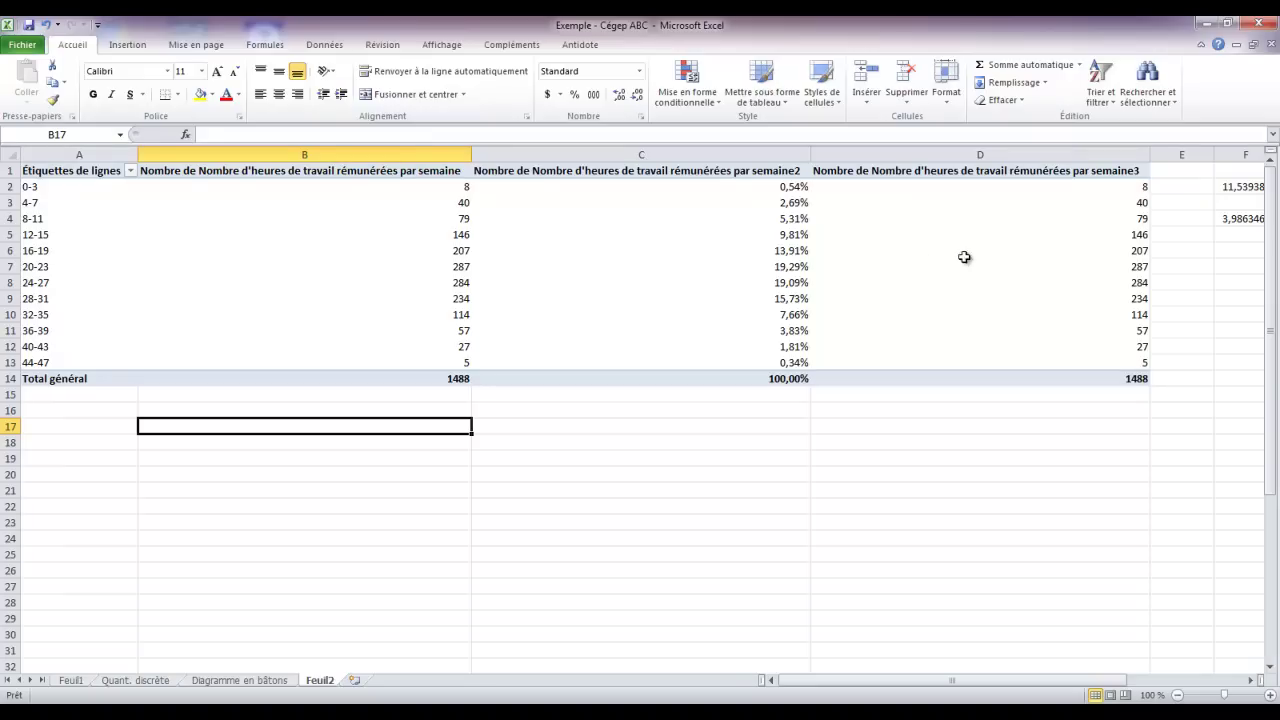
{"action": "left_click", "coordinate": [297, 277]}
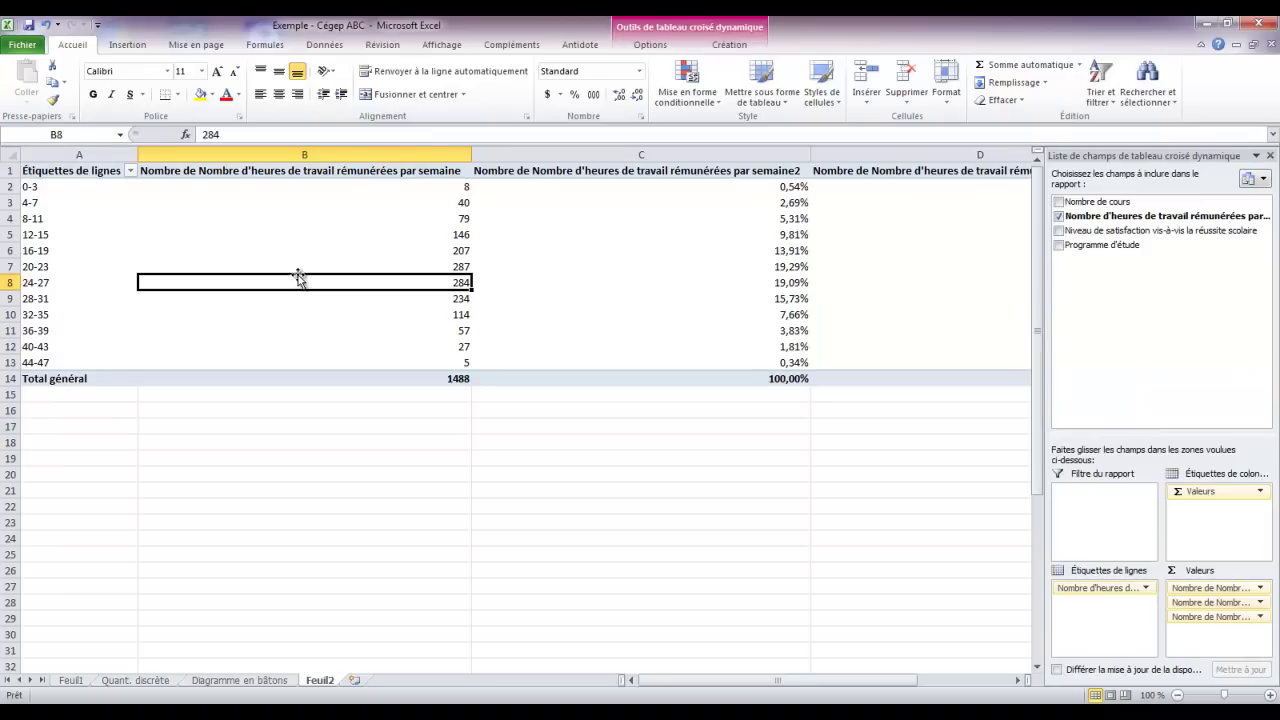
{"action": "left_click", "coordinate": [1200, 620]}
{"action": "left_click", "coordinate": [1158, 598]}
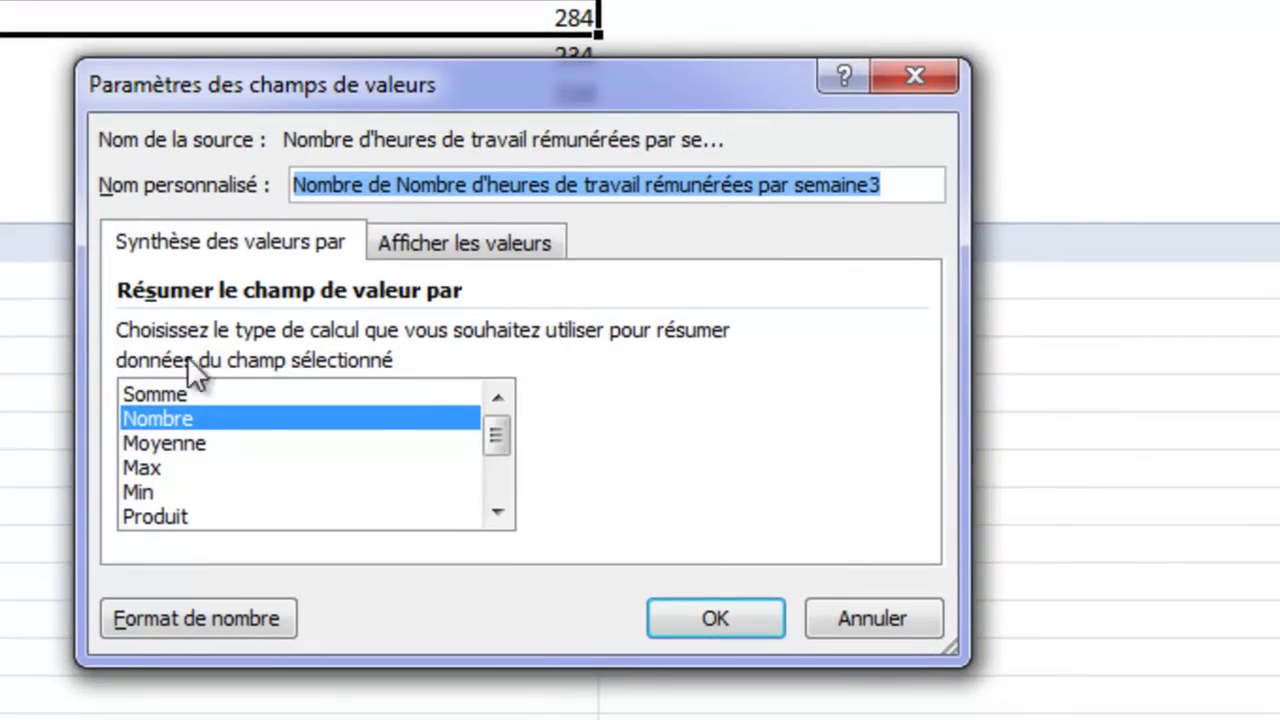
{"action": "left_click", "coordinate": [440, 255]}
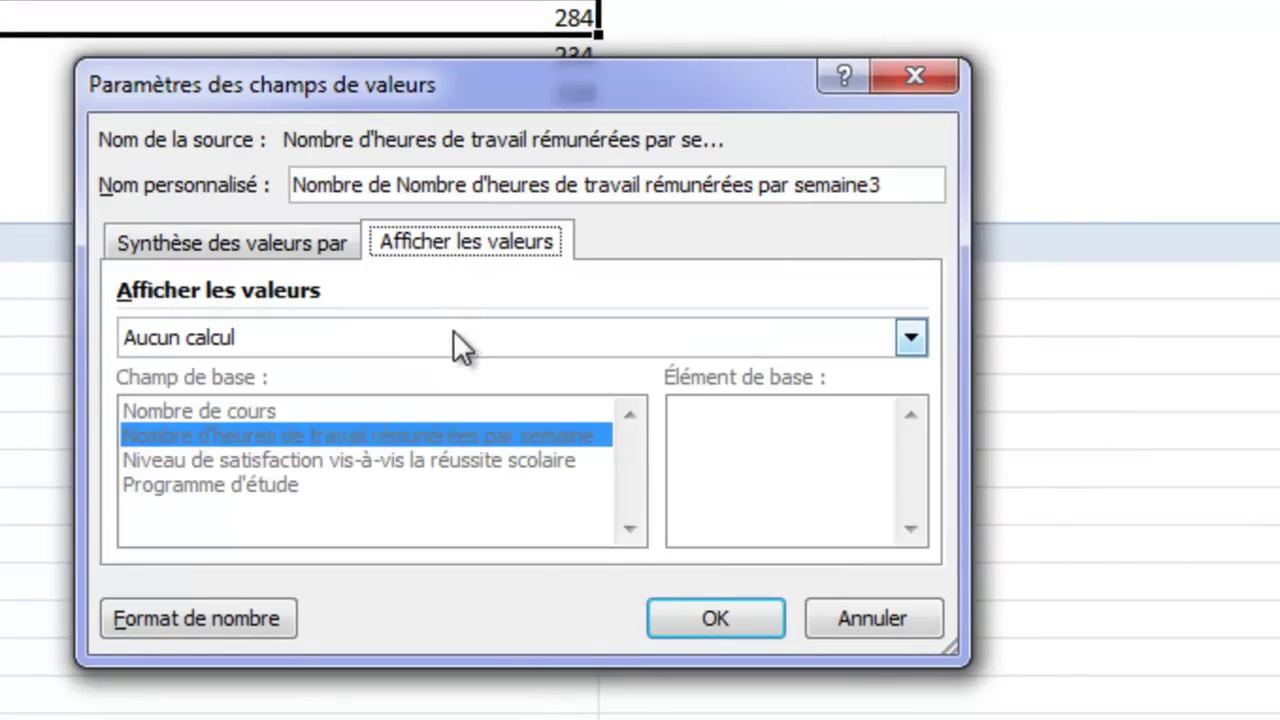
{"action": "left_click", "coordinate": [911, 338]}
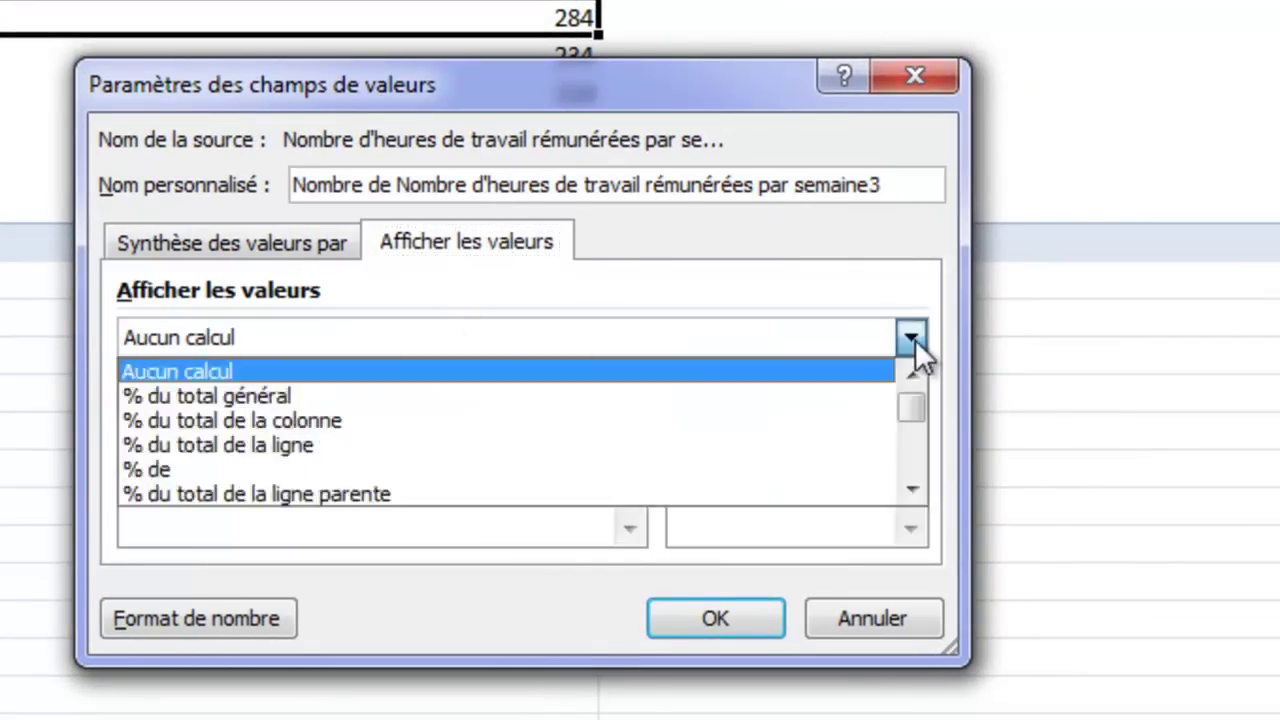
{"action": "left_click", "coordinate": [913, 487]}
{"action": "left_click", "coordinate": [913, 487]}
{"action": "left_click", "coordinate": [913, 487]}
{"action": "left_click", "coordinate": [913, 487]}
{"action": "left_click", "coordinate": [913, 487]}
{"action": "left_click", "coordinate": [915, 487]}
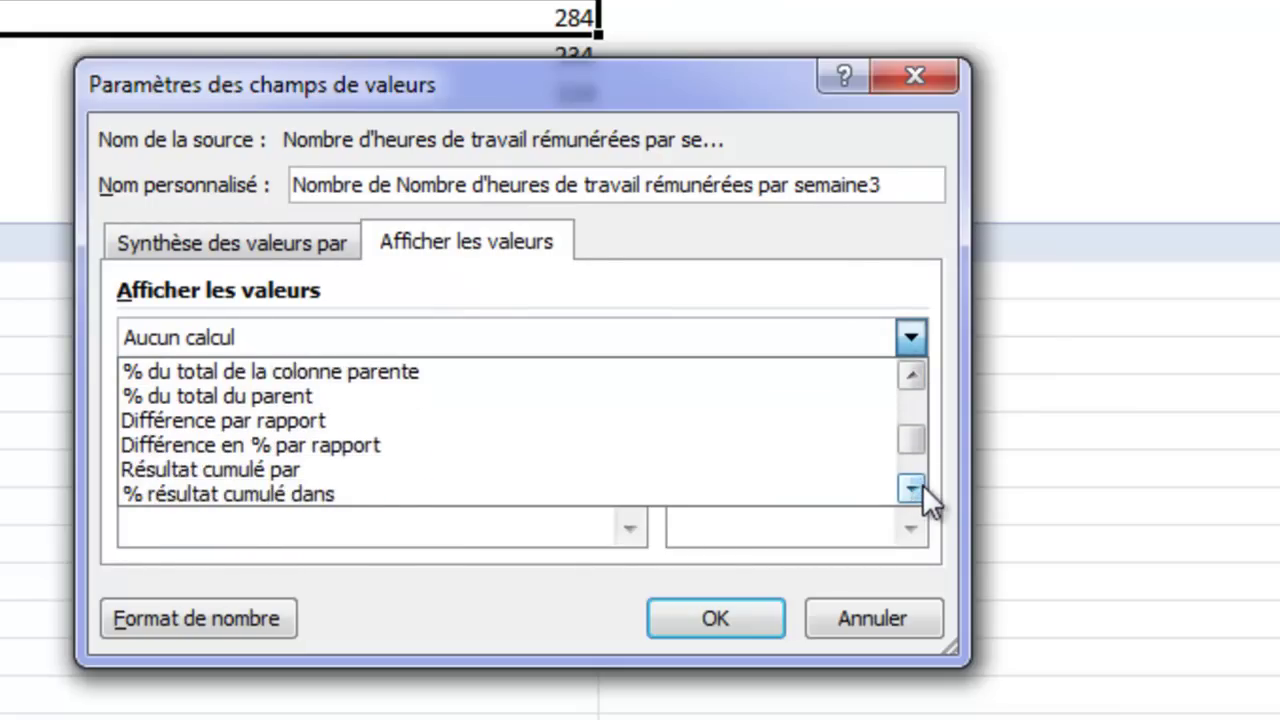
{"action": "left_click", "coordinate": [915, 487]}
{"action": "left_click", "coordinate": [915, 487]}
{"action": "left_click", "coordinate": [240, 448]}
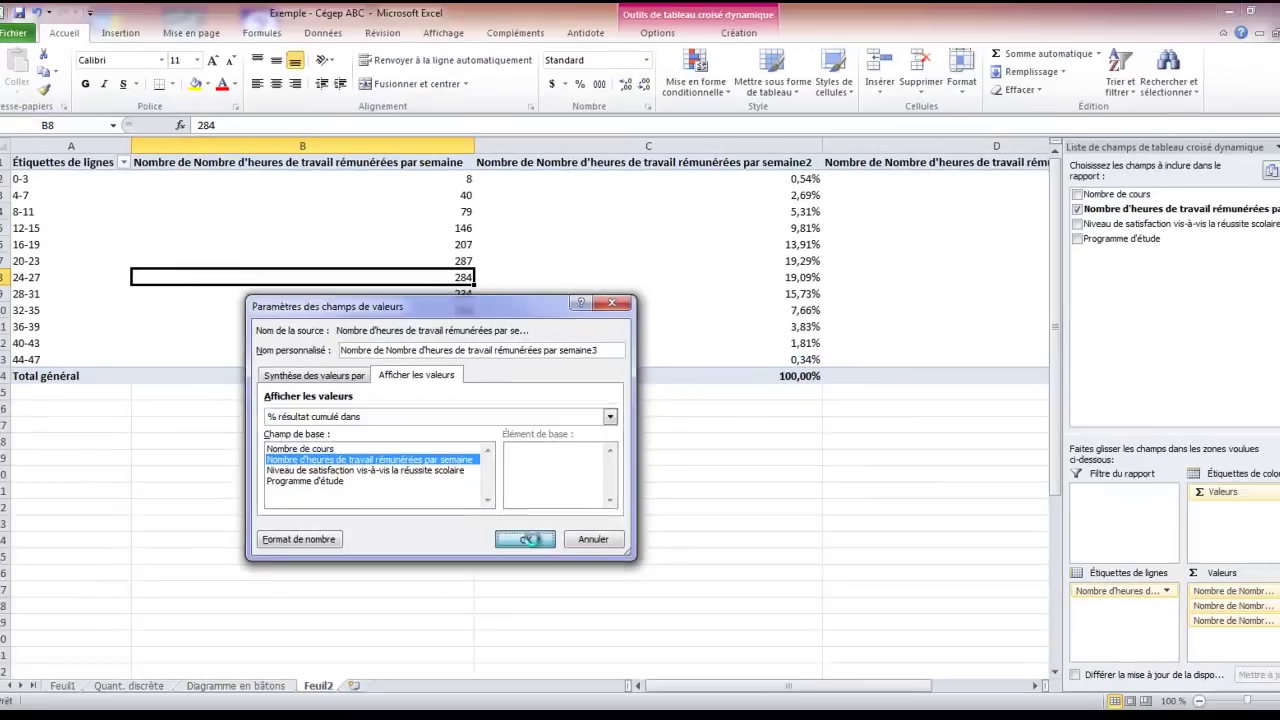
{"action": "left_click", "coordinate": [715, 618]}
{"action": "left_click", "coordinate": [982, 455]}
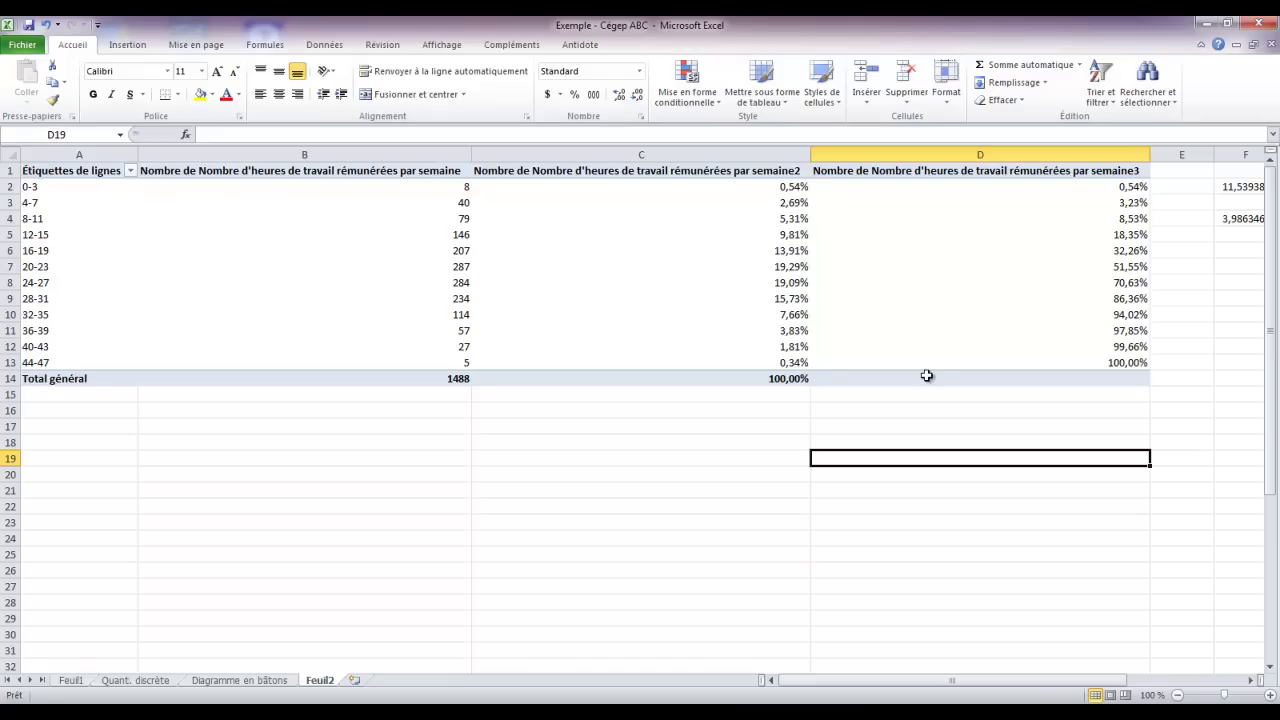
- Copy the pivot table range A2:D14 and paste it as values only starting at cell I18
{"action": "mouse_move", "coordinate": [926, 375]}
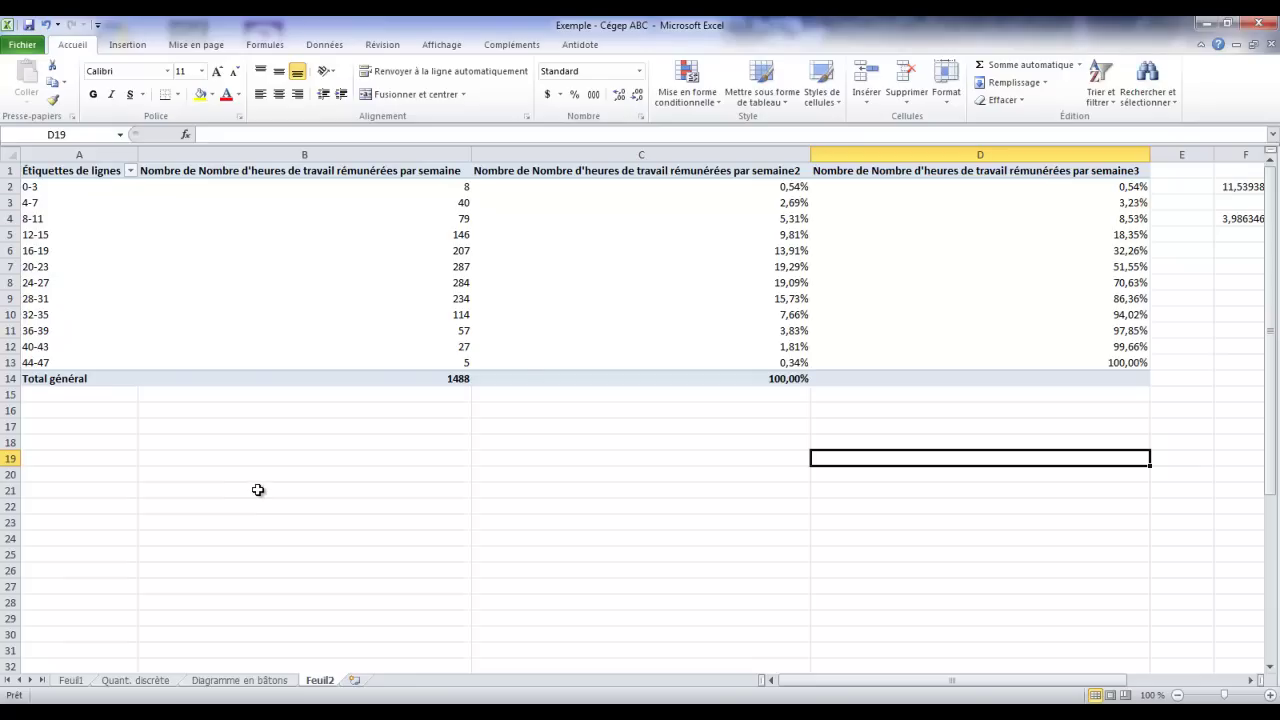
{"action": "left_click_drag", "start_coordinate": [62, 187], "coordinate": [1018, 370]}
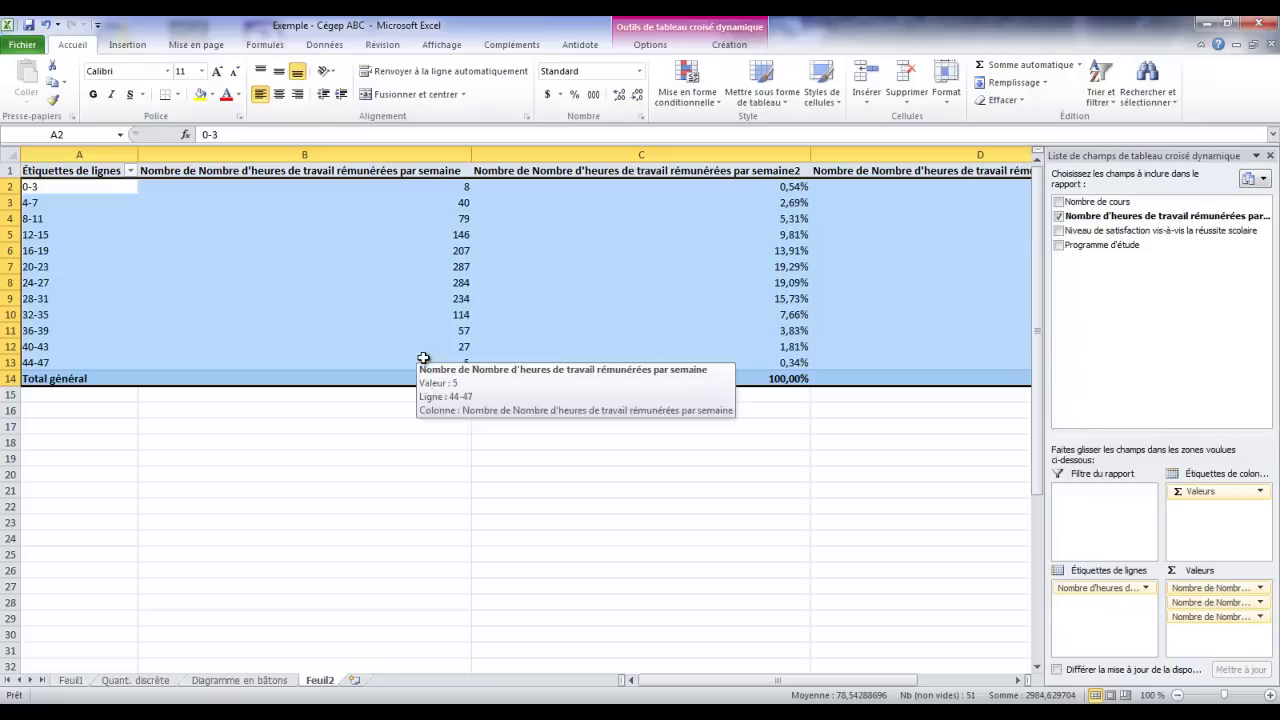
{"action": "key", "text": "ctrl+c"}
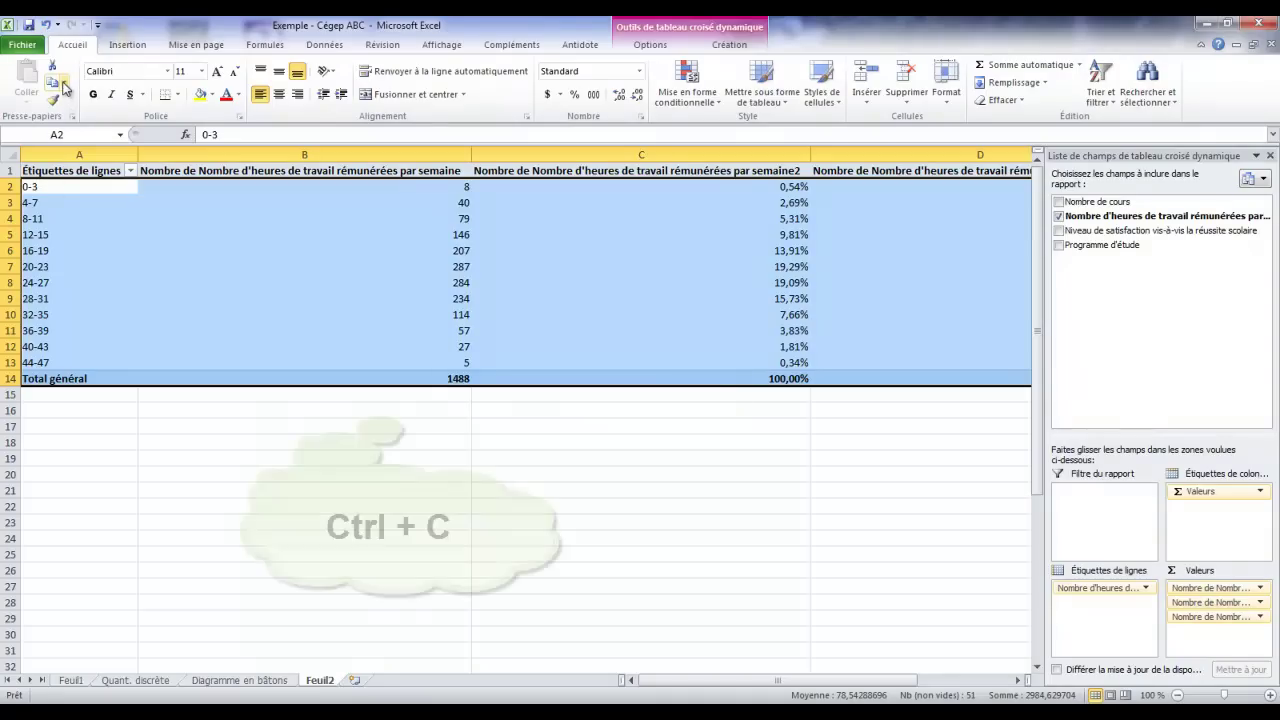
{"action": "key", "text": "ctrl+c"}
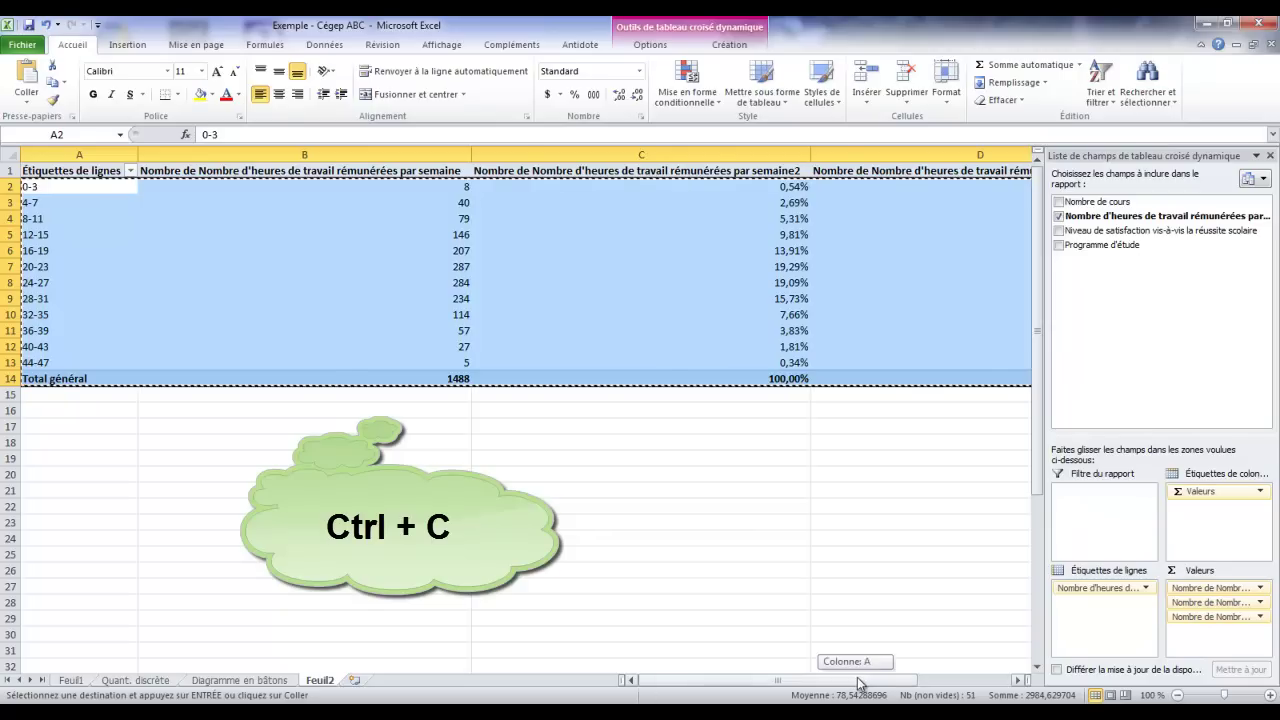
{"action": "left_click_drag", "start_coordinate": [857, 683], "coordinate": [905, 683]}
{"action": "left_click", "coordinate": [1018, 680]}
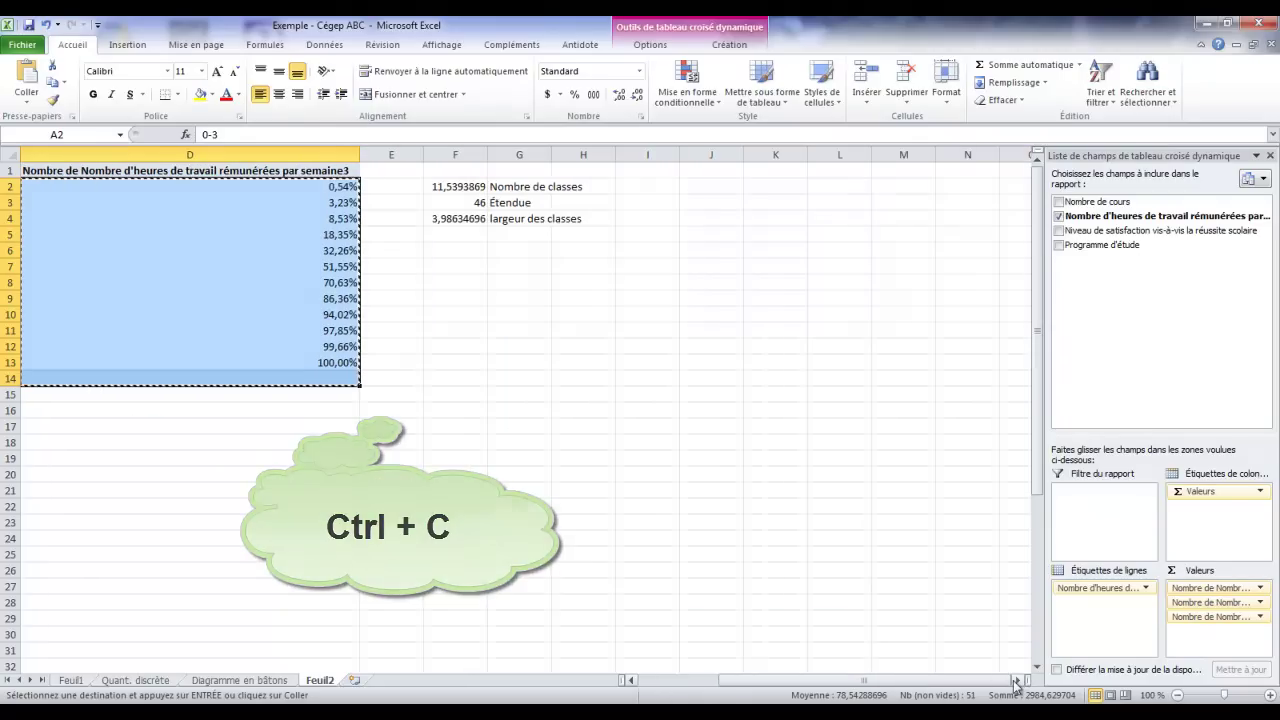
{"action": "left_click", "coordinate": [636, 447]}
{"action": "left_click", "coordinate": [27, 102]}
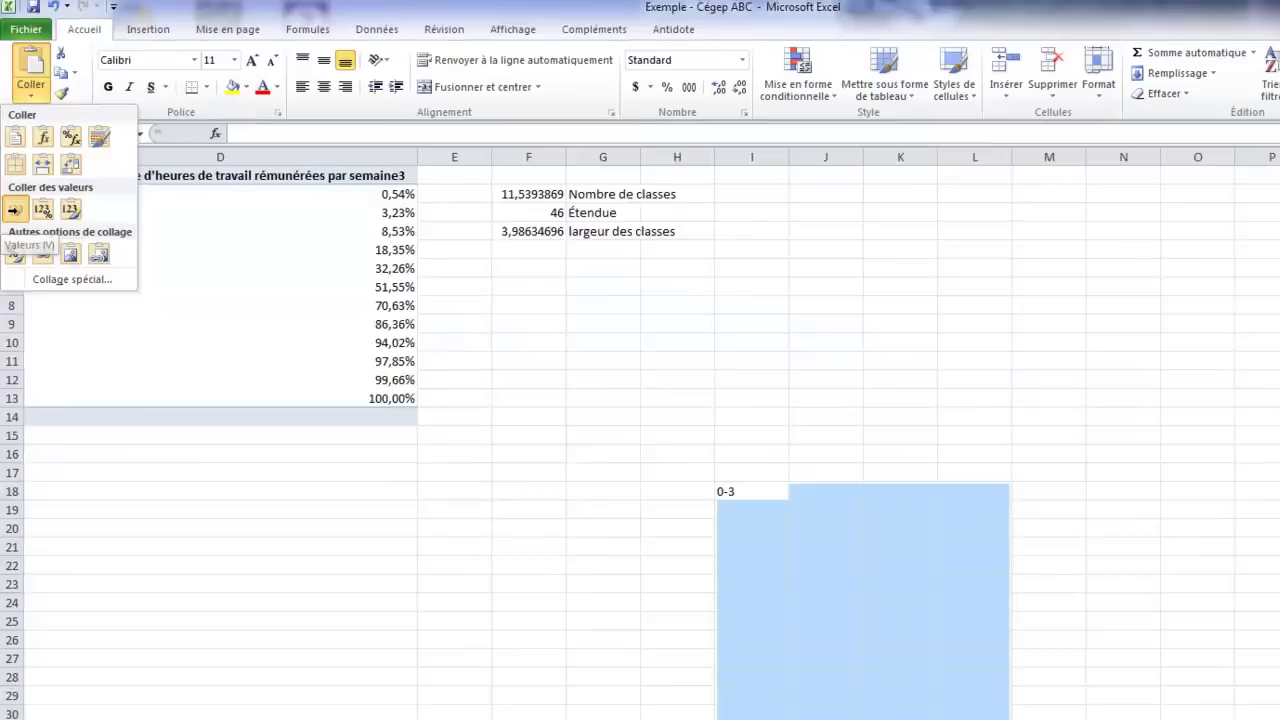
{"action": "left_click", "coordinate": [18, 218]}
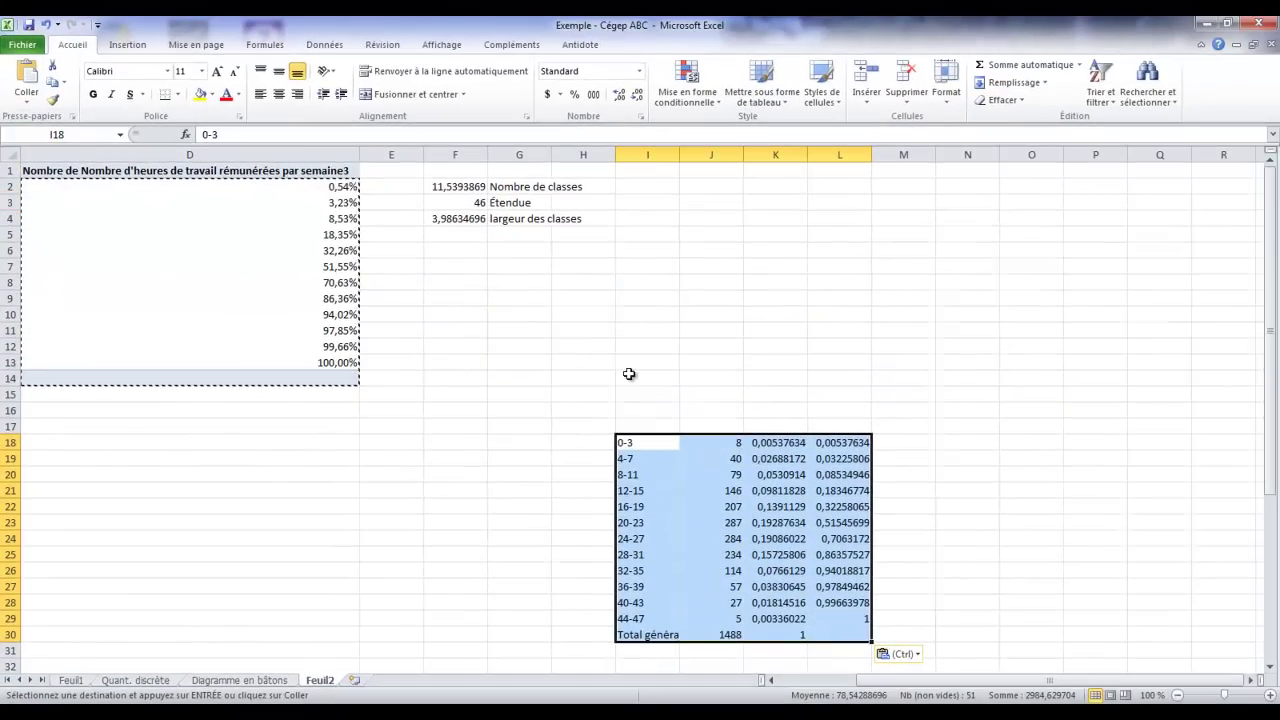
{"action": "key", "text": "Escape"}
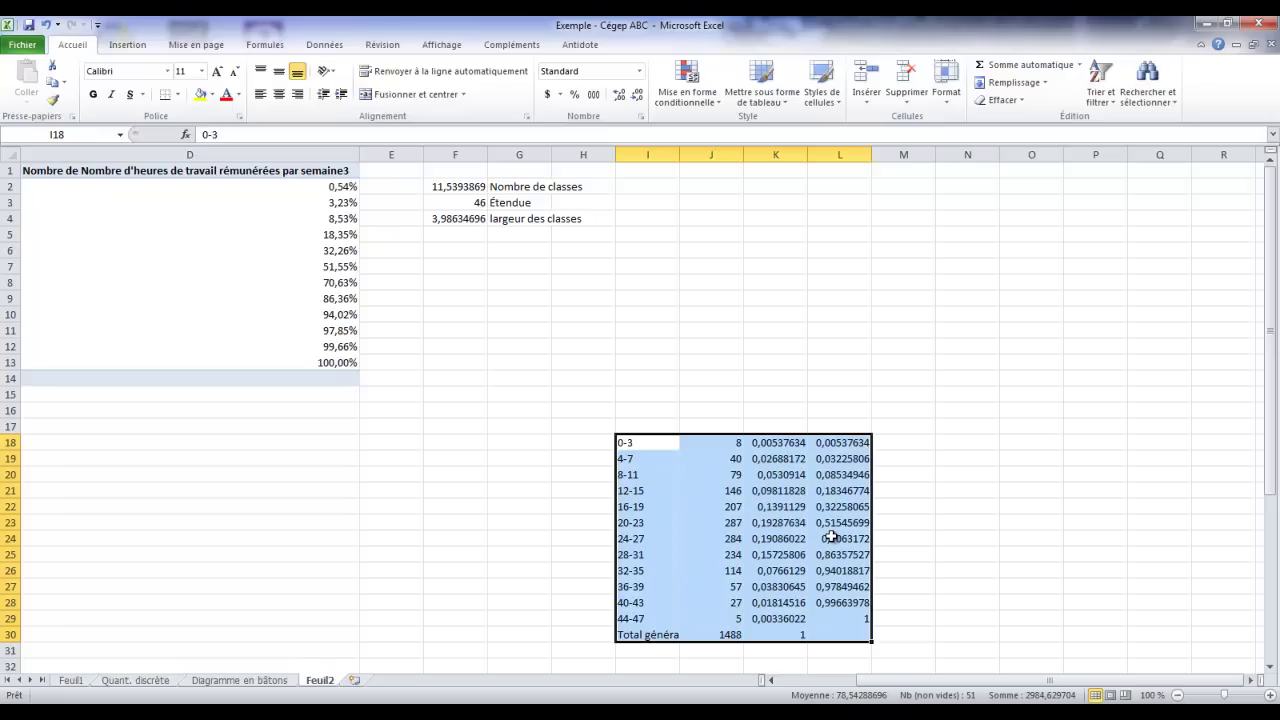
- Rewrite the first two class labels of the pasted table, I18 and I19, as [0;4[ and [4;8[
{"action": "left_click", "coordinate": [648, 445]}
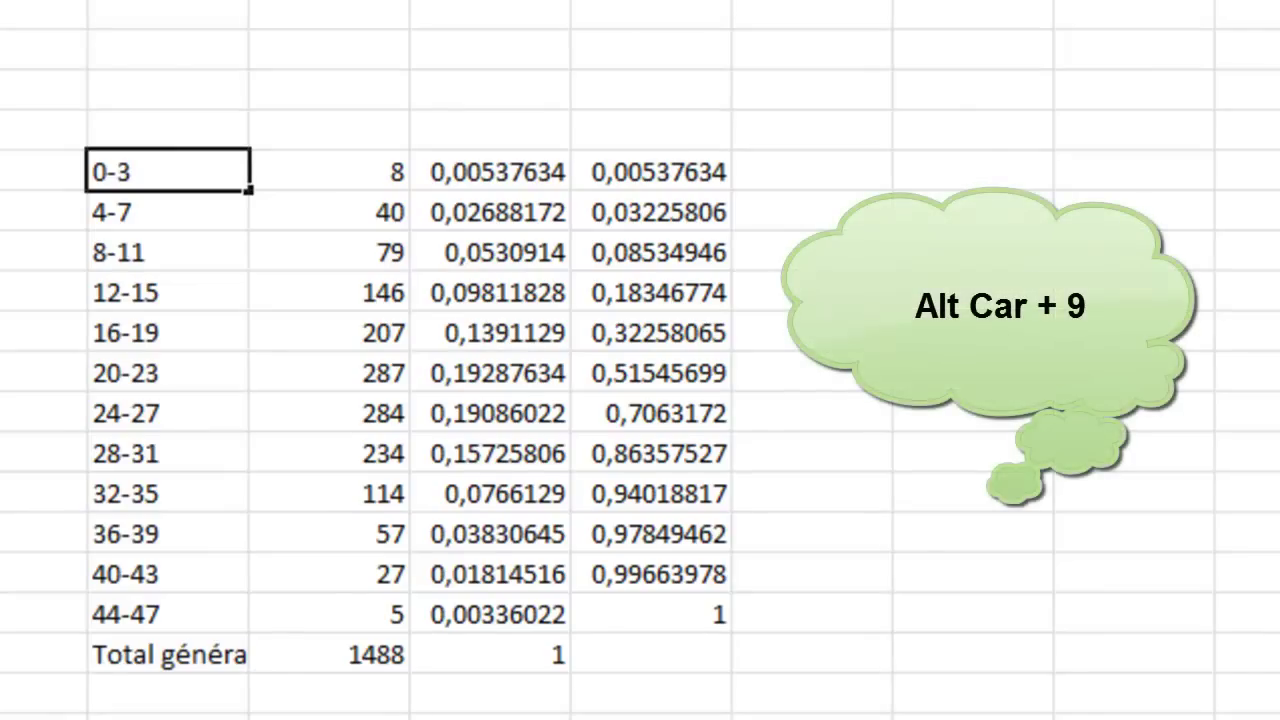
{"action": "type", "text": "[0;"}
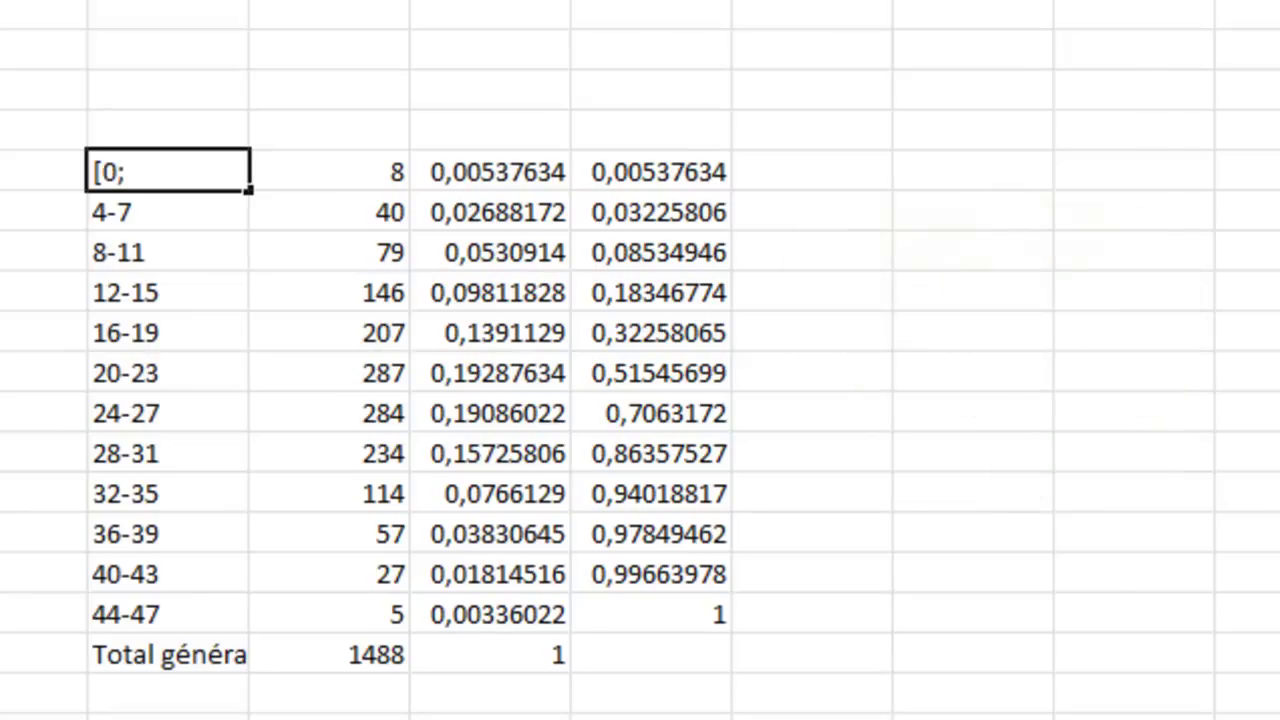
{"action": "type", "text": "4["}
{"action": "key", "text": "Return"}
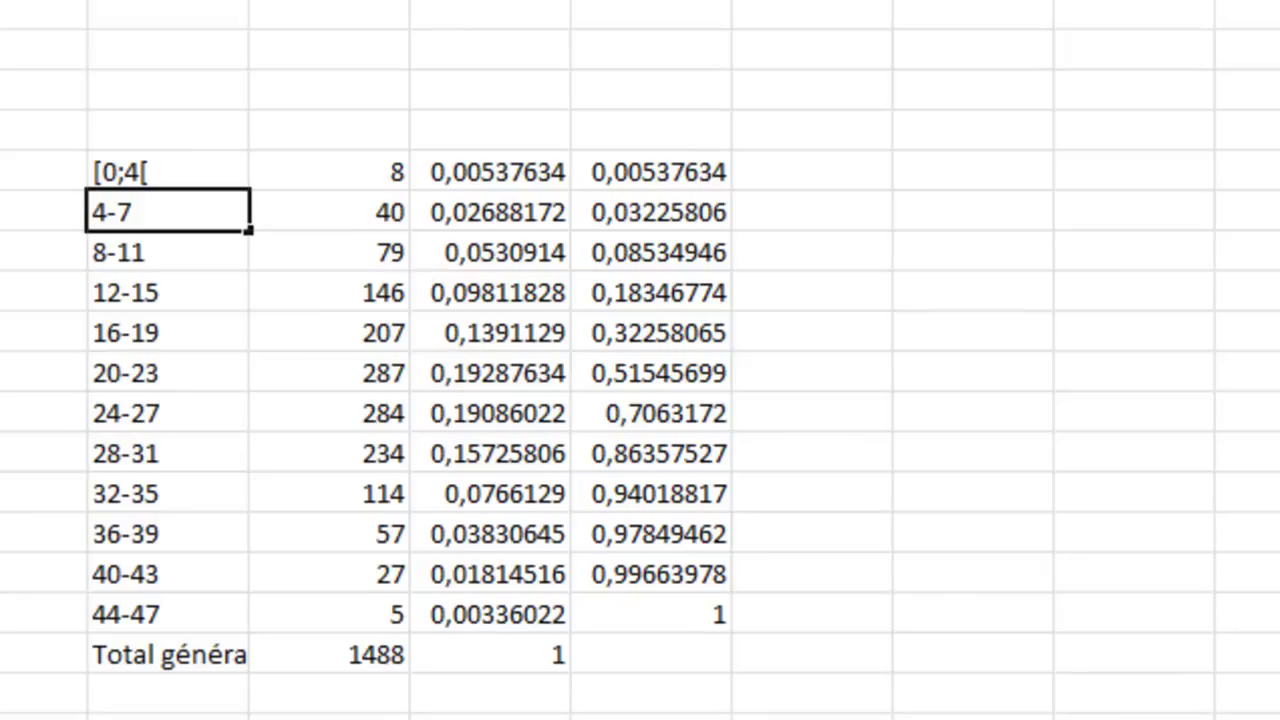
{"action": "type", "text": "[4;7"}
{"action": "key", "text": "BackSpace"}
{"action": "type", "text": "8["}
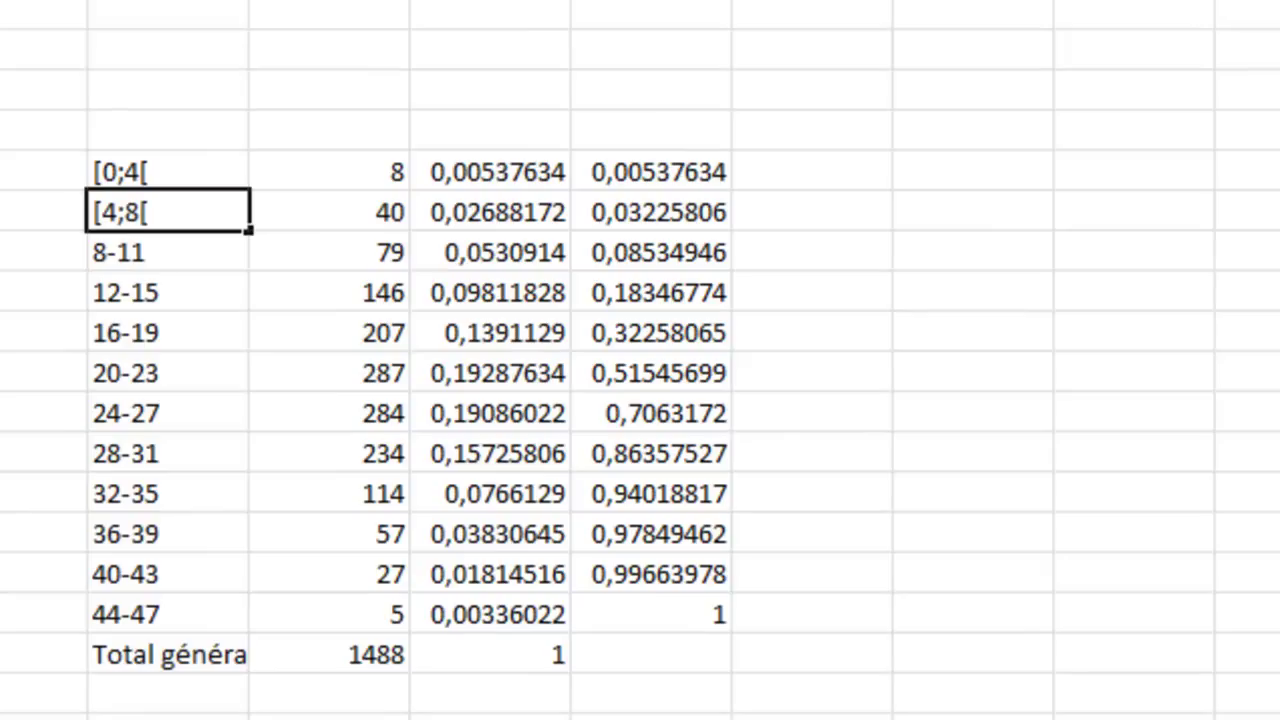
{"action": "key", "text": "Return"}
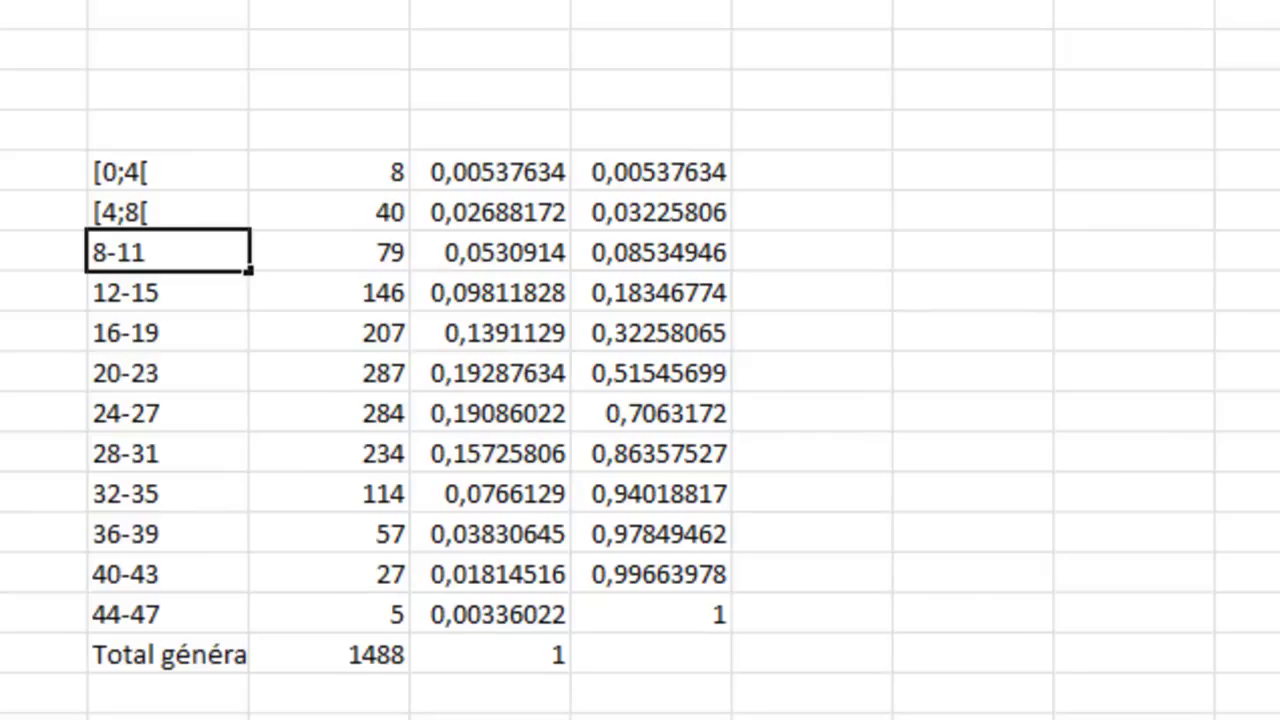
- Rewrite the third and fourth class labels, in cells I20 and I21, as [8;12[ and [12;16[
{"action": "type", "text": "[8;12["}
{"action": "key", "text": "Return"}
{"action": "type", "text": "["}
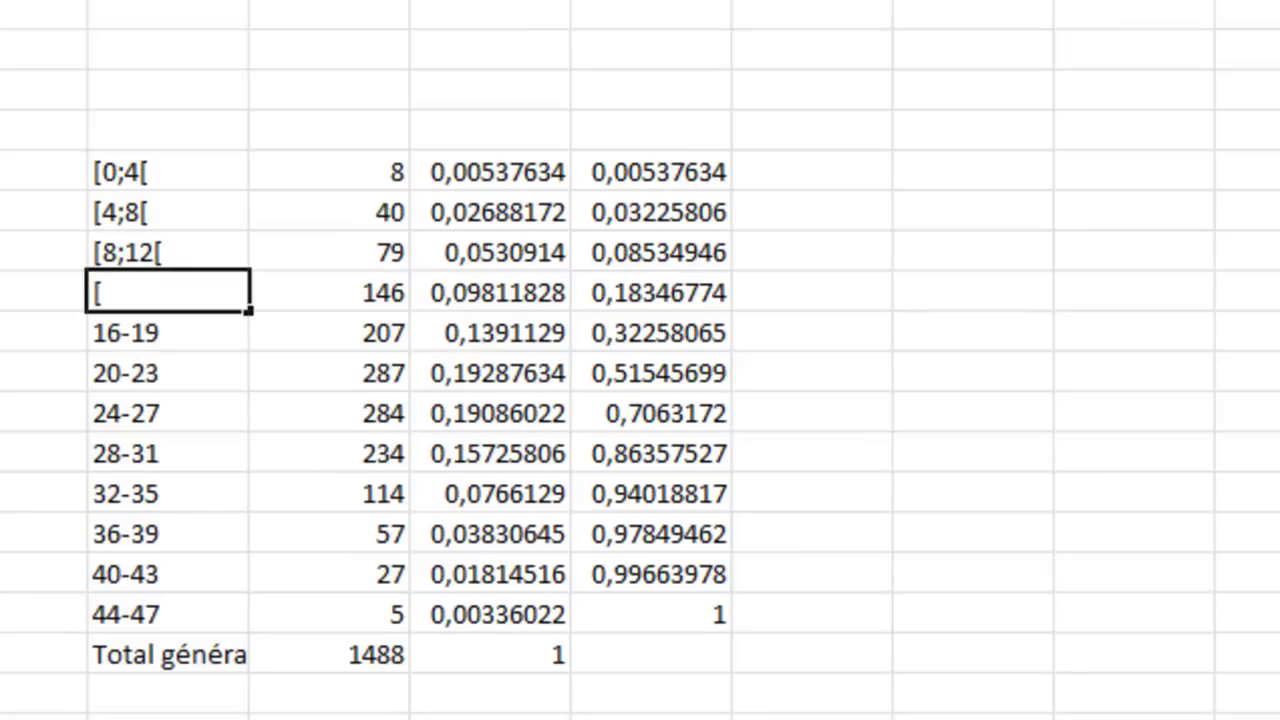
{"action": "type", "text": "12;16"}
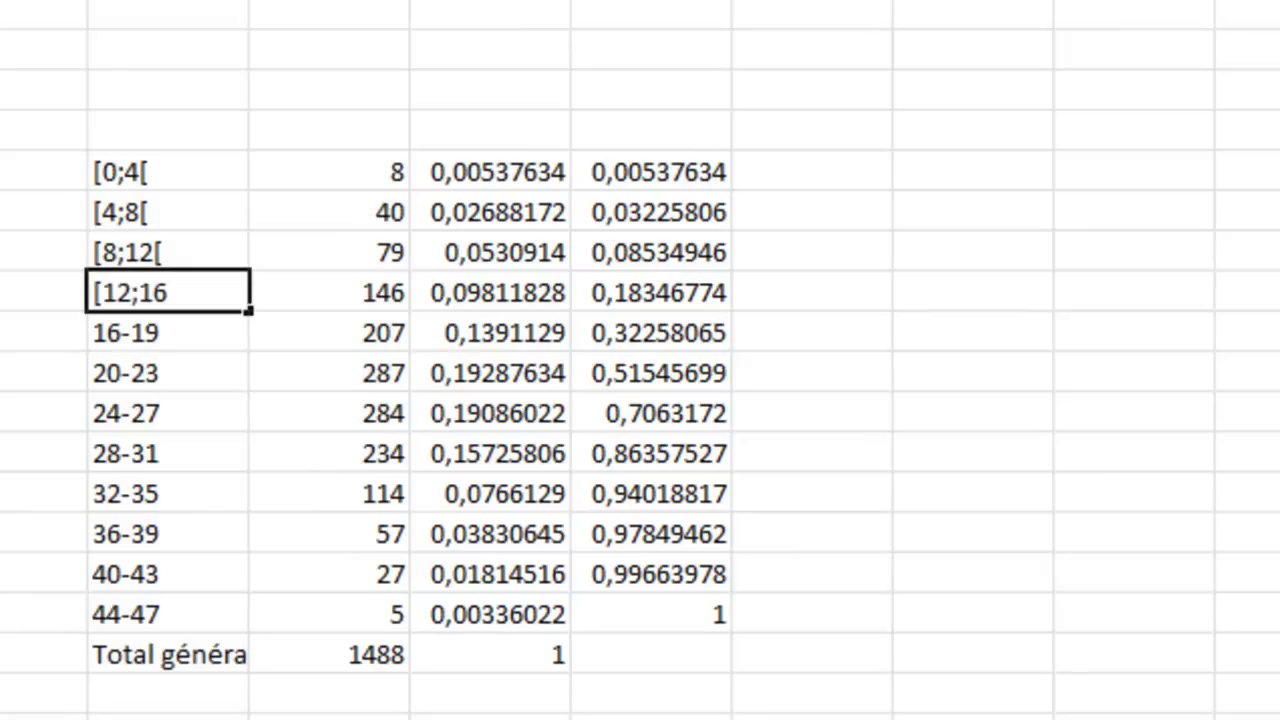
{"action": "type", "text": "["}
{"action": "key", "text": "Return"}
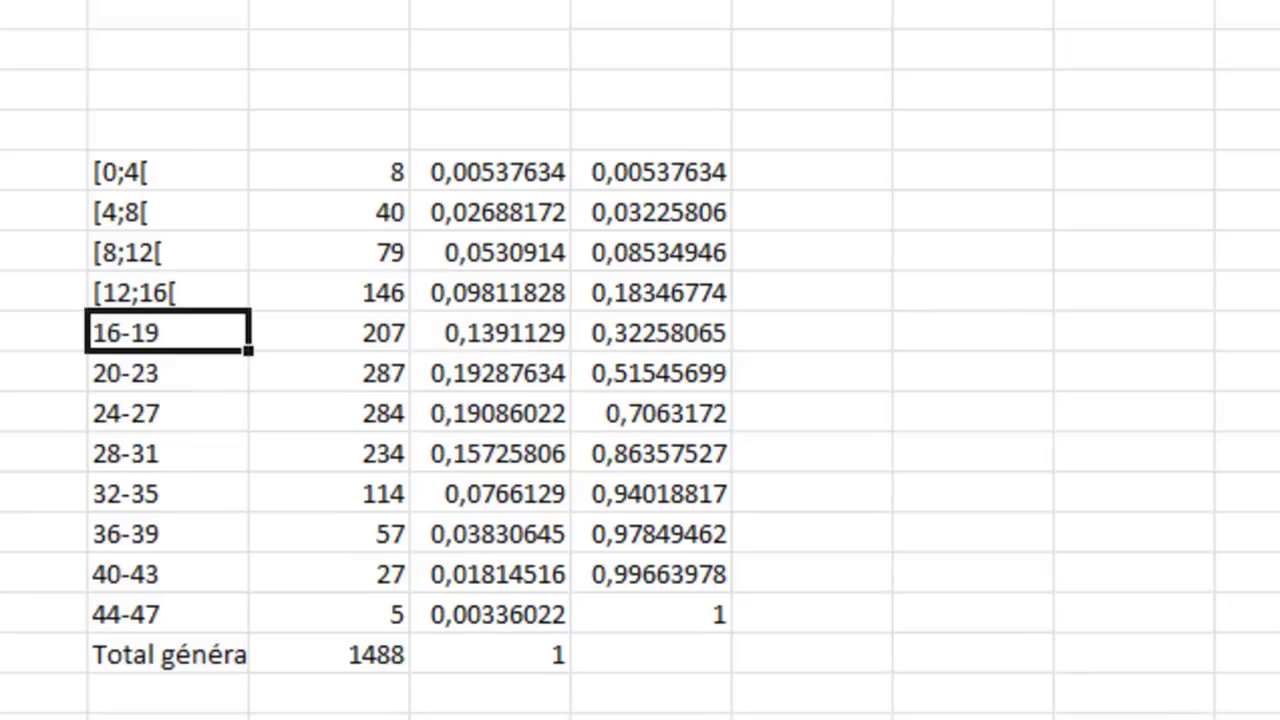
- Rewrite the fifth and sixth class labels, in cells I22 and I23, as [16;20[ and [20;24[
{"action": "type", "text": "[16;20"}
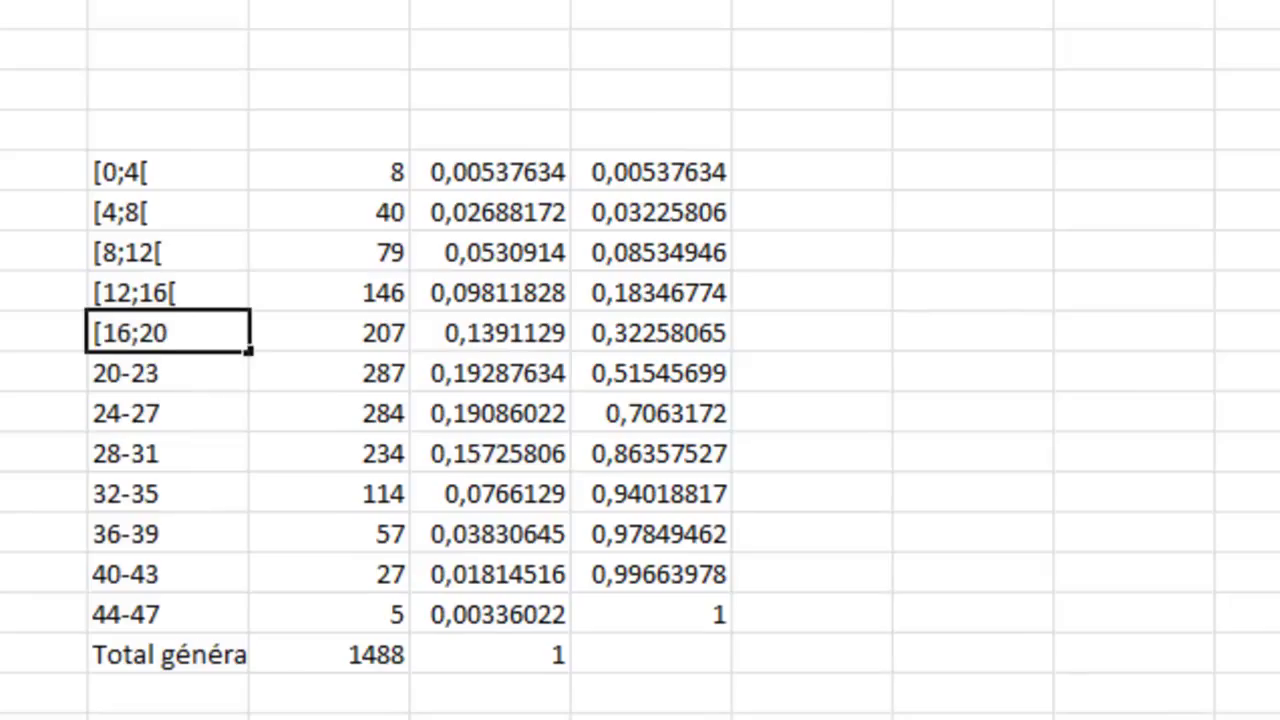
{"action": "type", "text": "["}
{"action": "key", "text": "Return"}
{"action": "type", "text": "[20;5"}
{"action": "key", "text": "BackSpace"}
{"action": "type", "text": "24["}
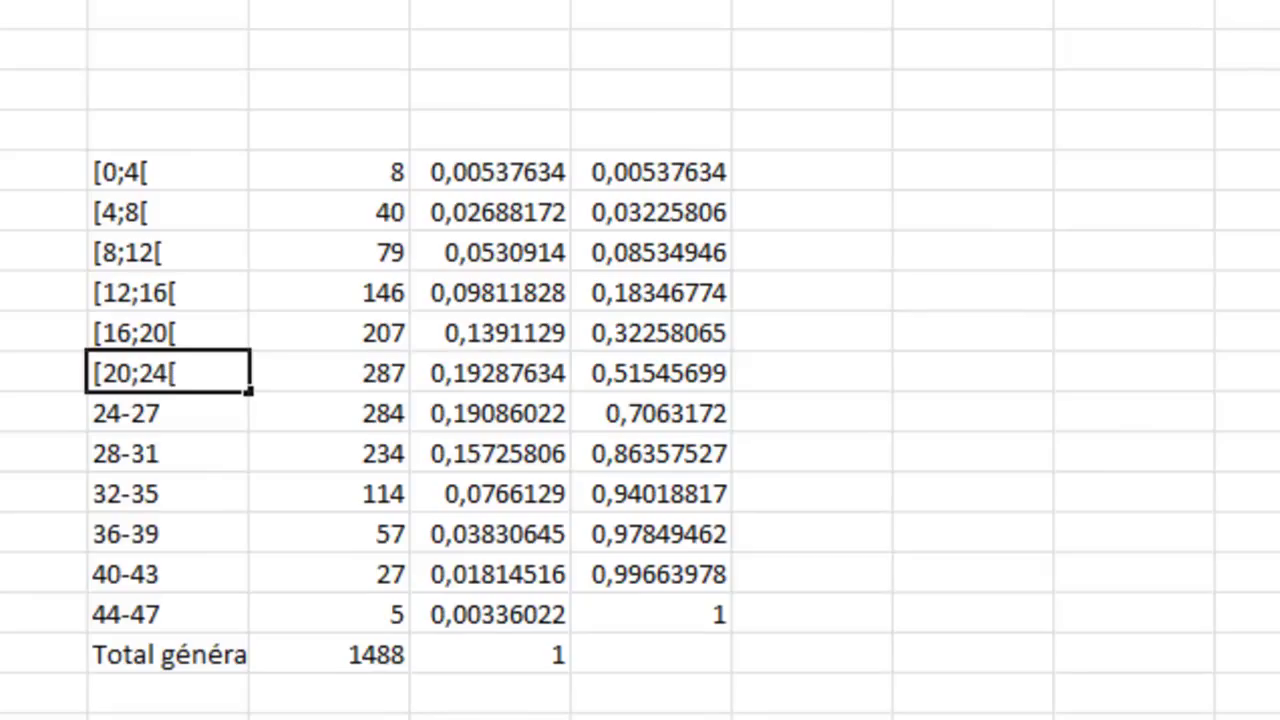
{"action": "key", "text": "Return"}
- Rewrite the class labels in cells I24, I25 and I26 as [24;28[, [28;32[ and [32;36[
{"action": "type", "text": "[24;28["}
{"action": "key", "text": "Return"}
{"action": "type", "text": "[2"}
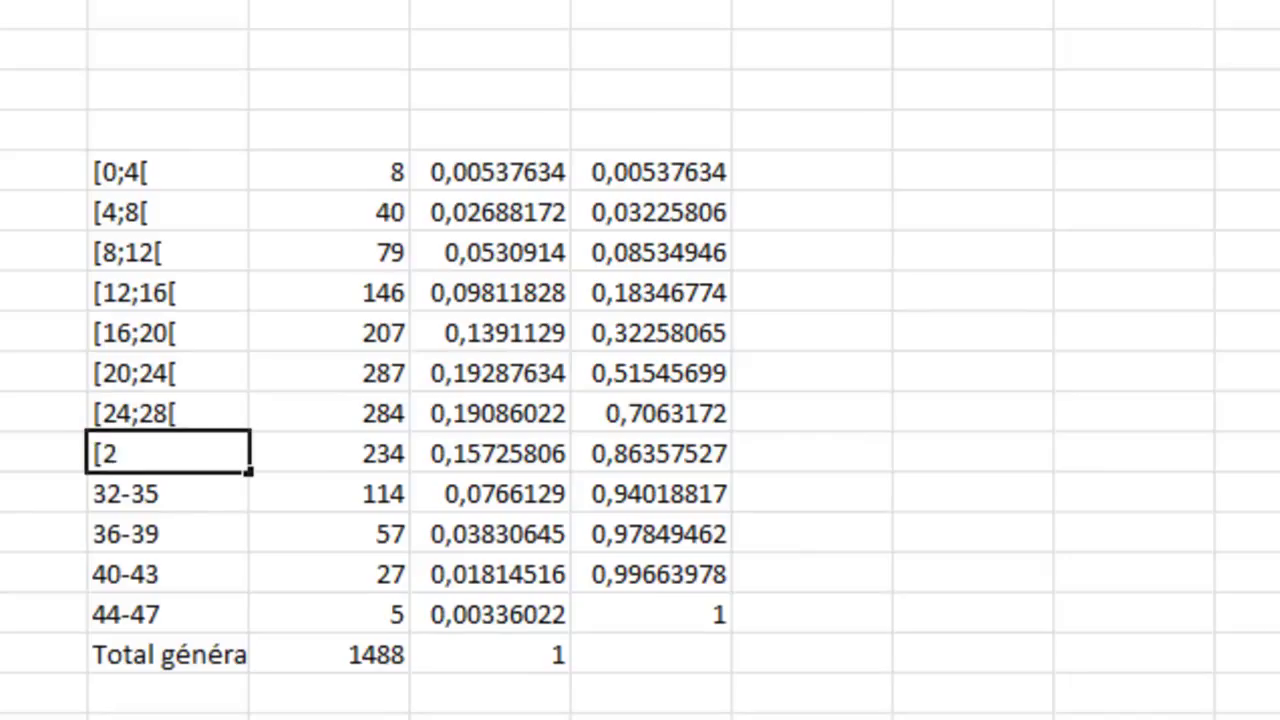
{"action": "type", "text": "8;32["}
{"action": "key", "text": "Return"}
{"action": "type", "text": "[32;36["}
{"action": "key", "text": "Return"}
- Rewrite the class labels in I27 to I29 as [36;40[, [40;44[ and [44;48[, and shorten the label in I30 to Total
{"action": "type", "text": "["}
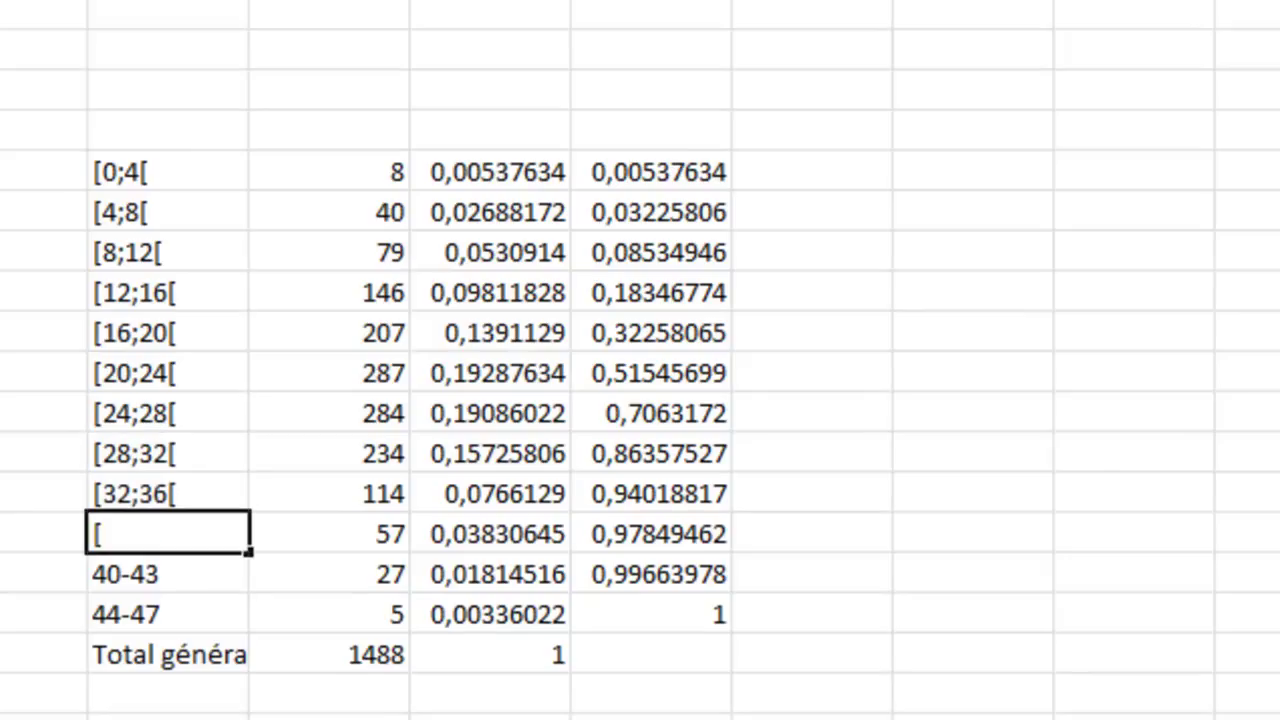
{"action": "type", "text": "36;40["}
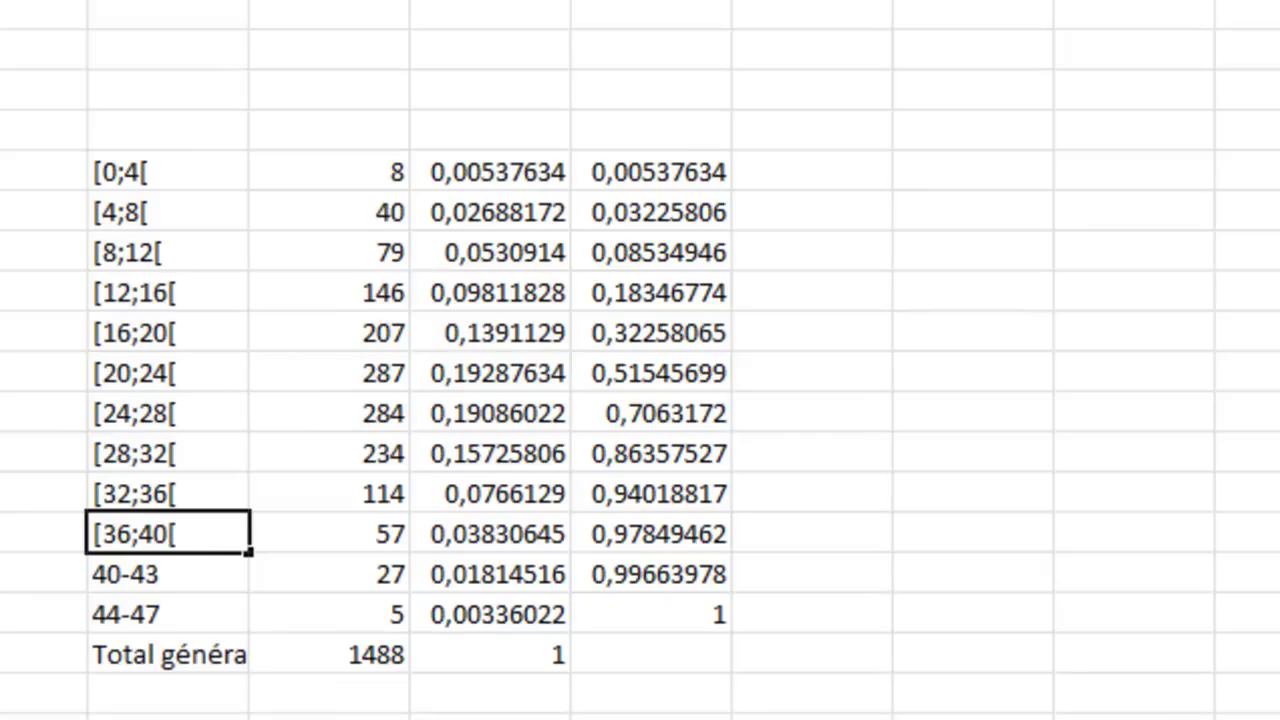
{"action": "key", "text": "Return"}
{"action": "type", "text": "[40;"}
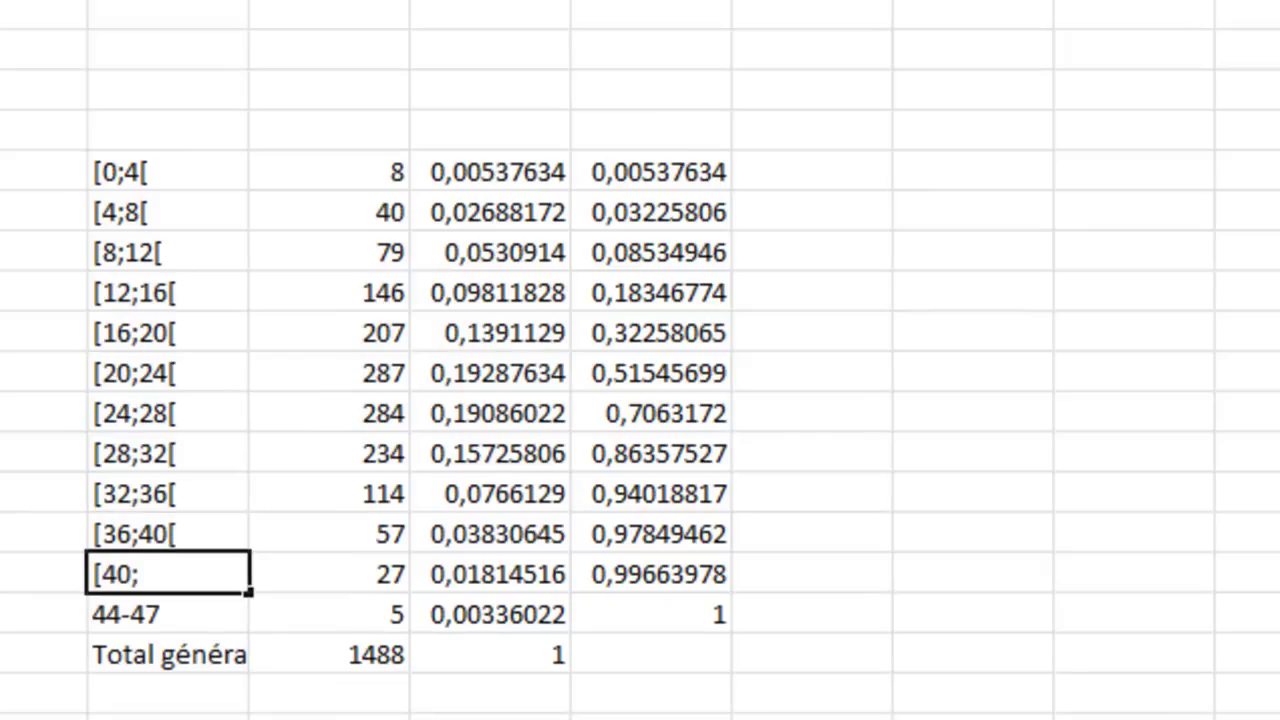
{"action": "type", "text": "44["}
{"action": "key", "text": "Return"}
{"action": "type", "text": "[44;48["}
{"action": "key", "text": "Return"}
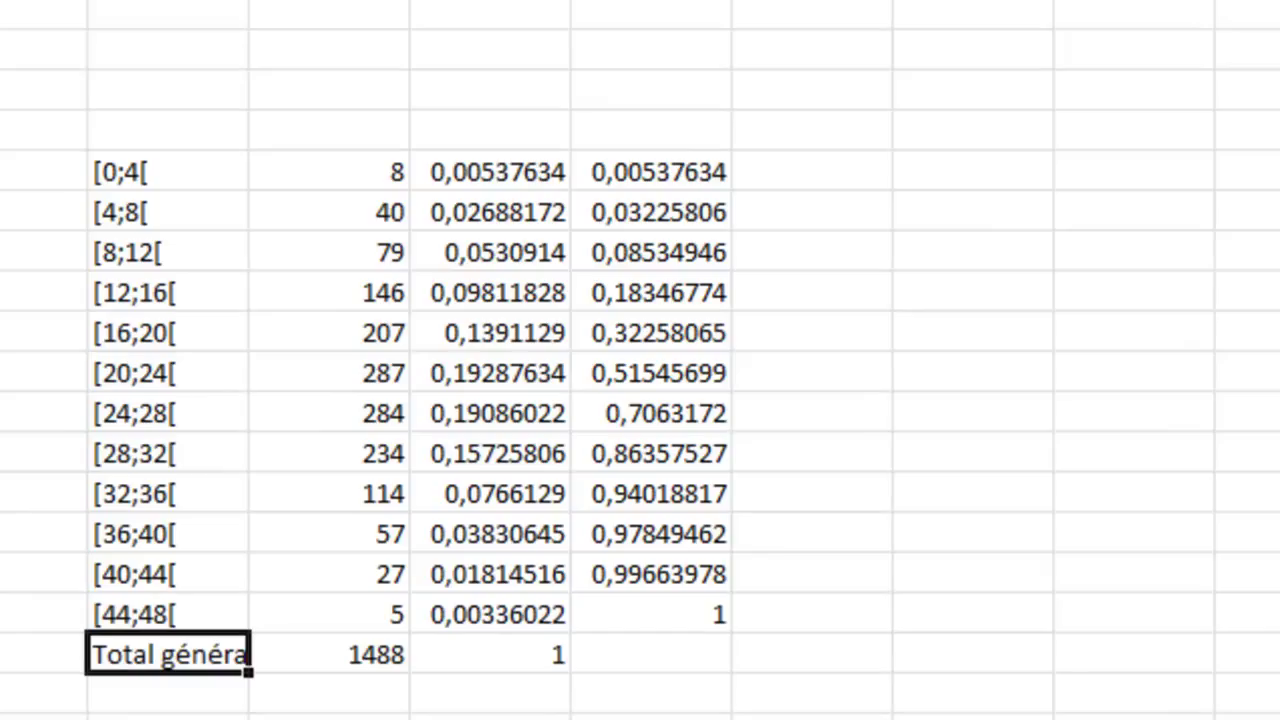
{"action": "type", "text": "Total"}
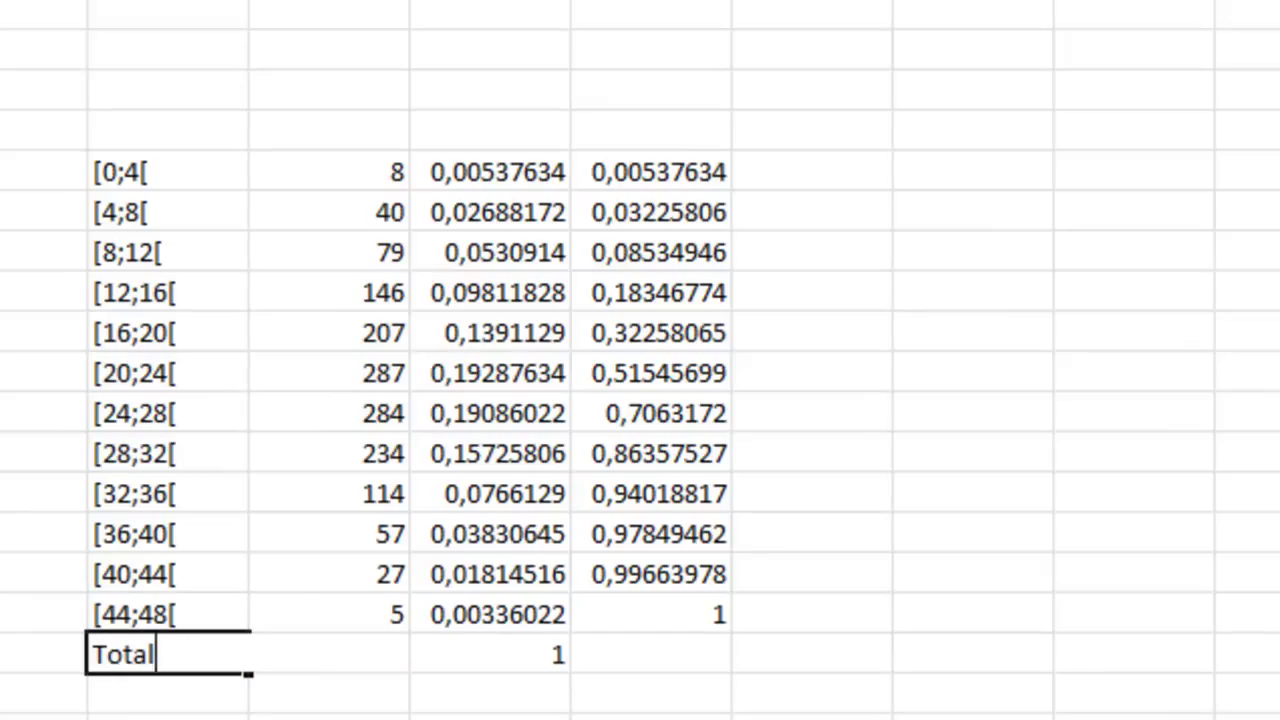
{"action": "key", "text": "Return"}
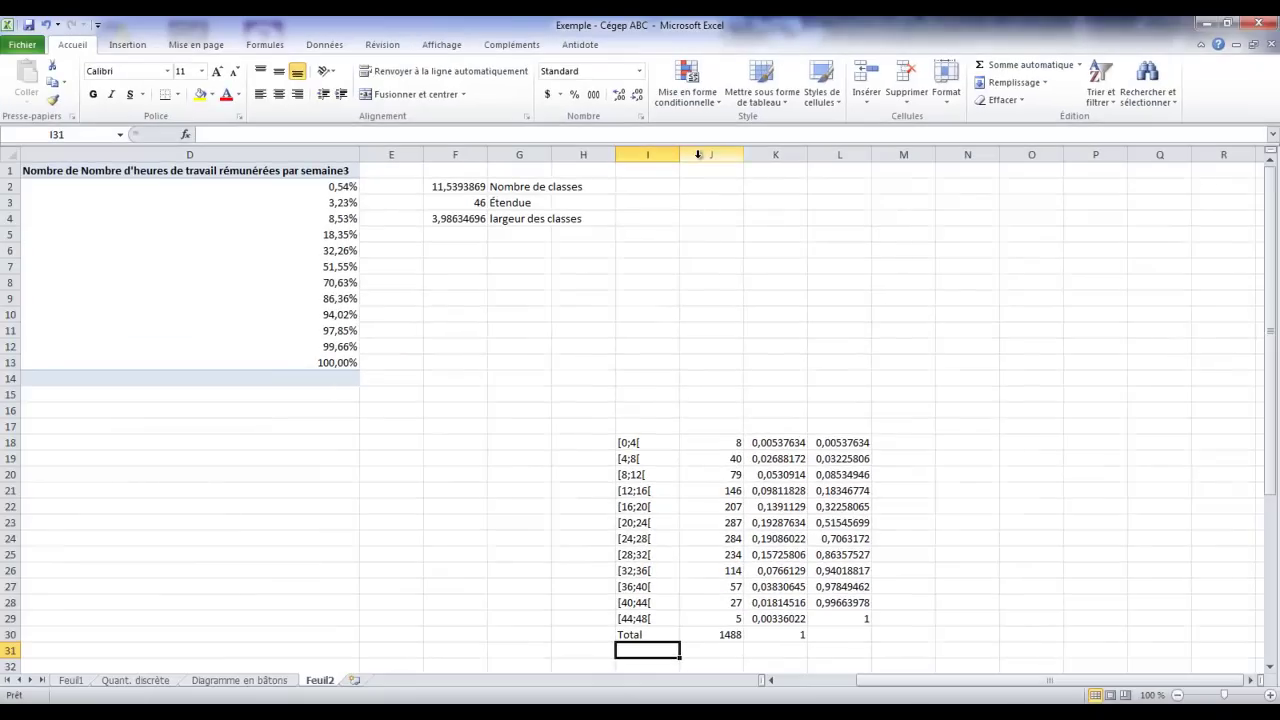
- Insert an empty column J between the class labels and the student counts
{"action": "left_click", "coordinate": [698, 154]}
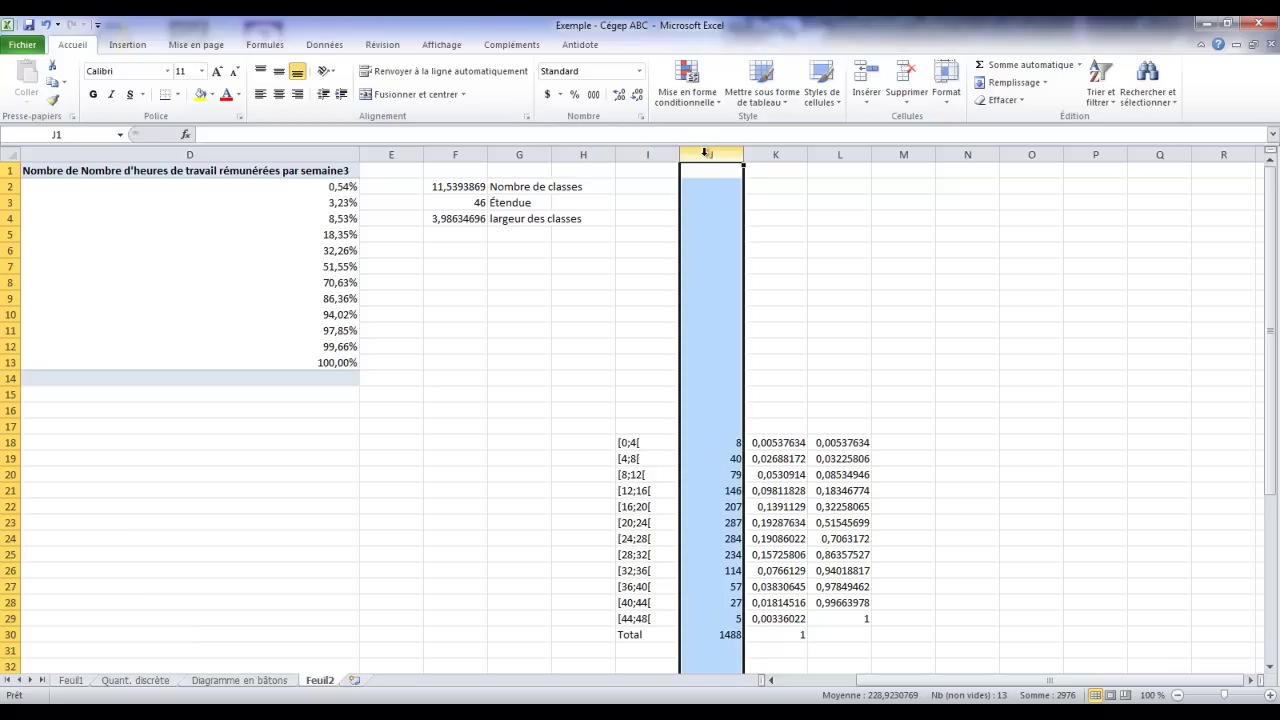
{"action": "right_click", "coordinate": [707, 158]}
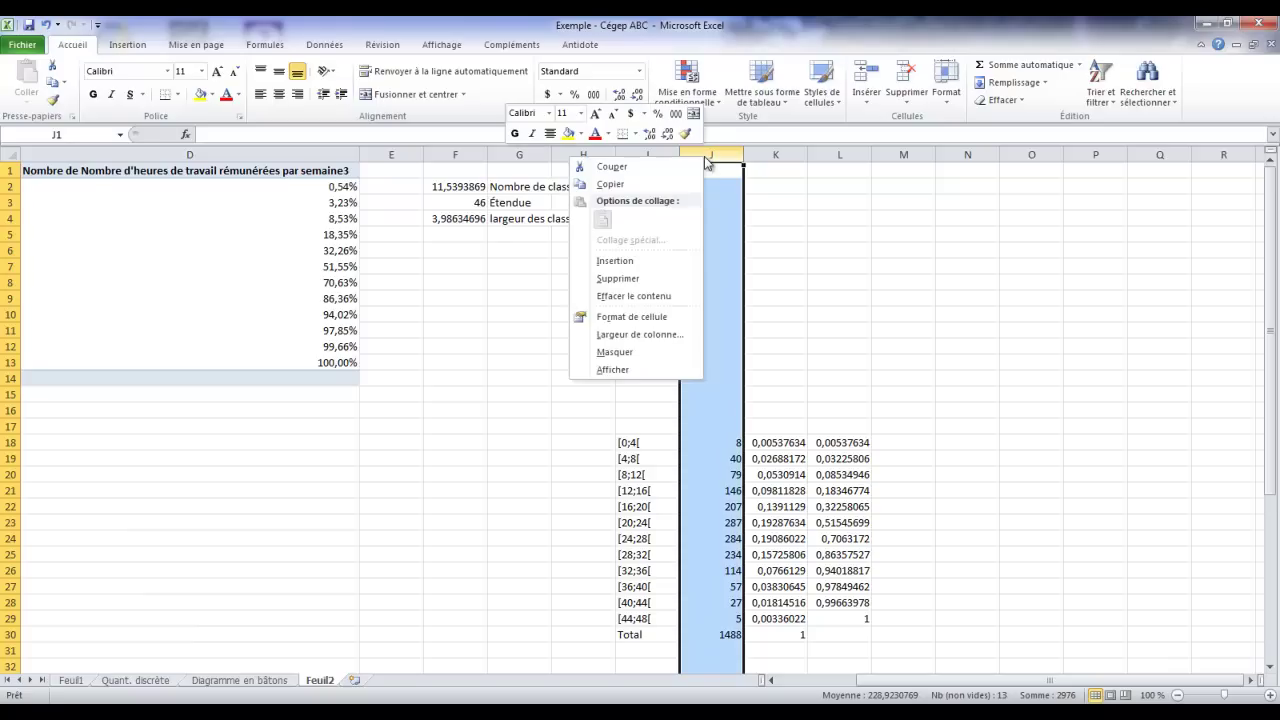
{"action": "left_click", "coordinate": [630, 261]}
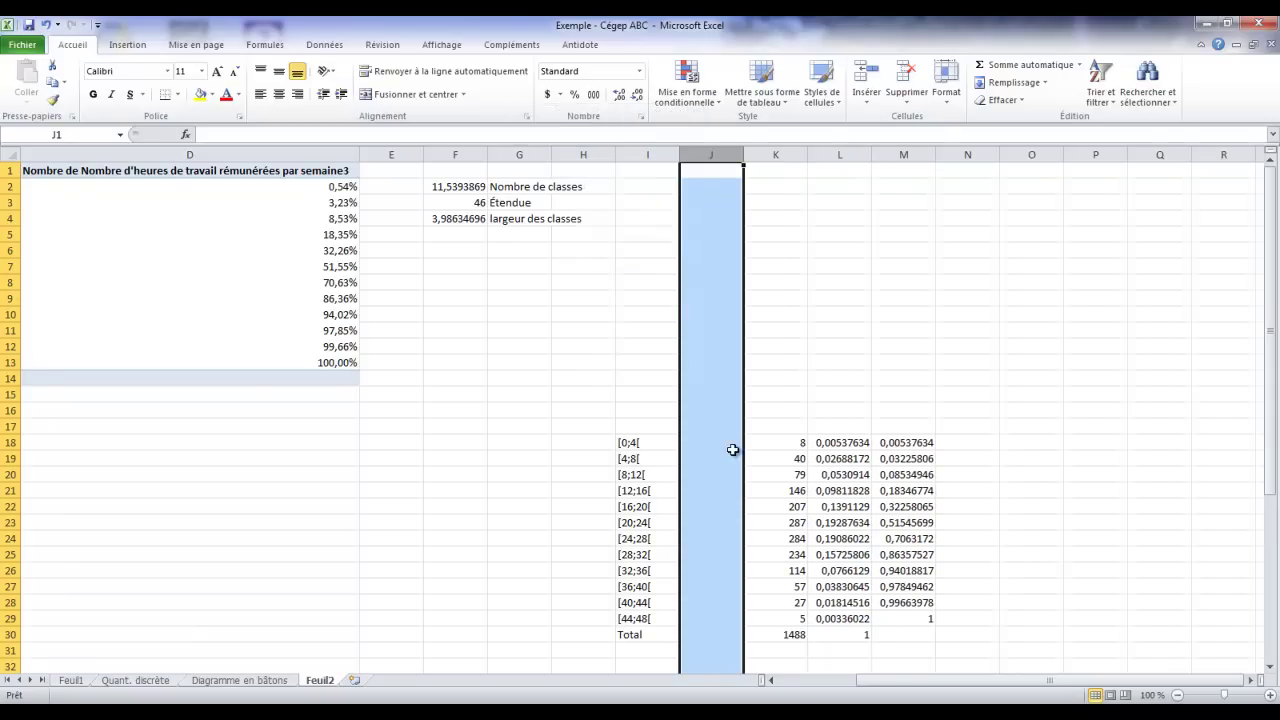
- Enter the class midpoints 2 and 6 in J18 and J19 and extend the series down to J29
{"action": "left_click", "coordinate": [706, 446]}
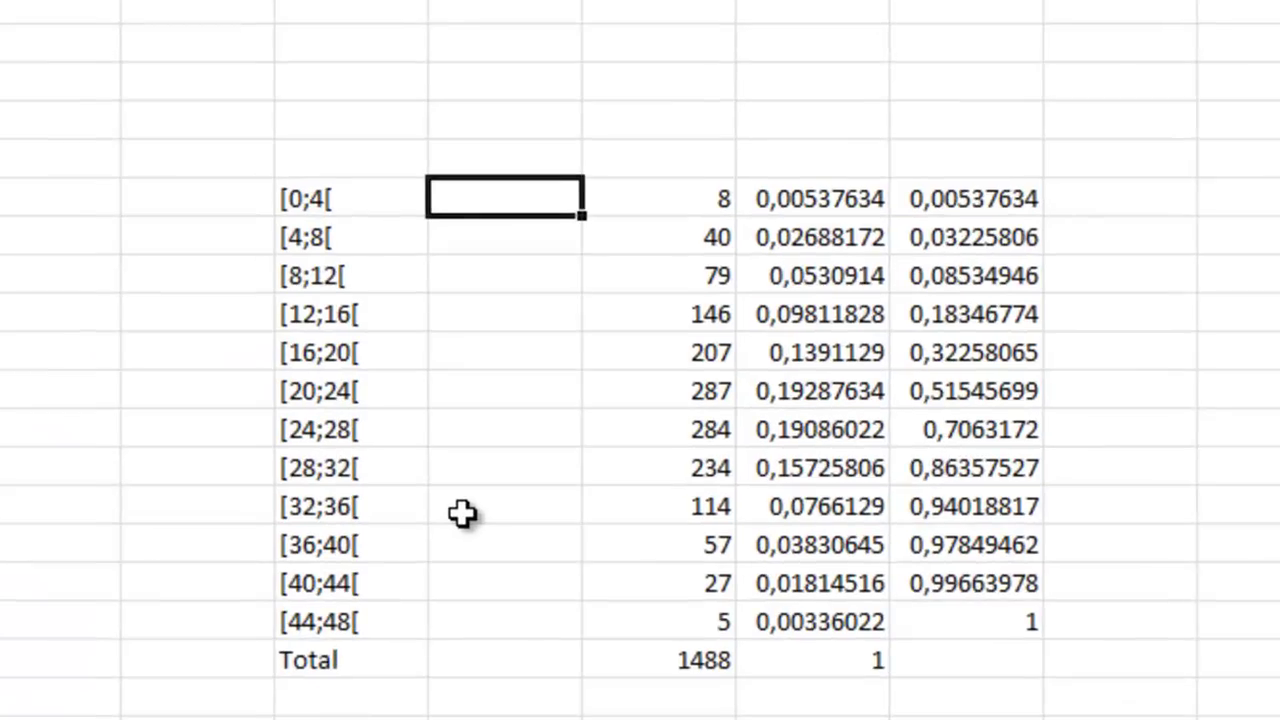
{"action": "type", "text": "2"}
{"action": "key", "text": "Return"}
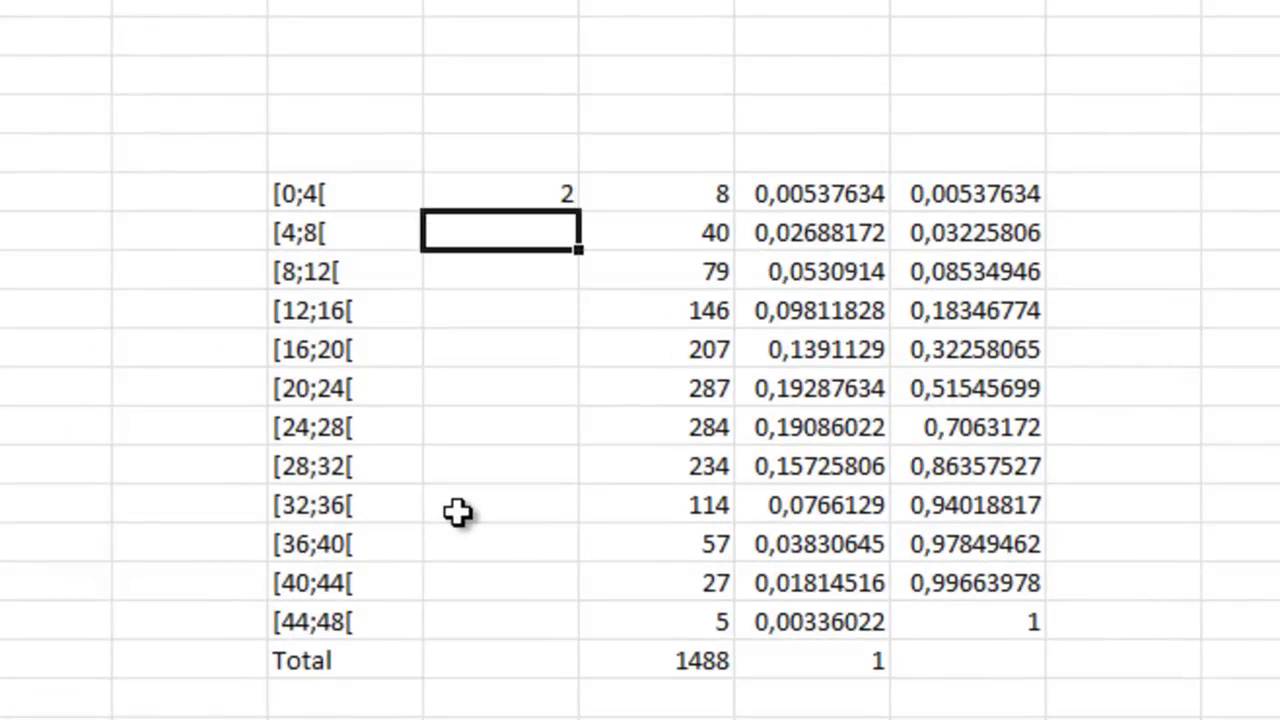
{"action": "type", "text": "6"}
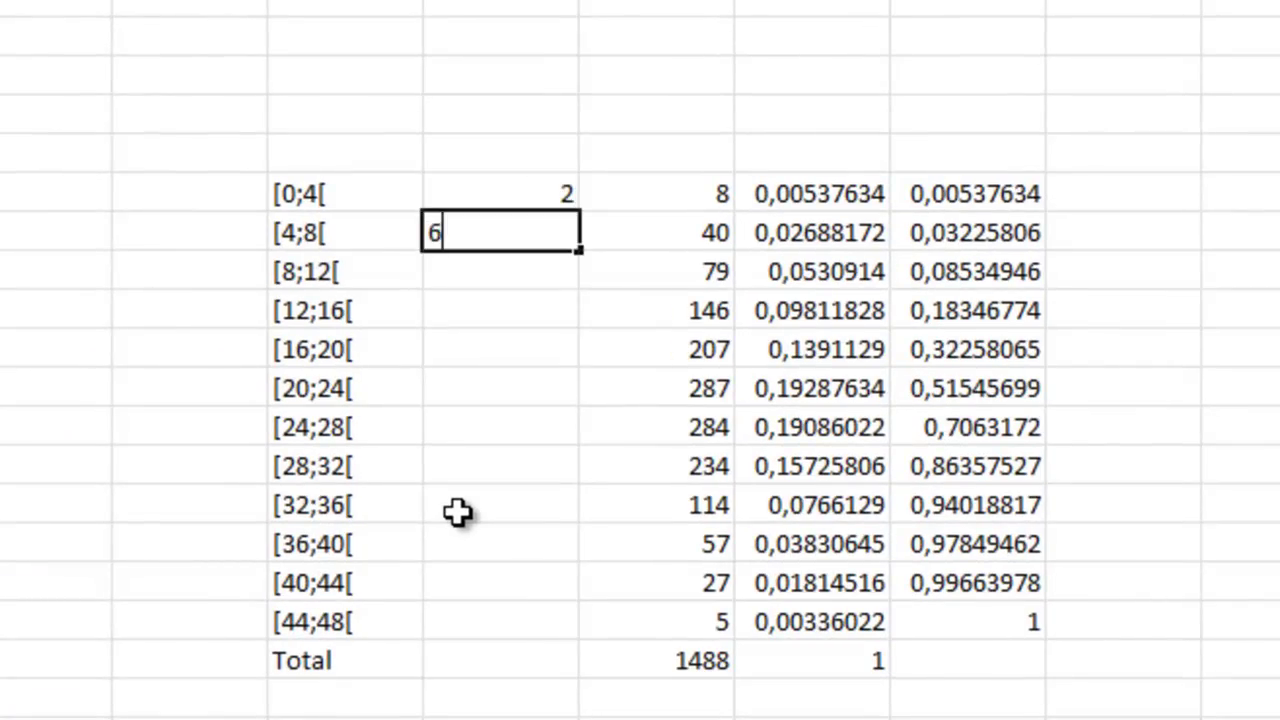
{"action": "left_click", "coordinate": [453, 466]}
{"action": "left_click", "coordinate": [510, 194]}
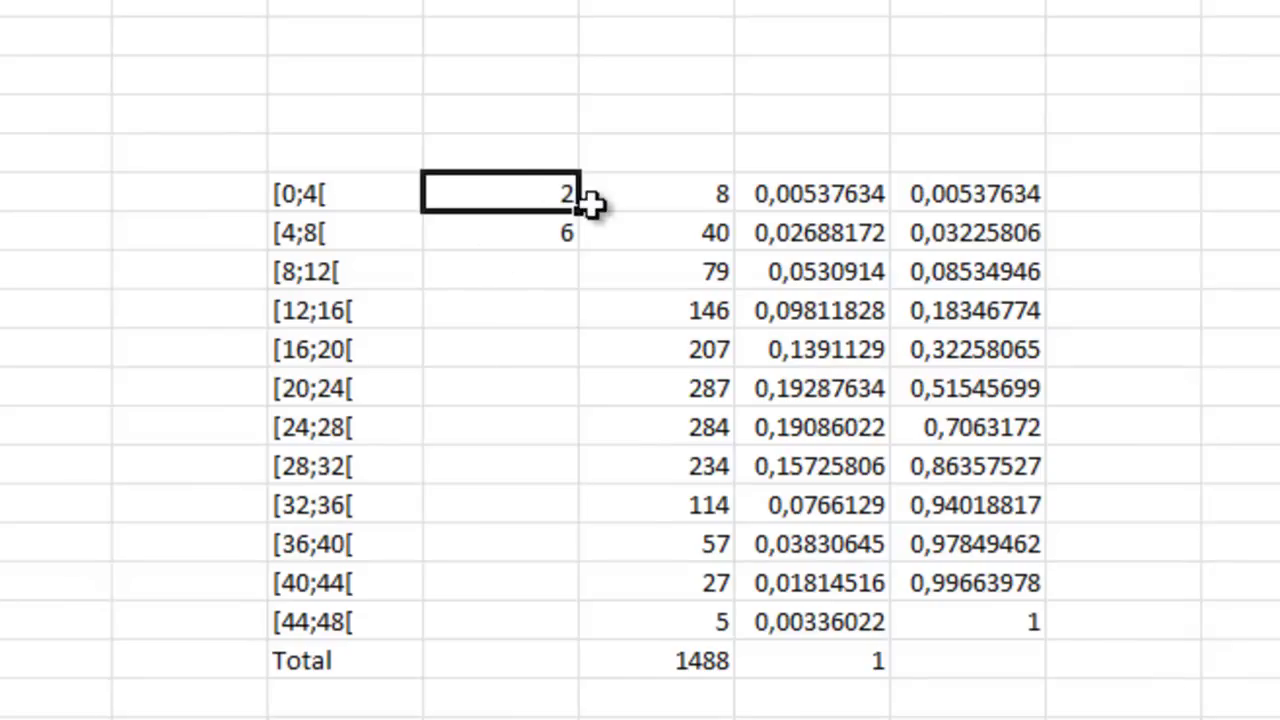
{"action": "left_click_drag", "start_coordinate": [517, 206], "coordinate": [548, 650]}
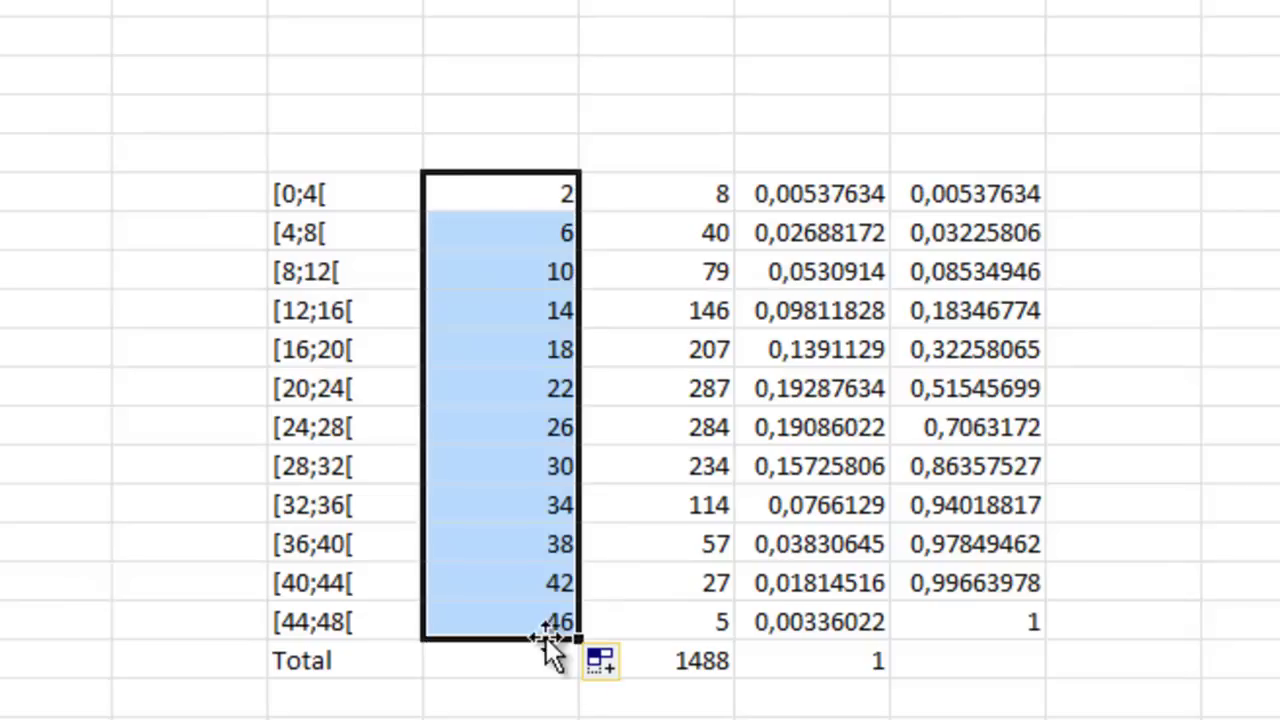
{"action": "left_click", "coordinate": [486, 697]}
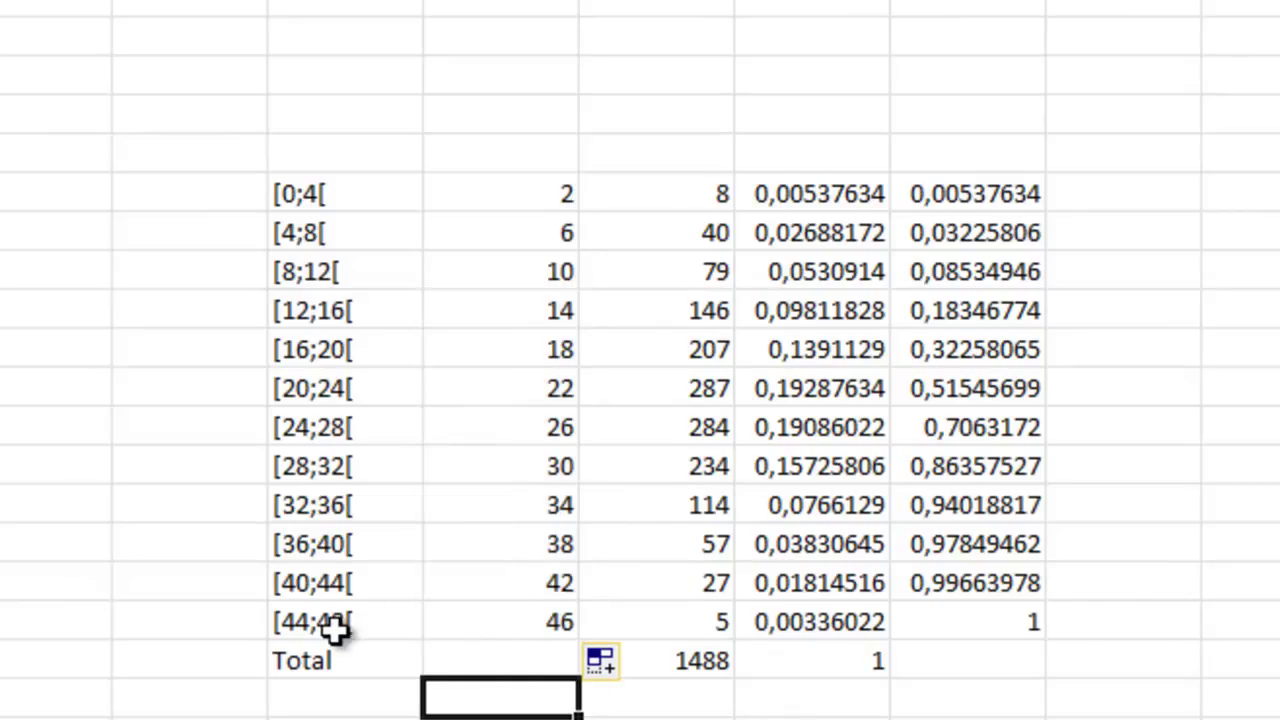
{"action": "left_click", "coordinate": [562, 632]}
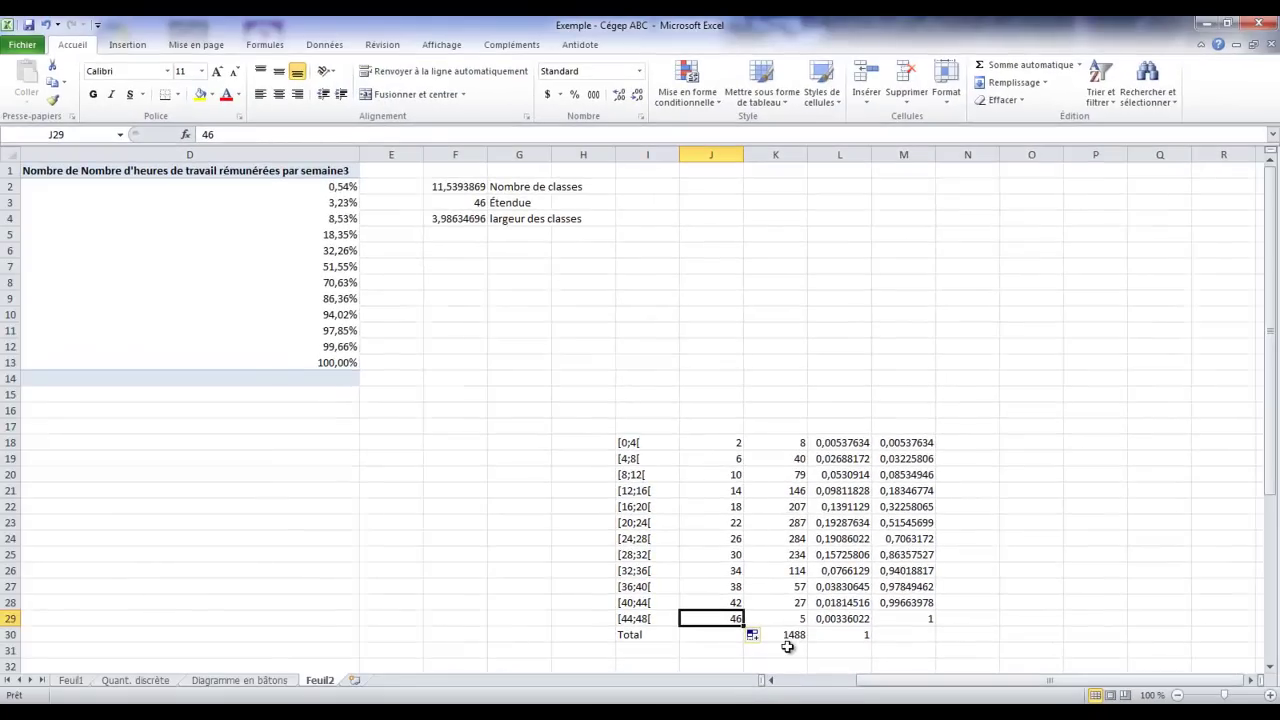
- Format the relative frequencies in L18:L30 as percentages with two decimal places
{"action": "left_click_drag", "start_coordinate": [848, 440], "coordinate": [852, 634]}
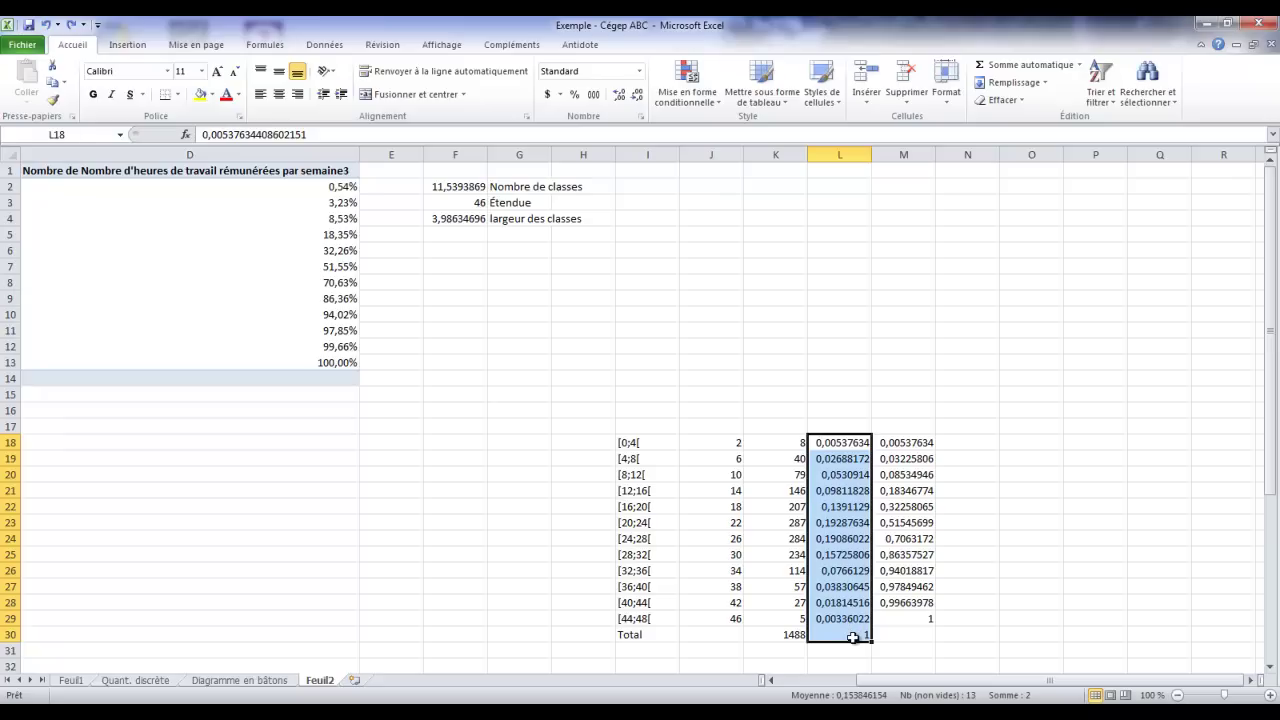
{"action": "left_click", "coordinate": [579, 97]}
{"action": "left_click", "coordinate": [618, 95]}
{"action": "left_click", "coordinate": [618, 95]}
- Format the cumulative frequencies in M18:M29 as percentages with two decimal places
{"action": "left_click_drag", "start_coordinate": [916, 442], "coordinate": [916, 614]}
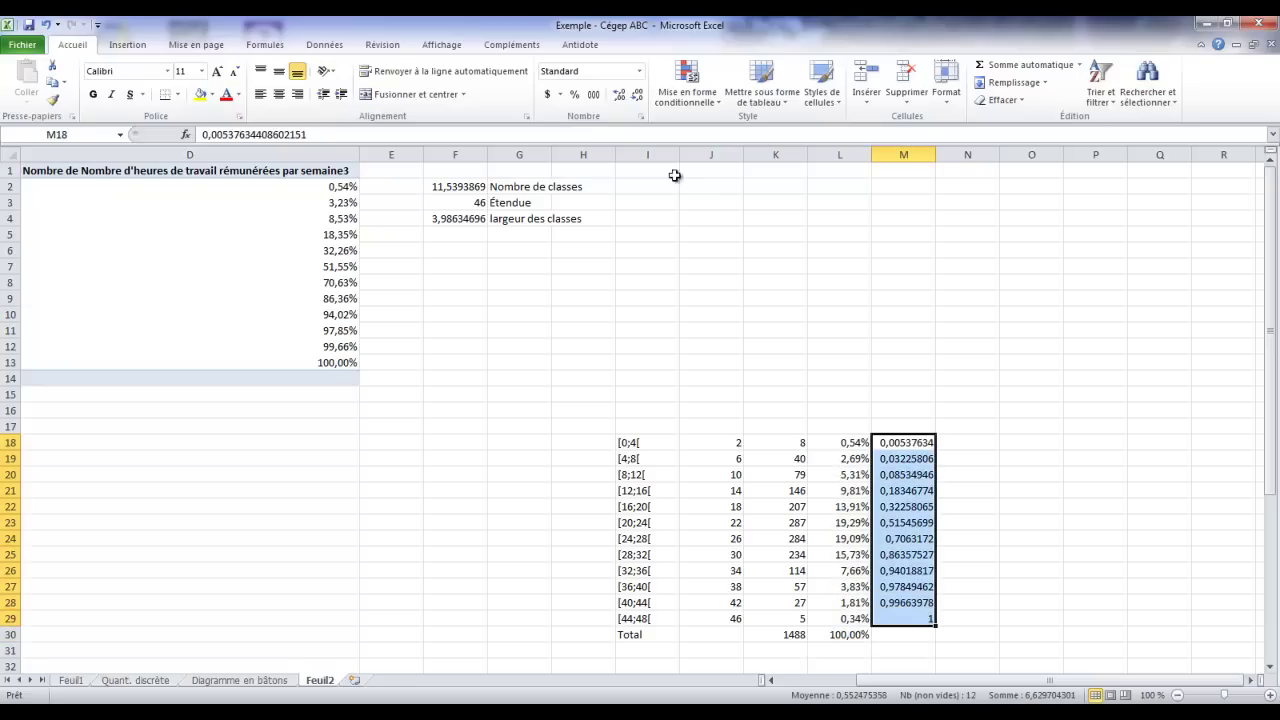
{"action": "left_click", "coordinate": [574, 94]}
{"action": "left_click", "coordinate": [618, 95]}
{"action": "left_click", "coordinate": [618, 95]}
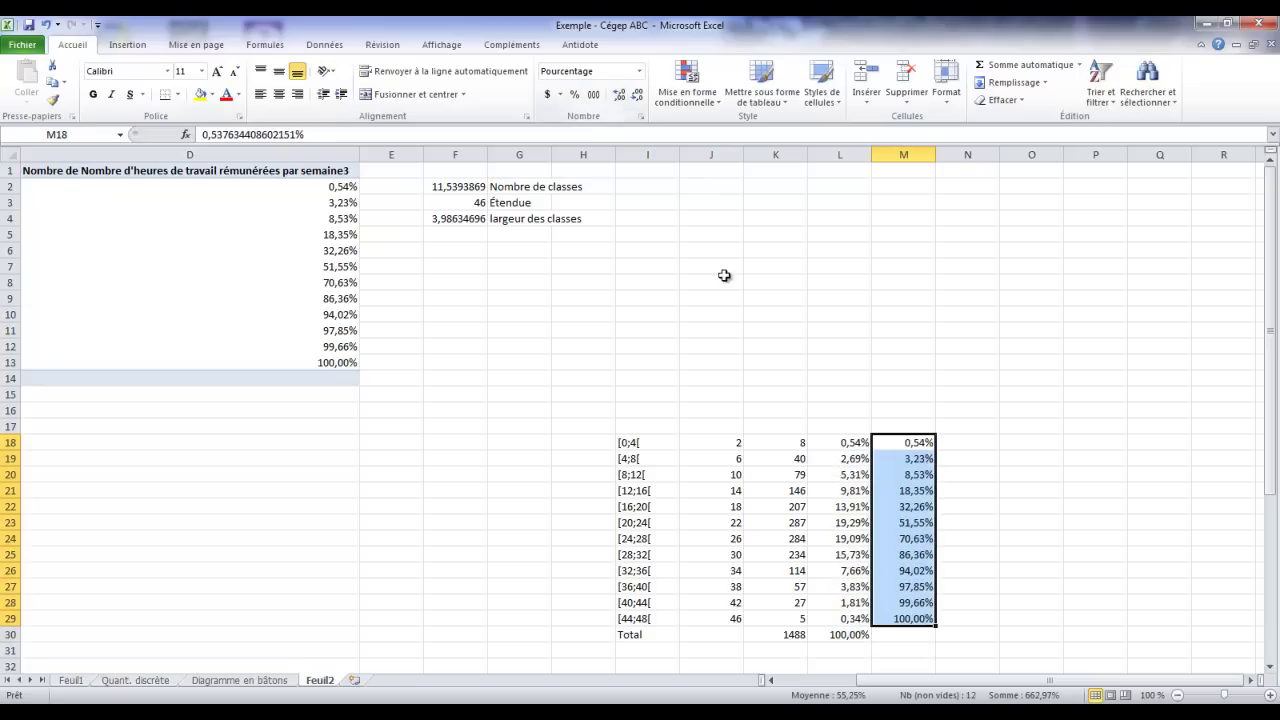
{"action": "left_click", "coordinate": [813, 380]}
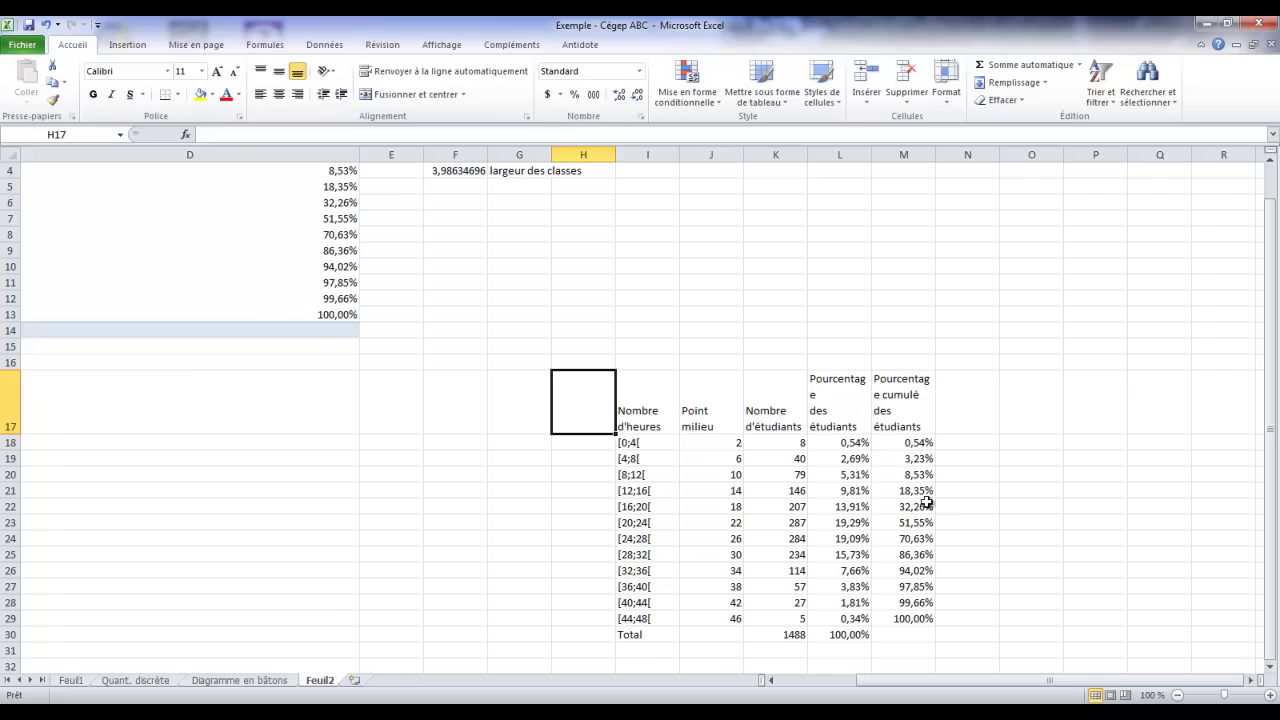
- Apply the Titre 2 cell style to the header row I17:M17
{"action": "left_click_drag", "start_coordinate": [651, 414], "coordinate": [903, 415]}
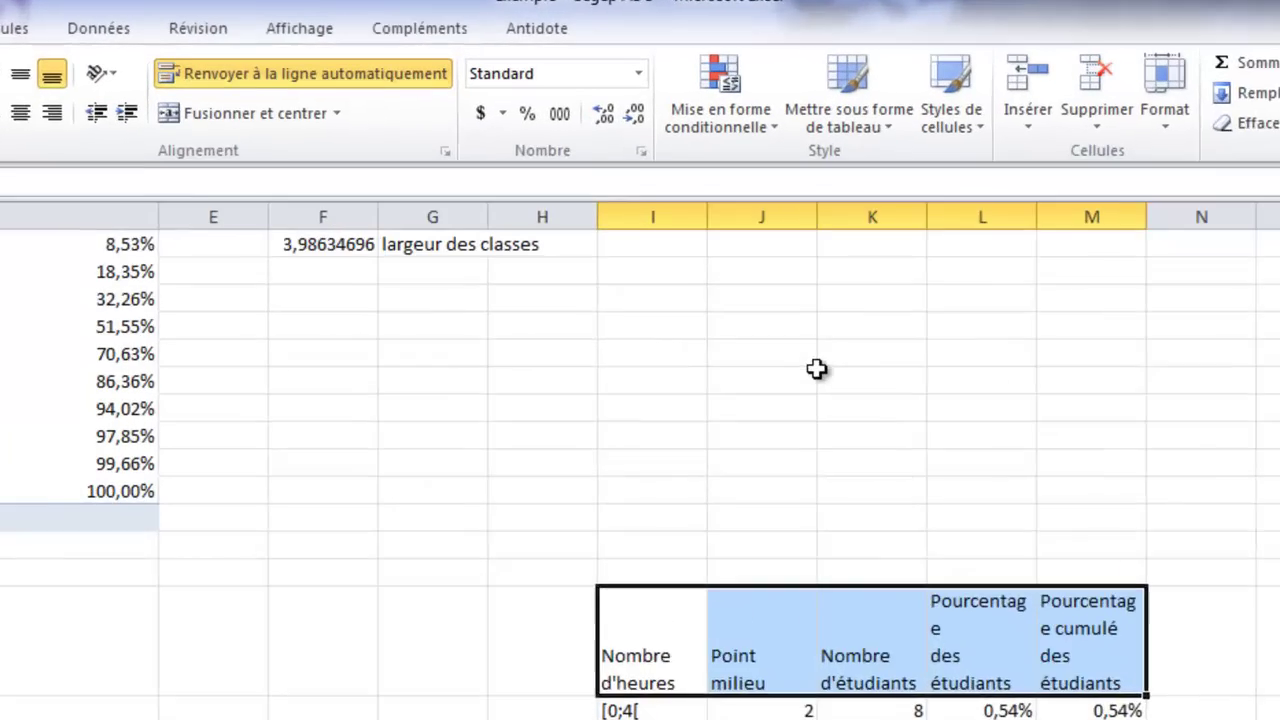
{"action": "left_click", "coordinate": [1028, 138]}
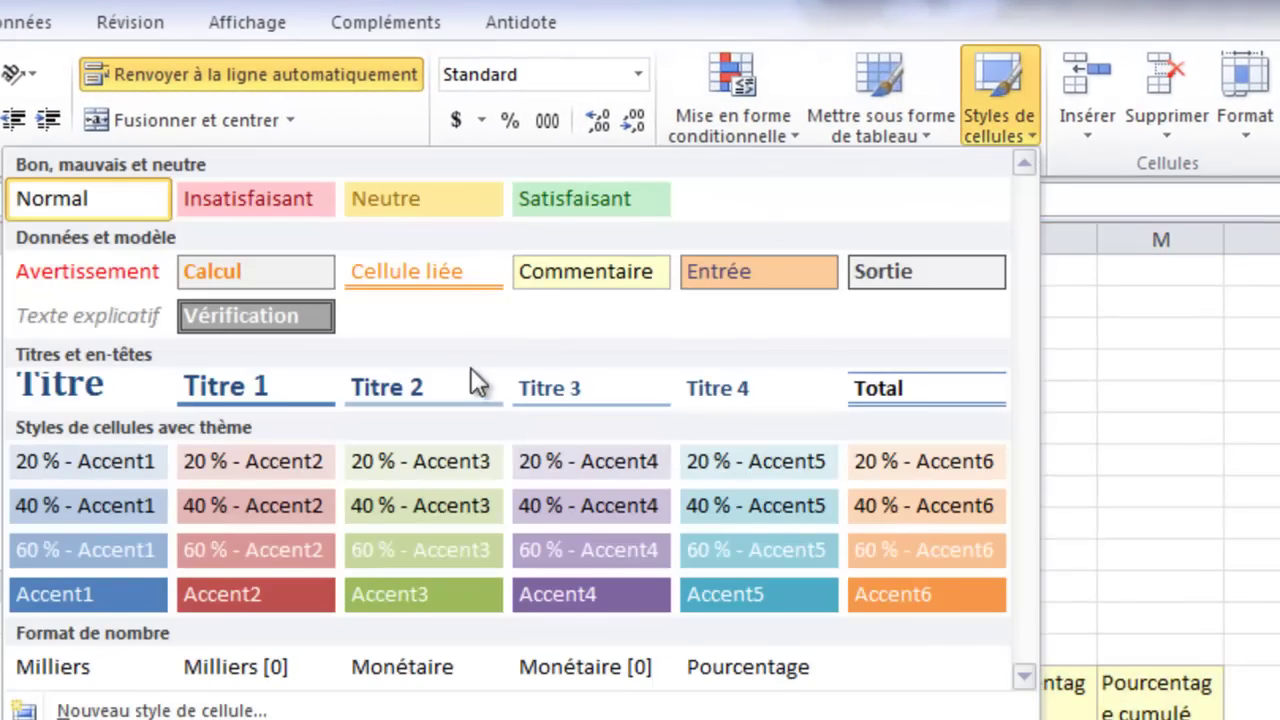
{"action": "left_click", "coordinate": [470, 388]}
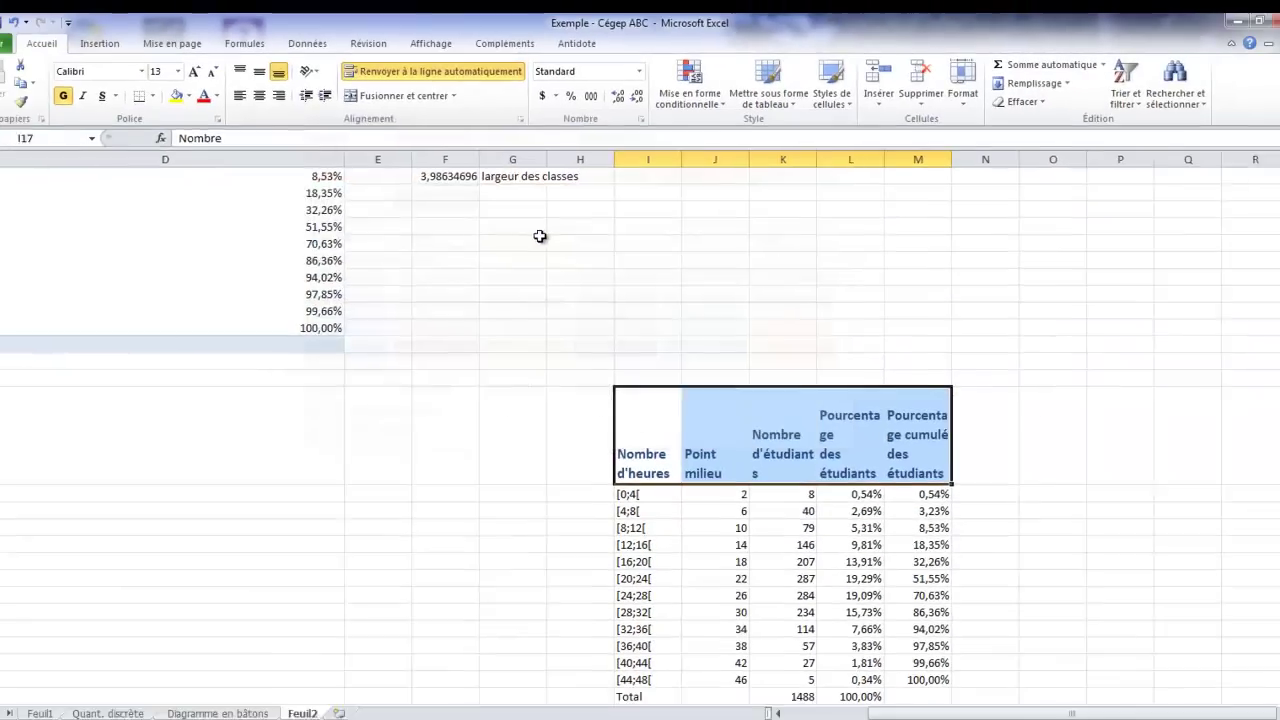
{"action": "left_click", "coordinate": [690, 344]}
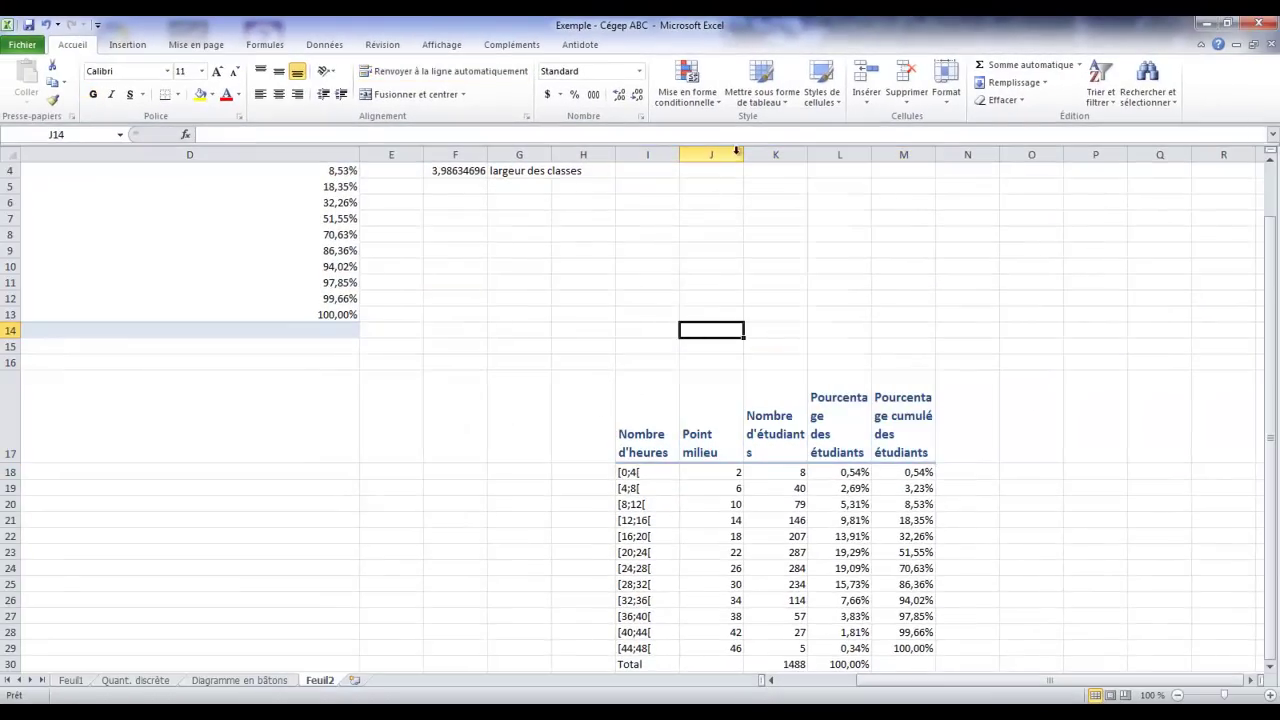
- Widen columns K to M so each header fits on two lines, and center the table I17:M30 horizontally and vertically
{"action": "left_click_drag", "start_coordinate": [808, 148], "coordinate": [1046, 157]}
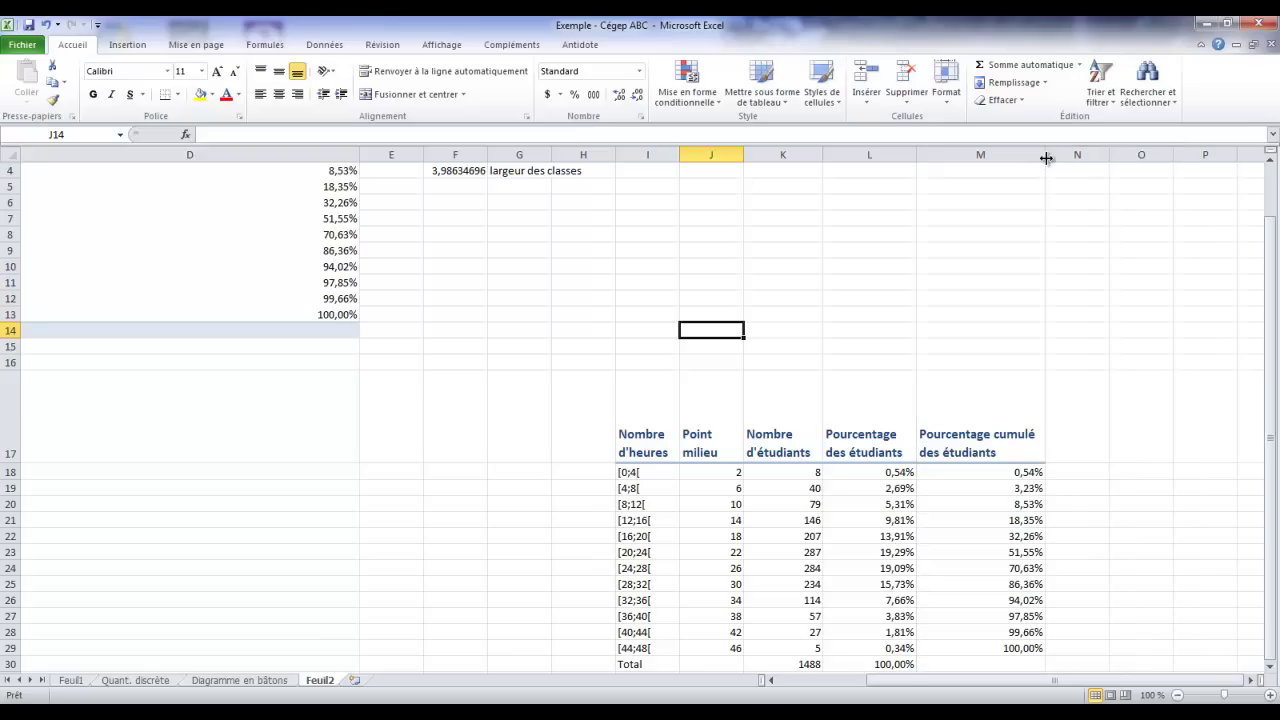
{"action": "scroll", "coordinate": [781, 502], "scroll_direction": "down", "scroll_amount": 1}
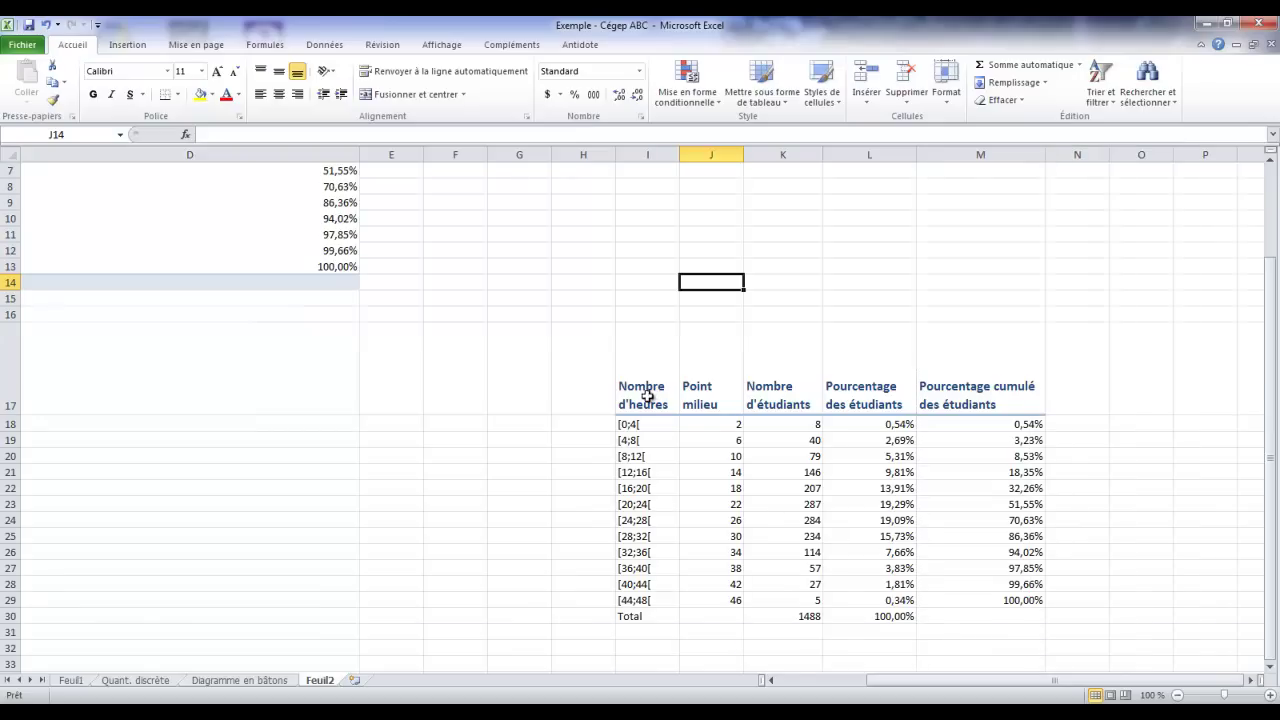
{"action": "left_click_drag", "start_coordinate": [650, 396], "coordinate": [980, 616]}
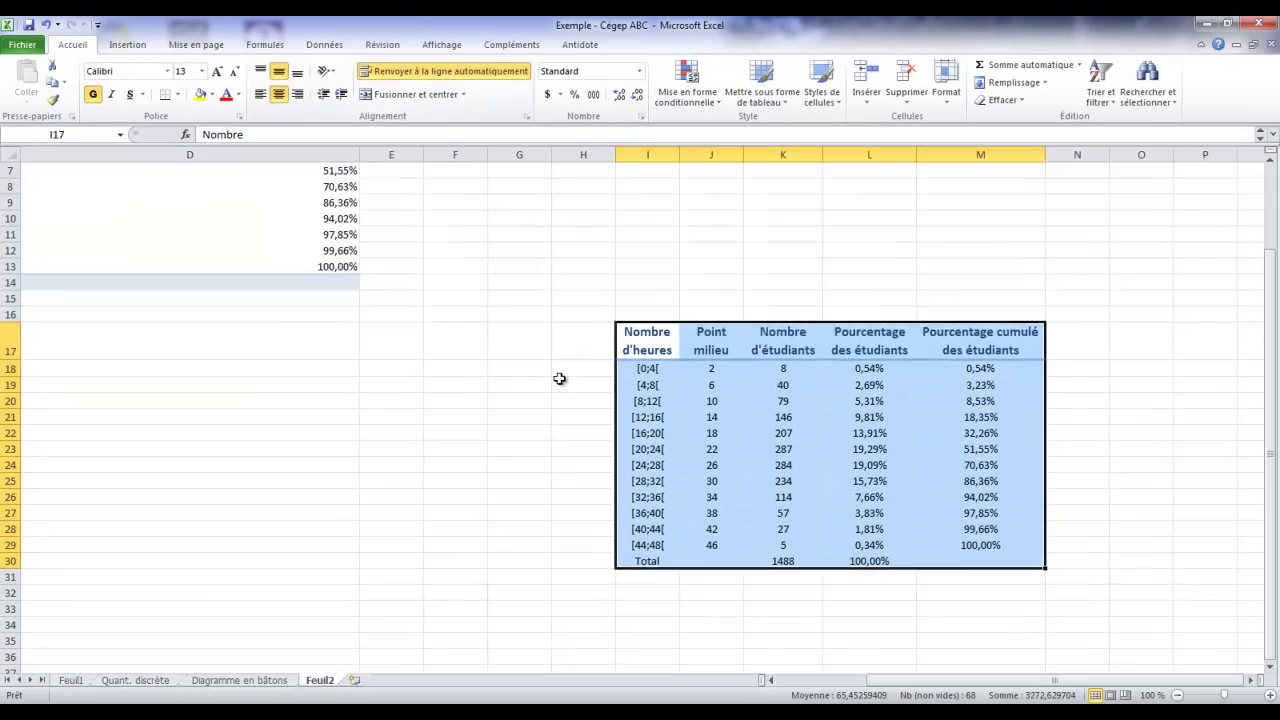
{"action": "left_click", "coordinate": [565, 383]}
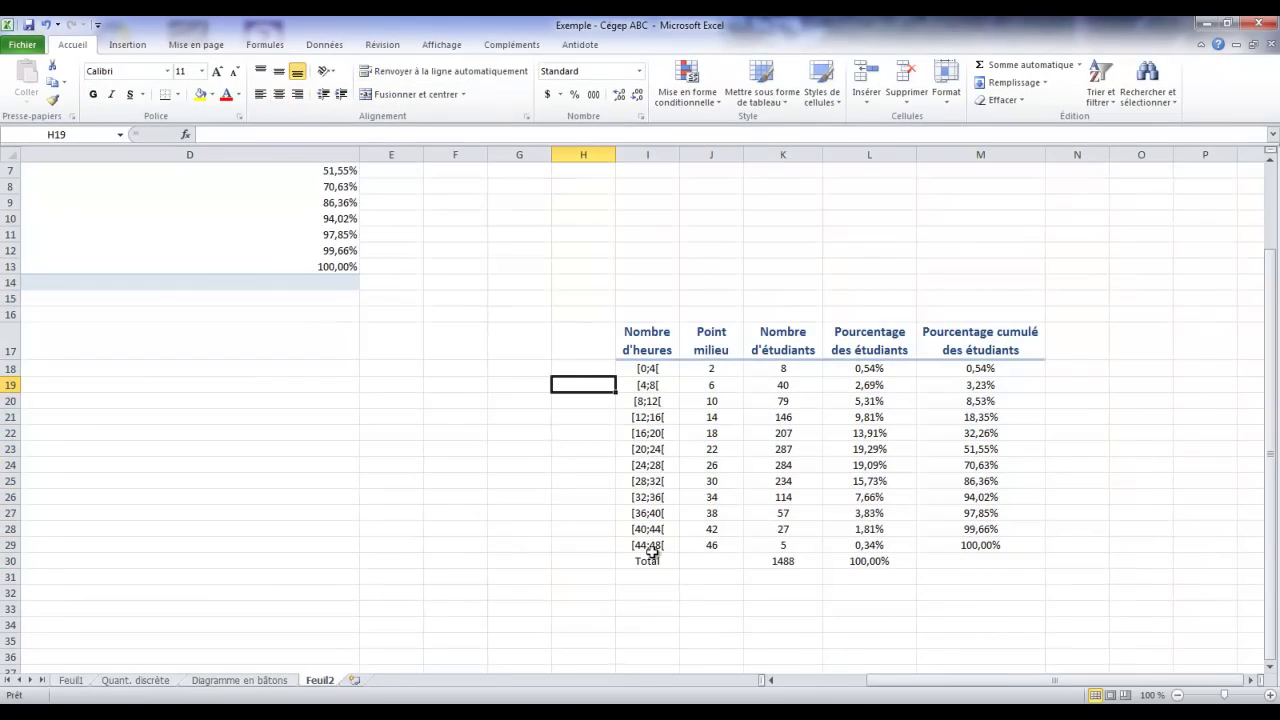
- Apply the Total cell style to the total row I30:L30
{"action": "left_click_drag", "start_coordinate": [657, 560], "coordinate": [879, 563]}
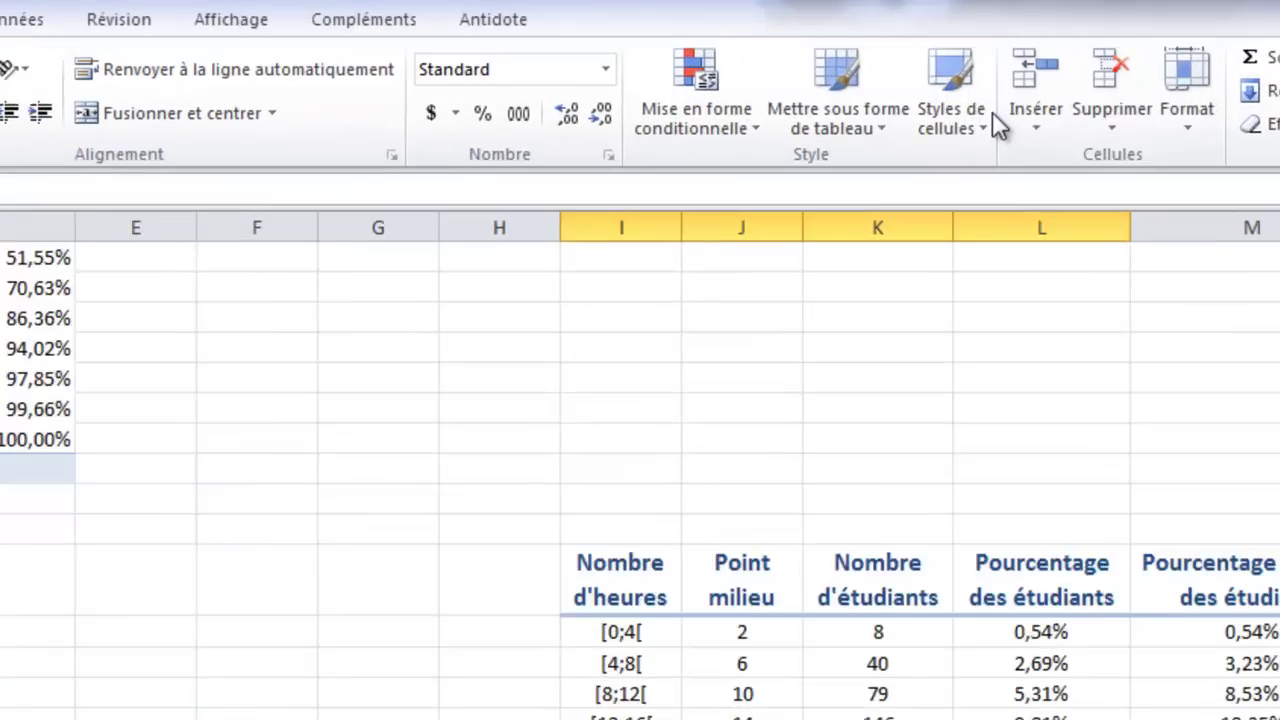
{"action": "left_click", "coordinate": [821, 90]}
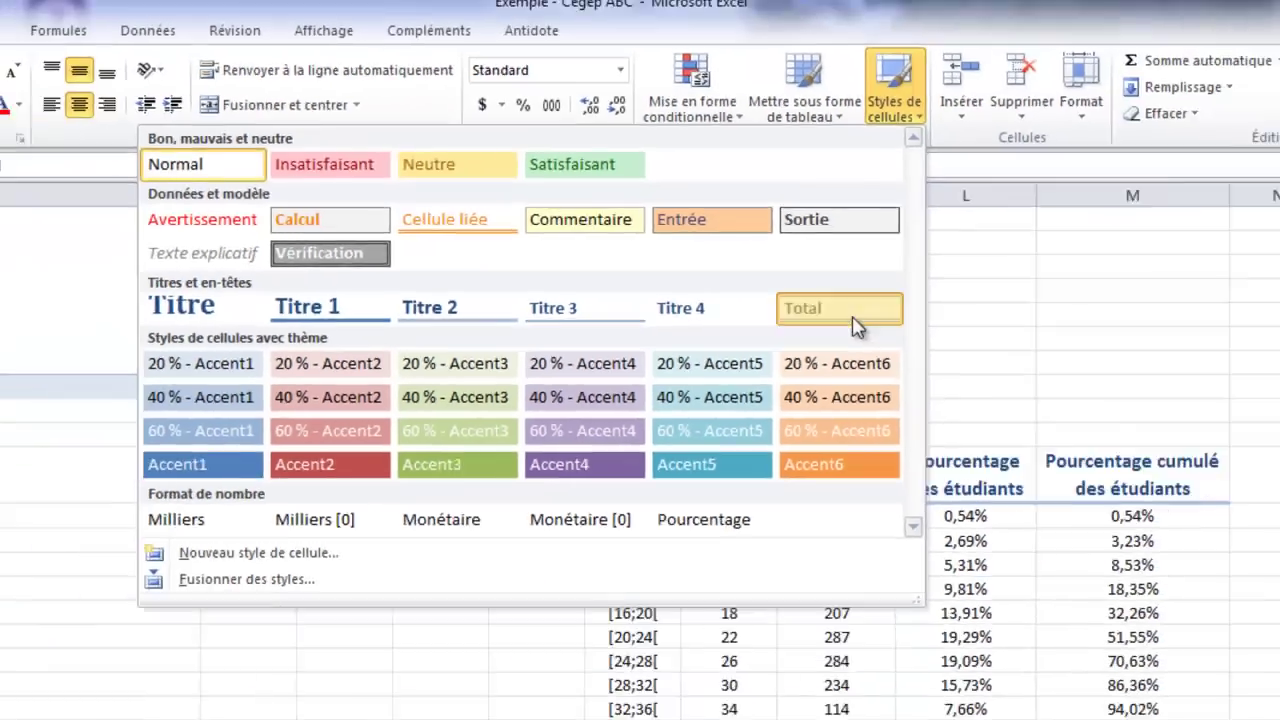
{"action": "left_click", "coordinate": [968, 425]}
{"action": "left_click", "coordinate": [1040, 402]}
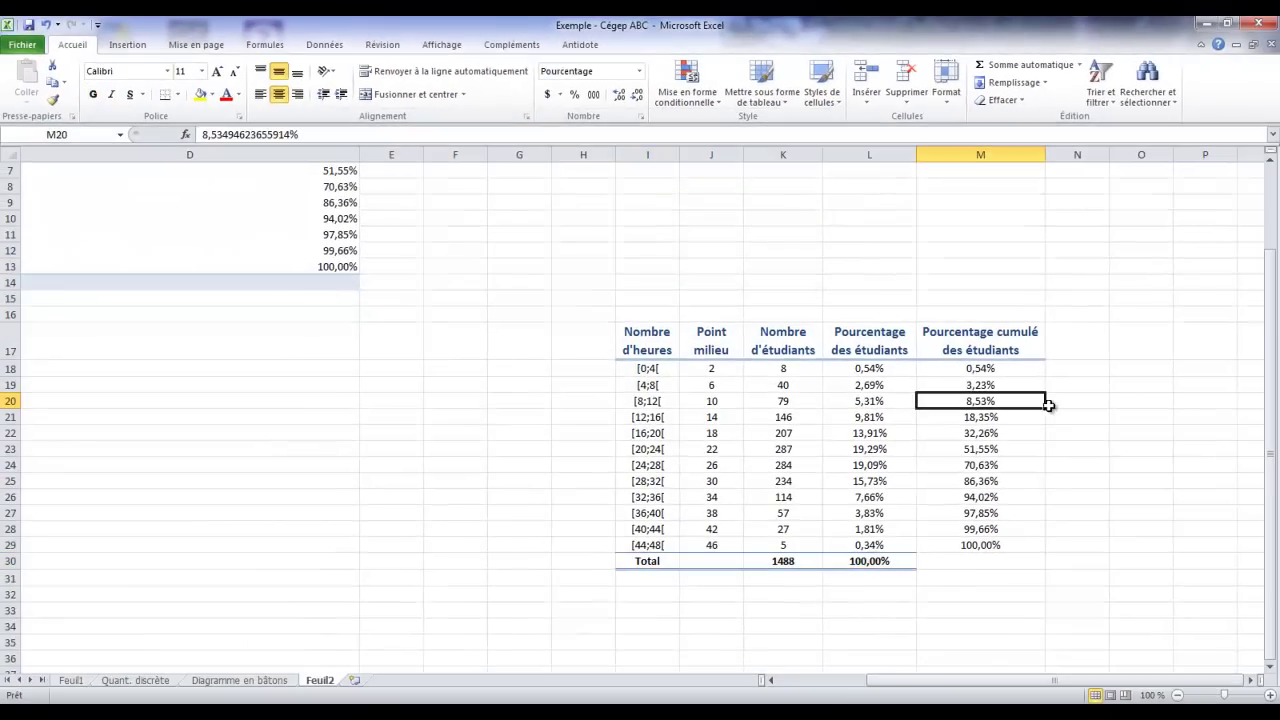
- Apply the 40 % - Accent1 cell style to every other table row from I18:M18 through I28:M28 and to the total row I30:L30
{"action": "left_click_drag", "start_coordinate": [650, 368], "coordinate": [980, 368]}
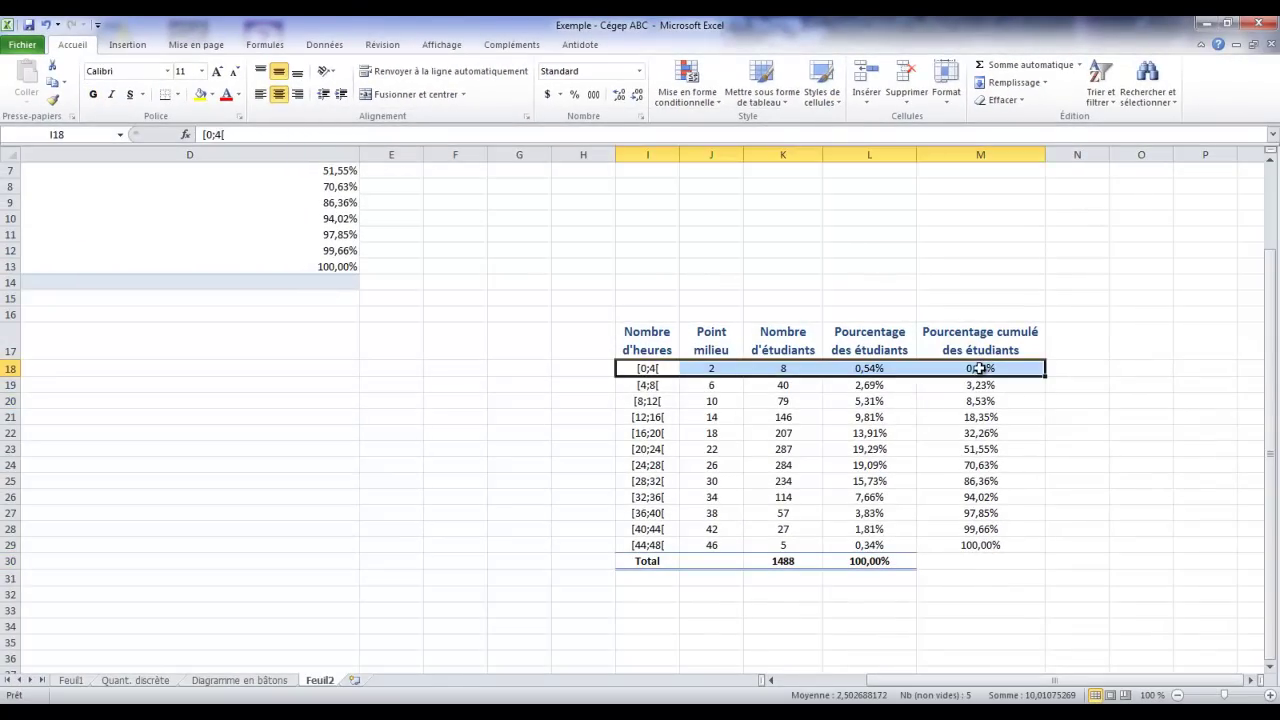
{"action": "left_click_drag", "start_coordinate": [659, 401], "coordinate": [986, 403]}
{"action": "left_click_drag", "start_coordinate": [673, 432], "coordinate": [967, 435]}
{"action": "left_click_drag", "start_coordinate": [667, 468], "coordinate": [985, 466]}
{"action": "left_click_drag", "start_coordinate": [648, 497], "coordinate": [946, 494]}
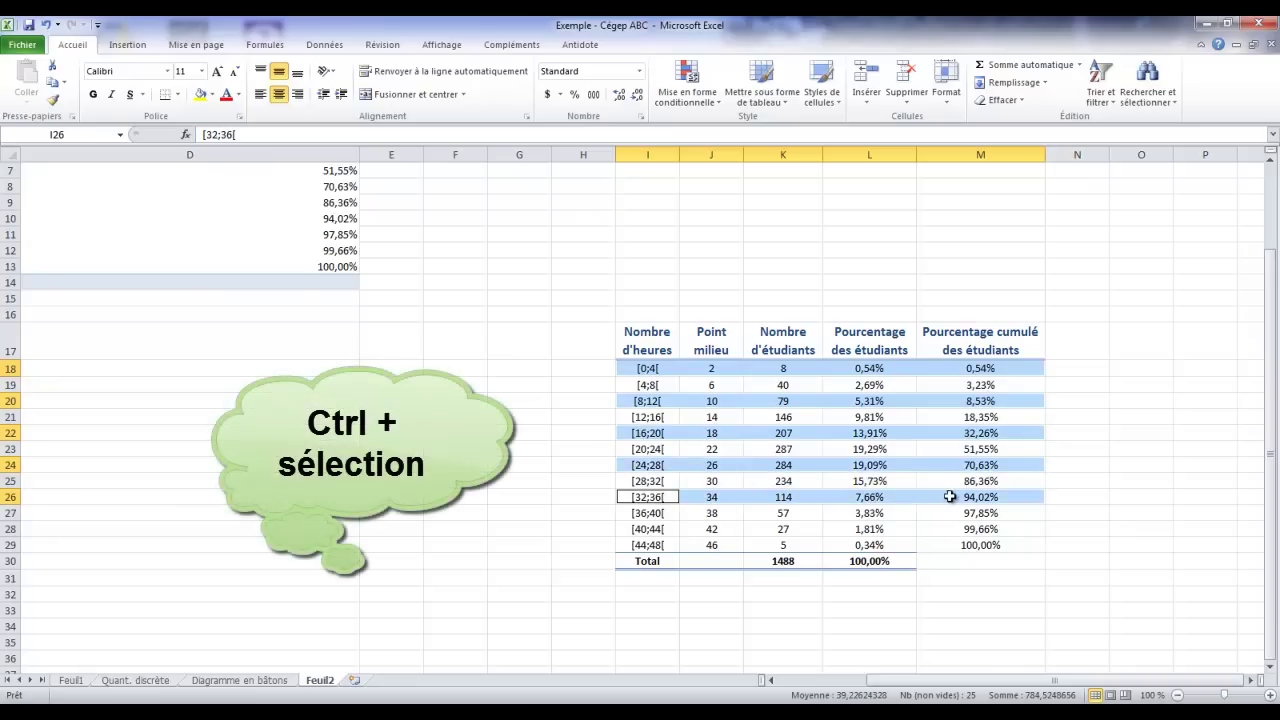
{"action": "left_click_drag", "start_coordinate": [655, 529], "coordinate": [1005, 535]}
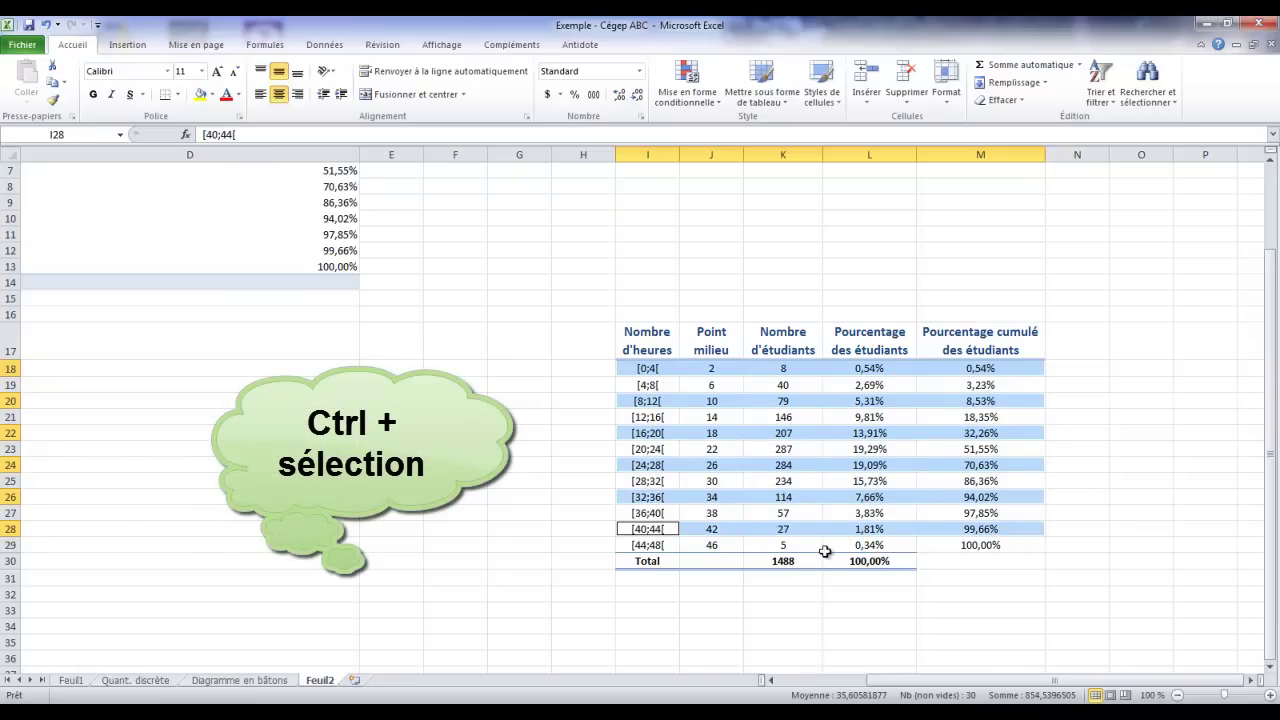
{"action": "left_click_drag", "start_coordinate": [650, 561], "coordinate": [858, 563]}
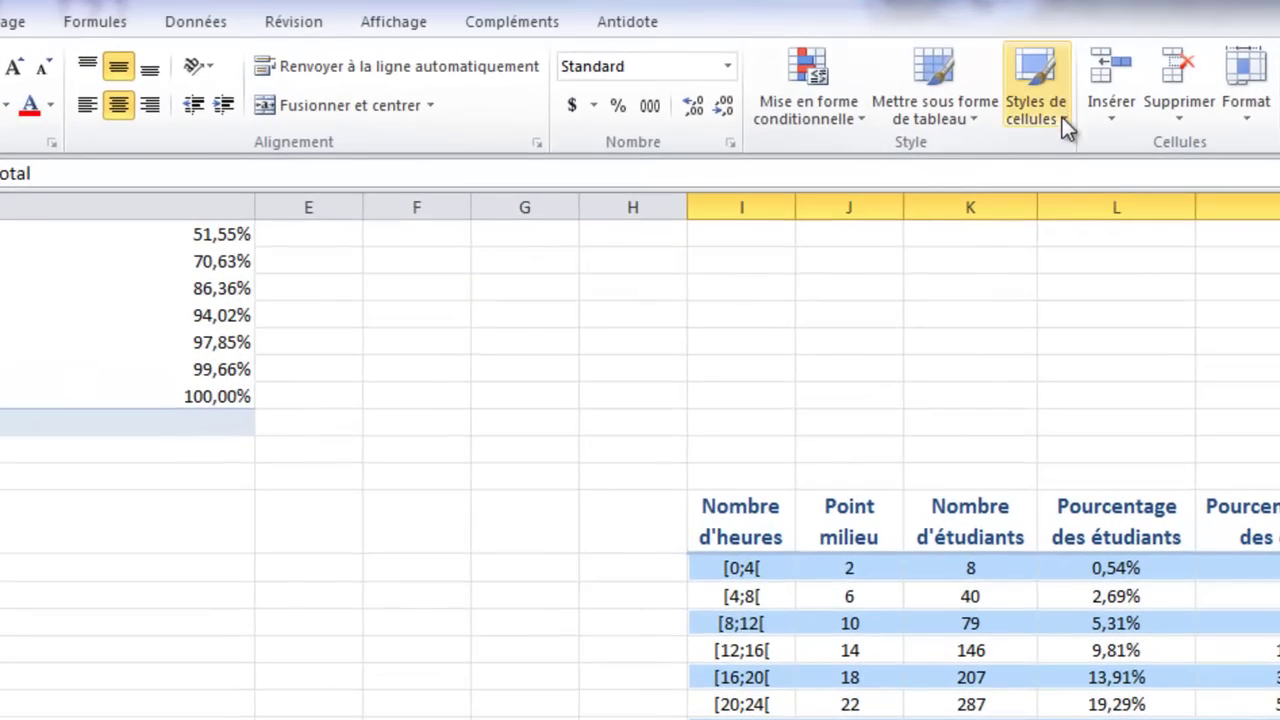
{"action": "left_click", "coordinate": [1041, 118]}
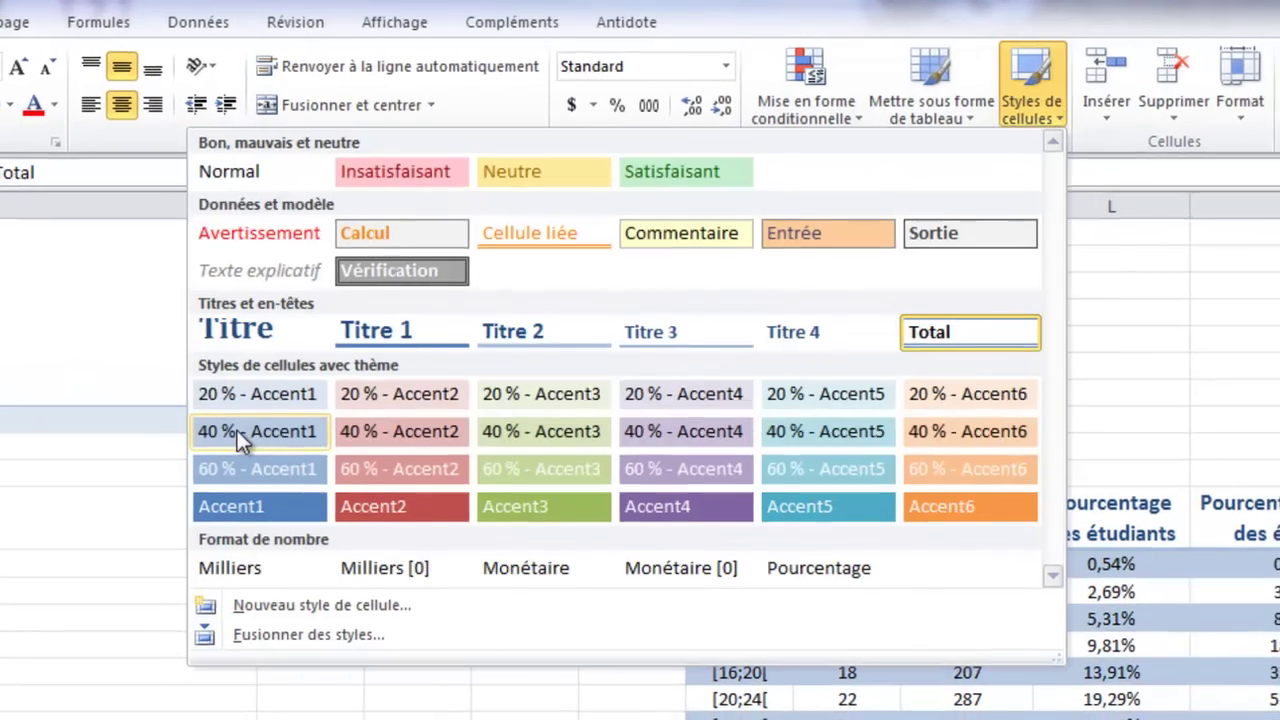
{"action": "left_click", "coordinate": [237, 430]}
{"action": "left_click", "coordinate": [1080, 449]}
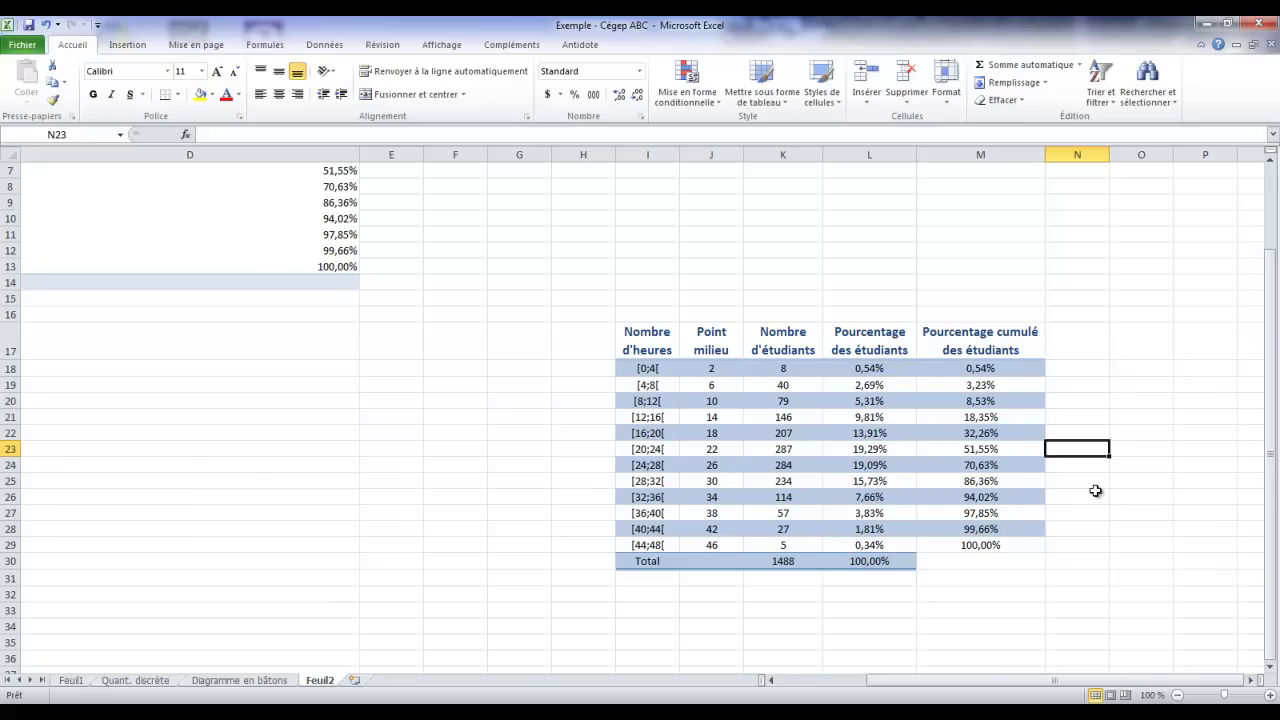
- Add the table title beginning "Répartition des 1 488 étudiants inscrits au Cégep ABC" in I16, and merge and center it across I16:M16
{"action": "key", "text": "ctrl+z"}
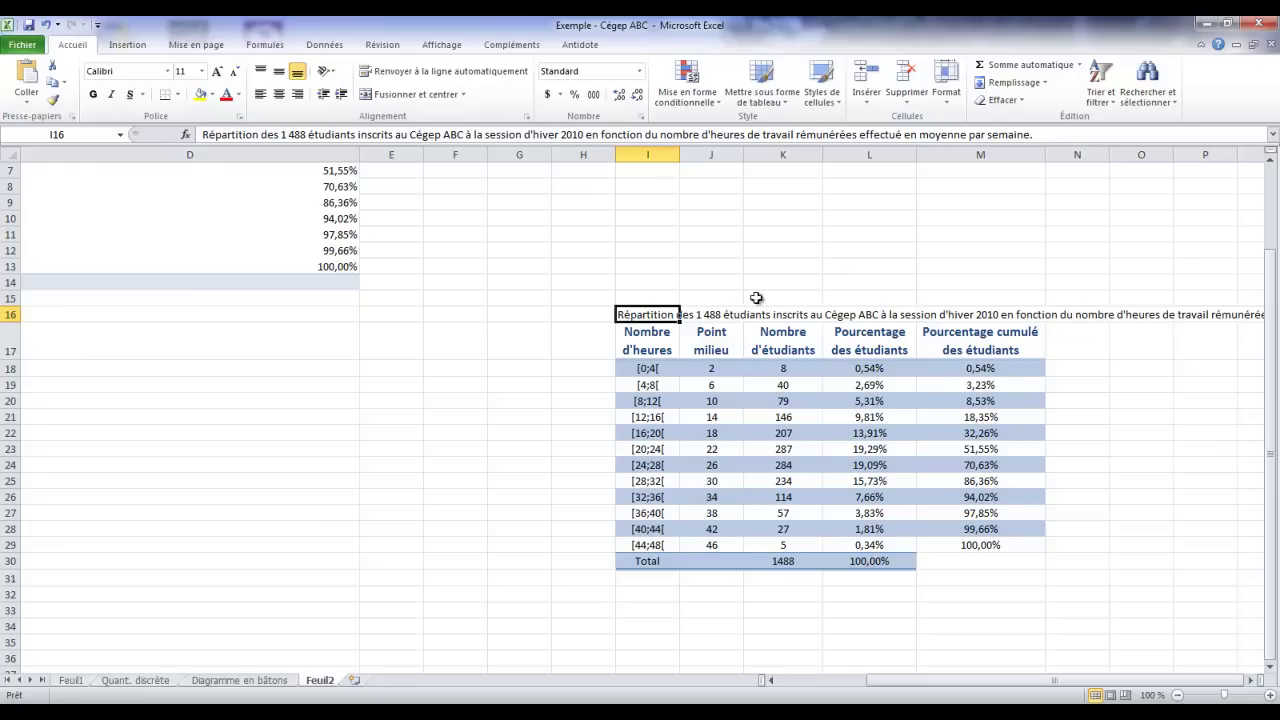
{"action": "left_click", "coordinate": [832, 283]}
{"action": "left_click_drag", "start_coordinate": [672, 320], "coordinate": [960, 316]}
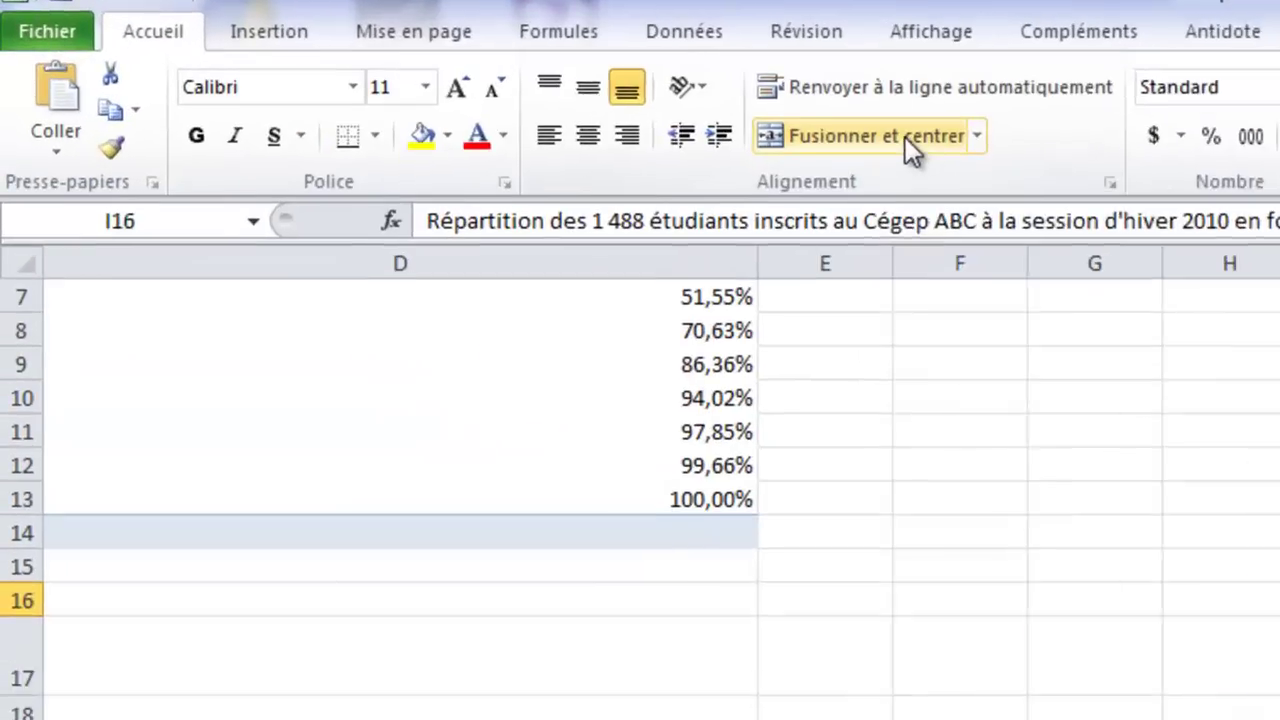
{"action": "left_click", "coordinate": [430, 95]}
{"action": "left_click", "coordinate": [676, 440]}
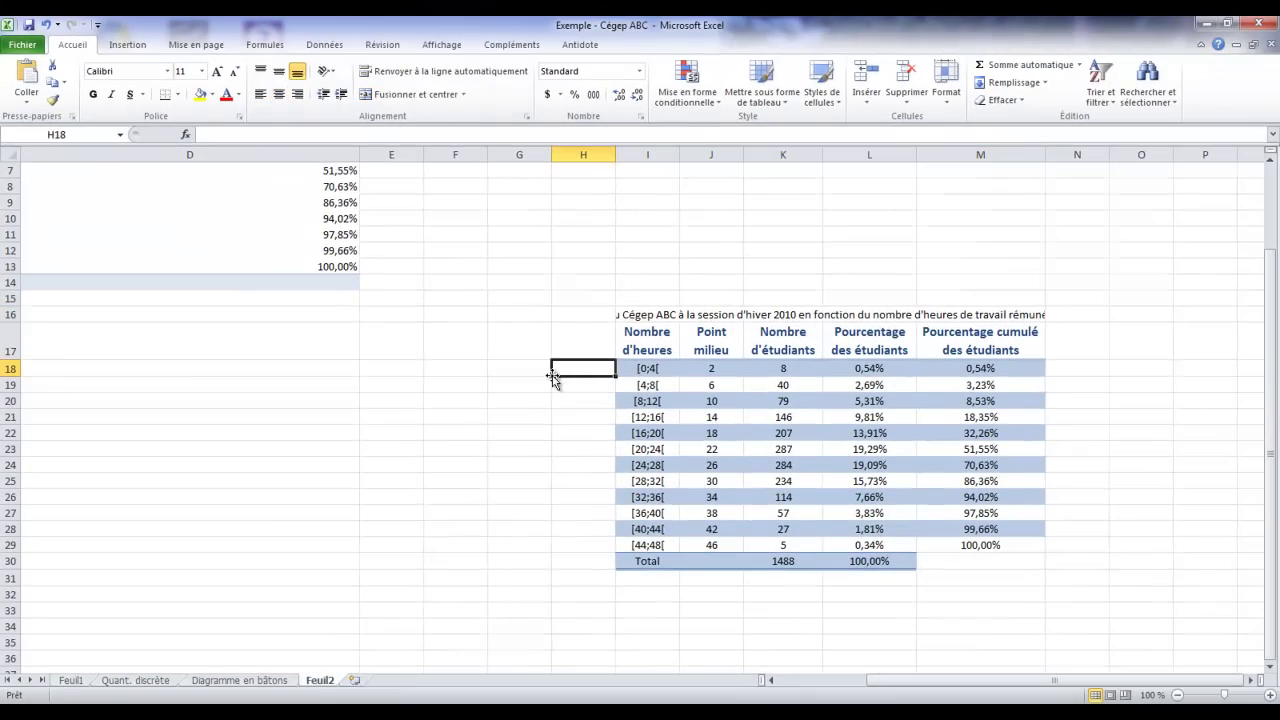
- Apply the Titre 1 cell style to the merged table title in I16:M16
{"action": "left_click", "coordinate": [644, 315]}
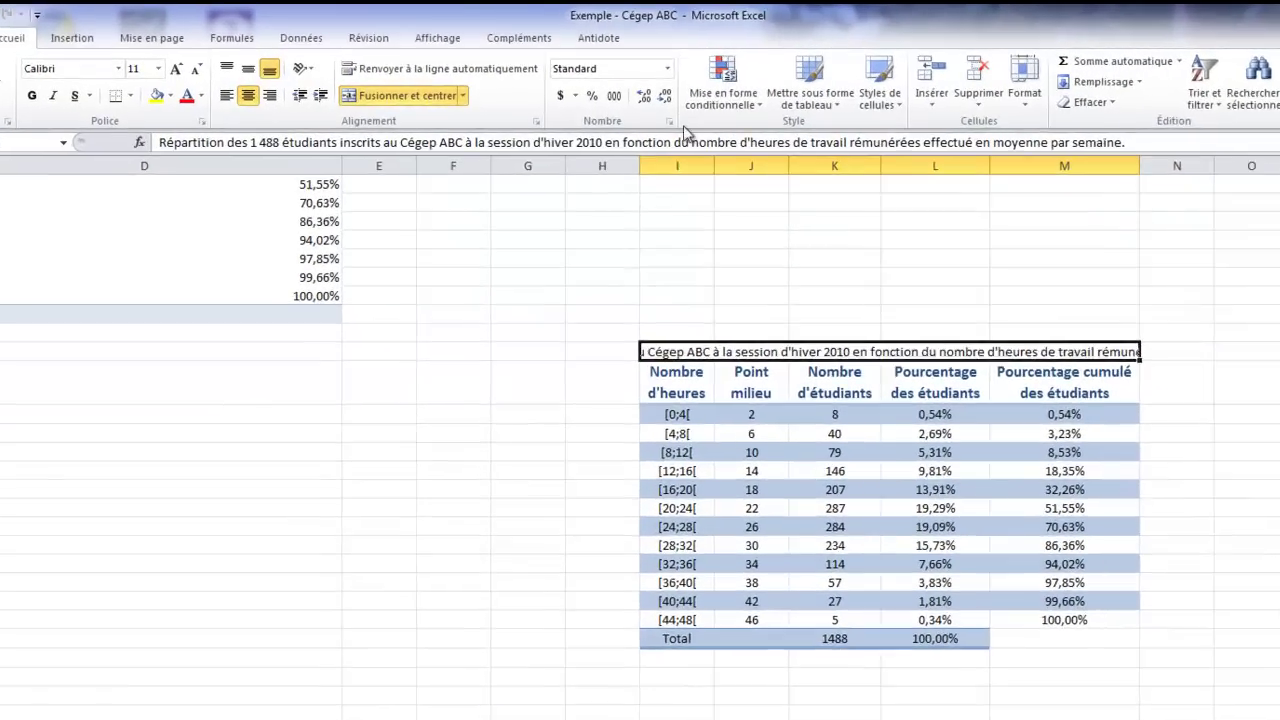
{"action": "left_click", "coordinate": [1062, 118]}
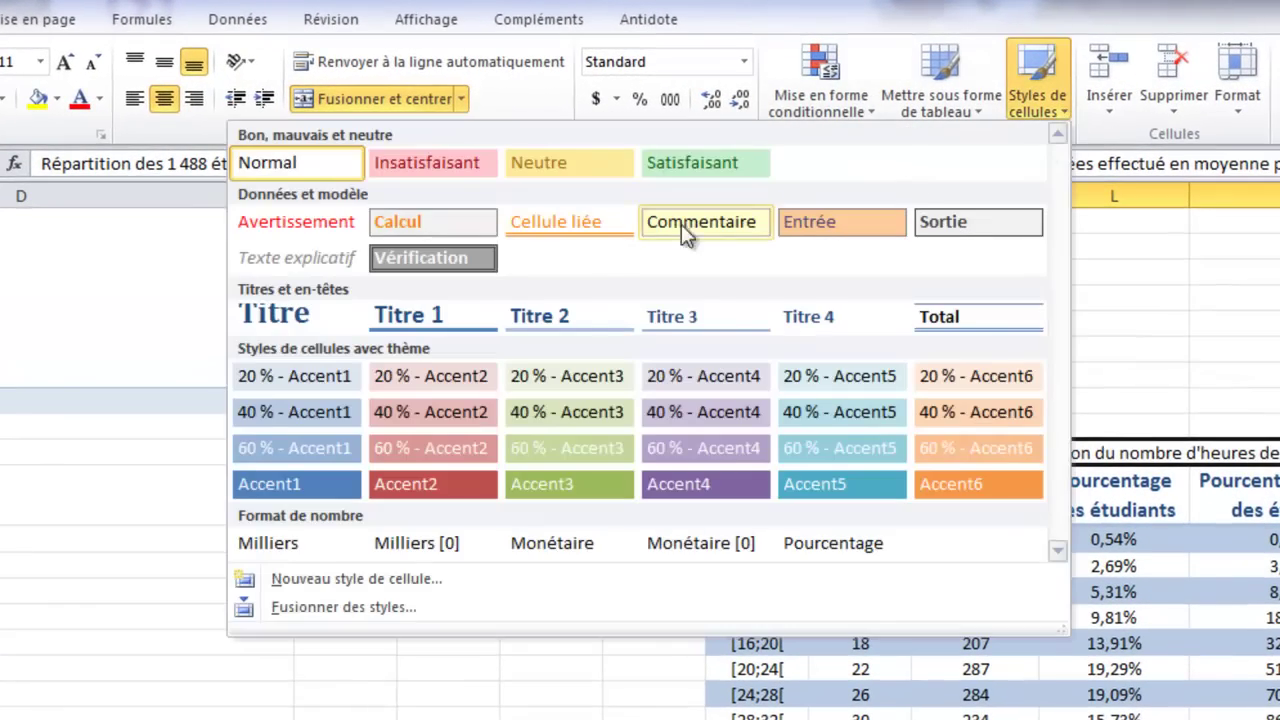
{"action": "left_click", "coordinate": [465, 318]}
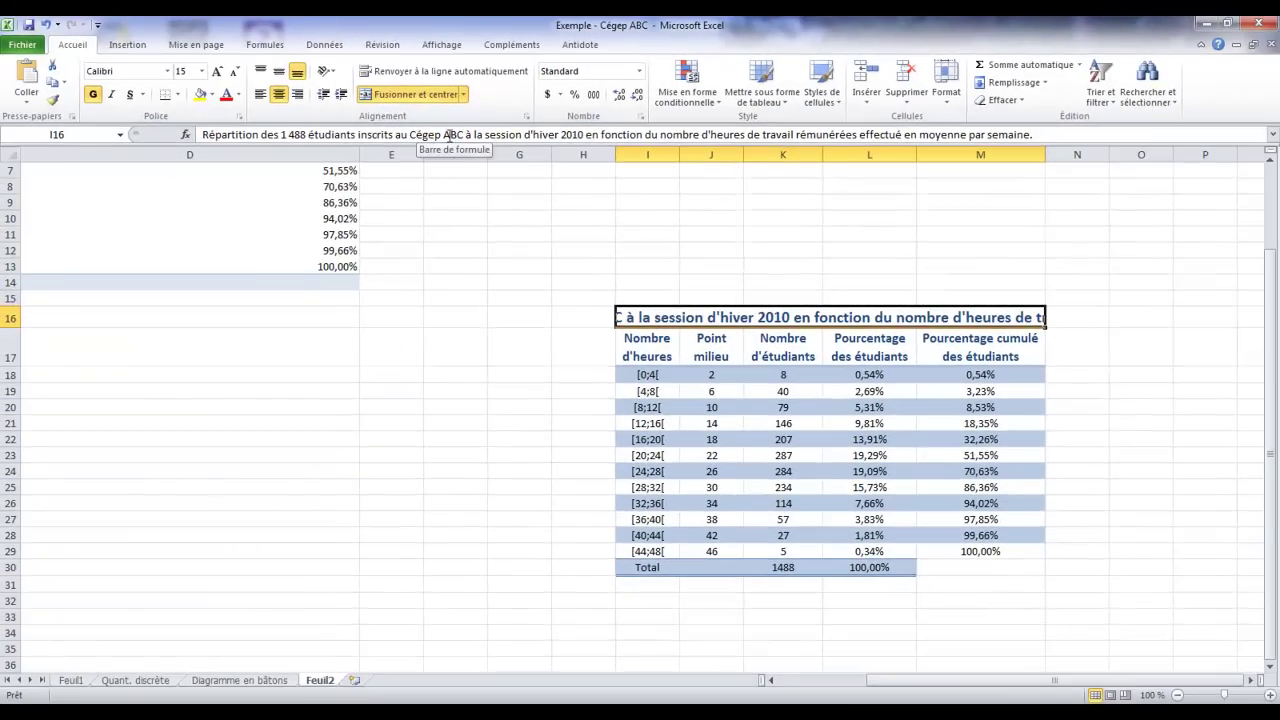
- Insert a line break after "Cégep ABC" in the table title so it wraps over several lines within the merged cell
{"action": "left_click", "coordinate": [466, 136]}
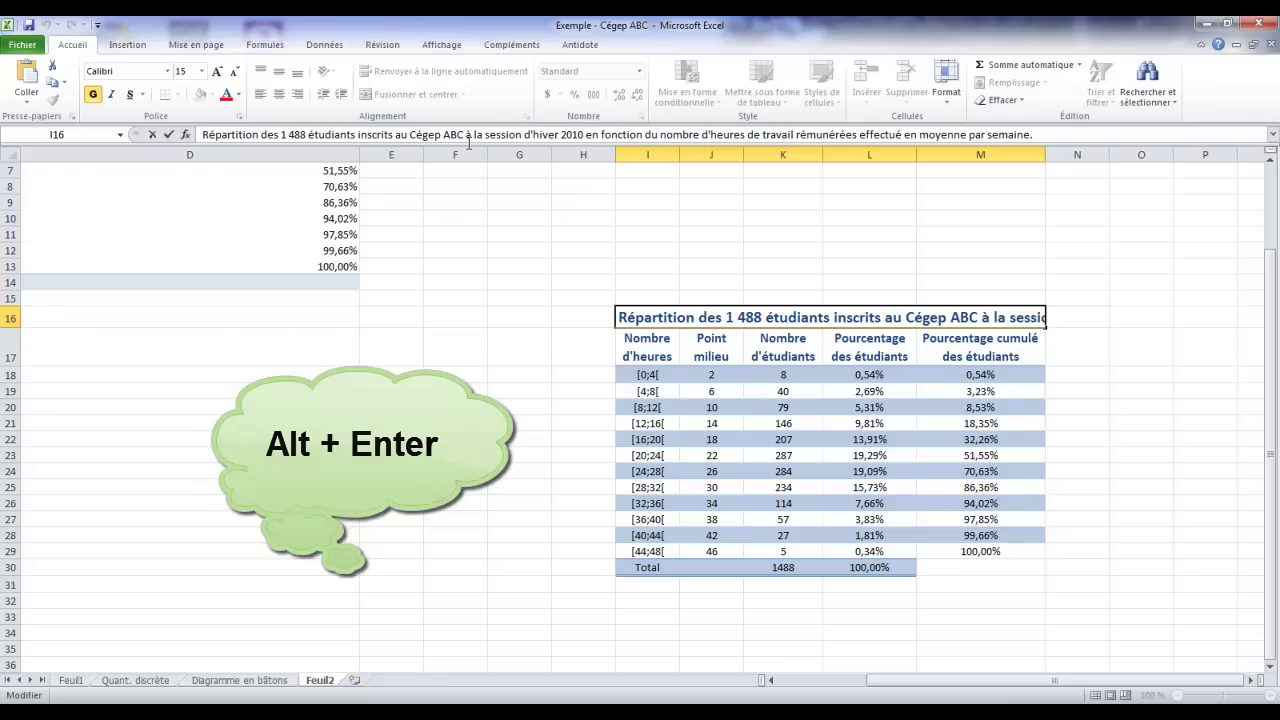
{"action": "key", "text": "alt+Return"}
{"action": "key", "text": "Return"}
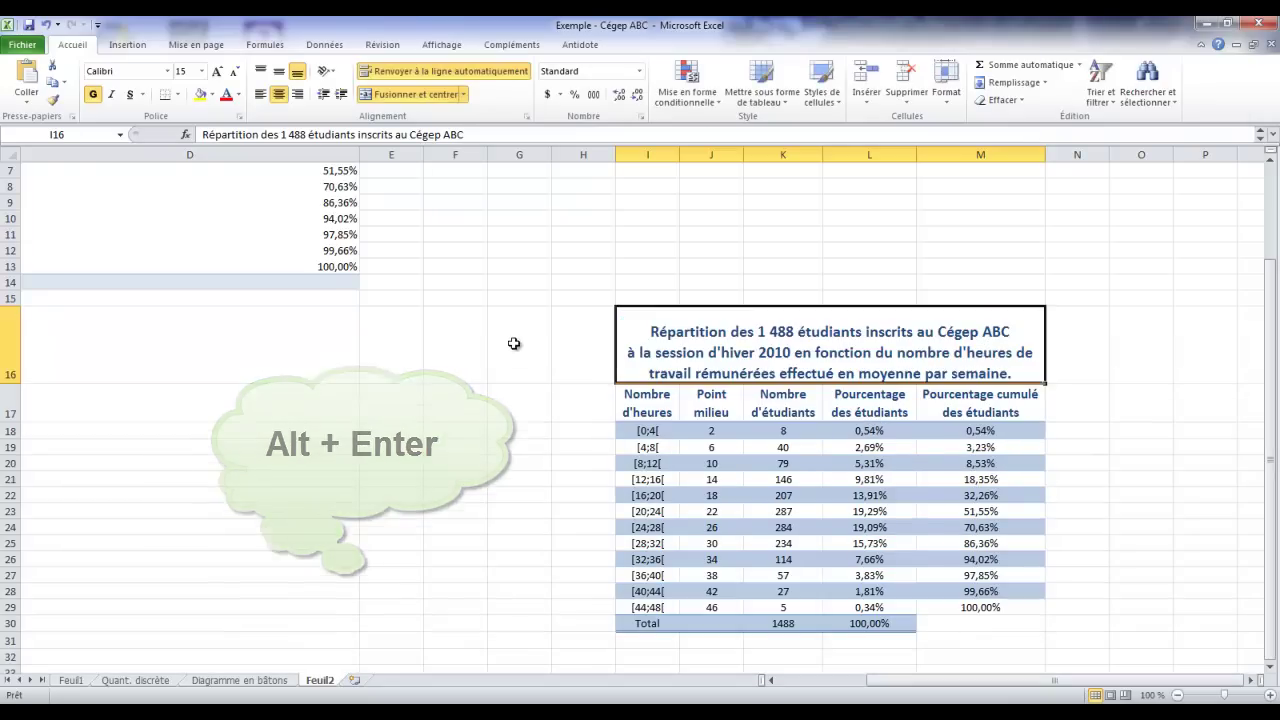
{"action": "left_click", "coordinate": [572, 348]}
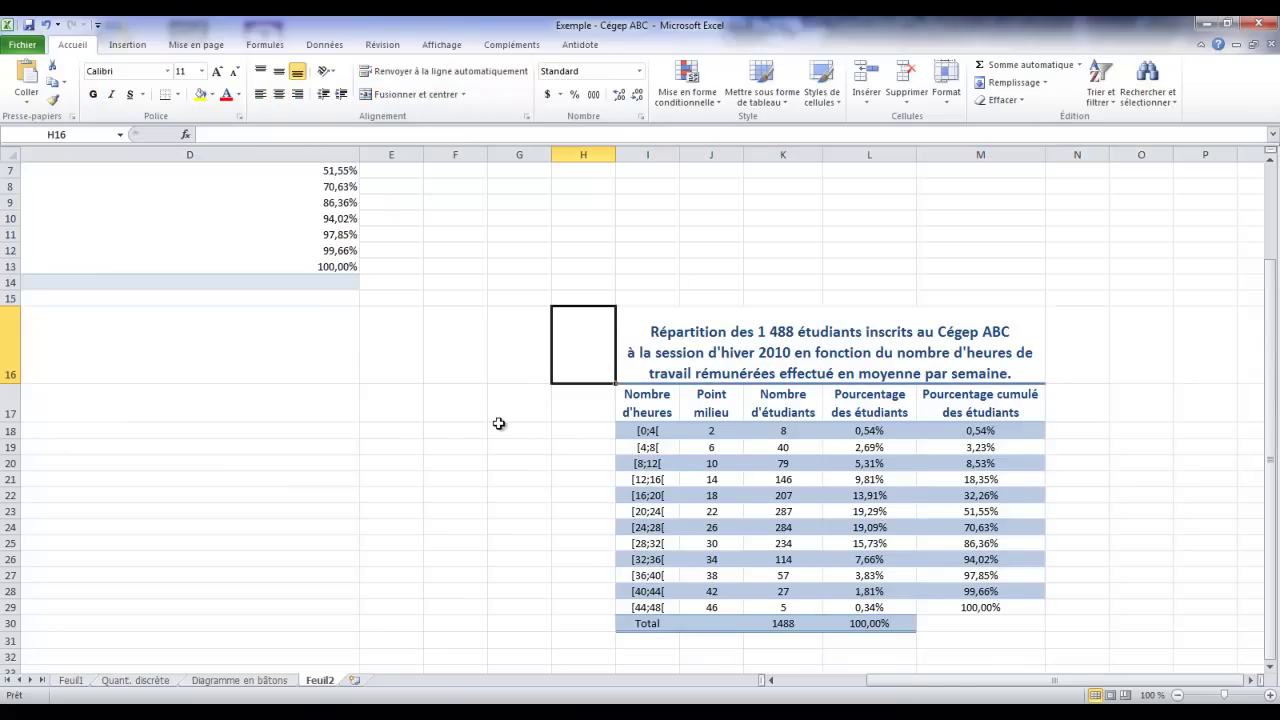
- Rename the Feuil2 worksheet as "Quant. continue"
{"action": "right_click", "coordinate": [333, 686]}
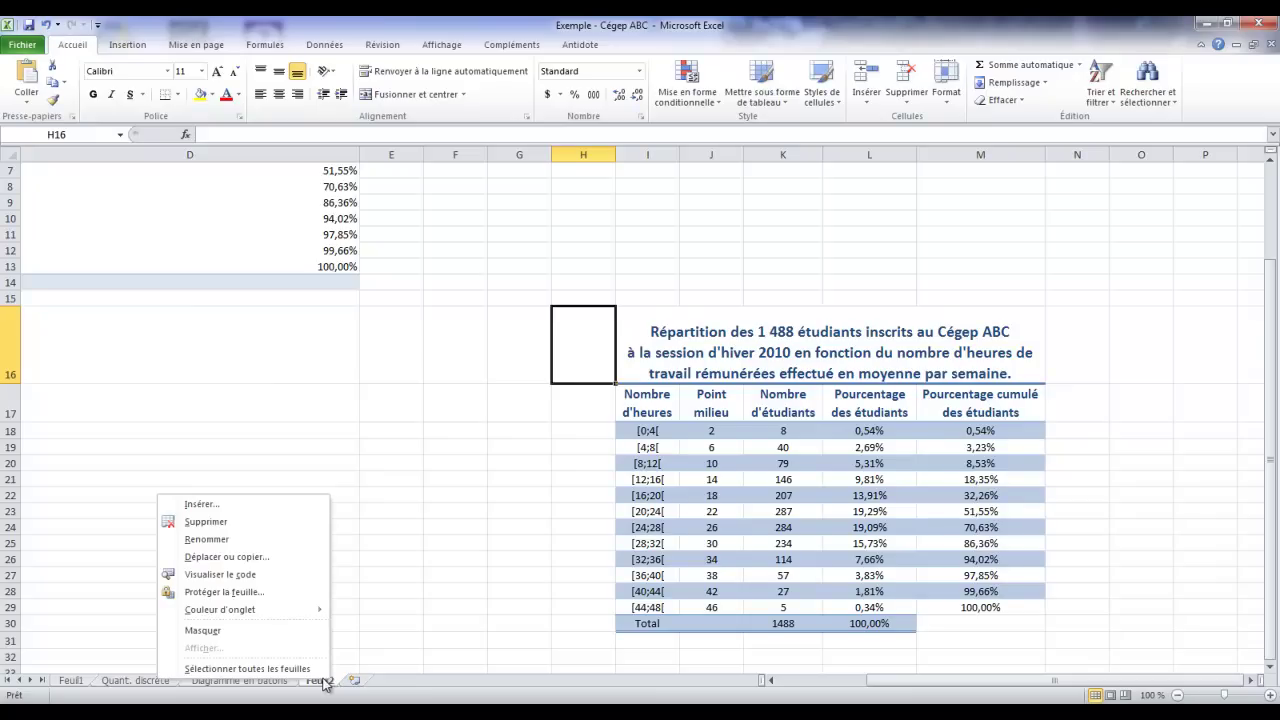
{"action": "left_click", "coordinate": [266, 540]}
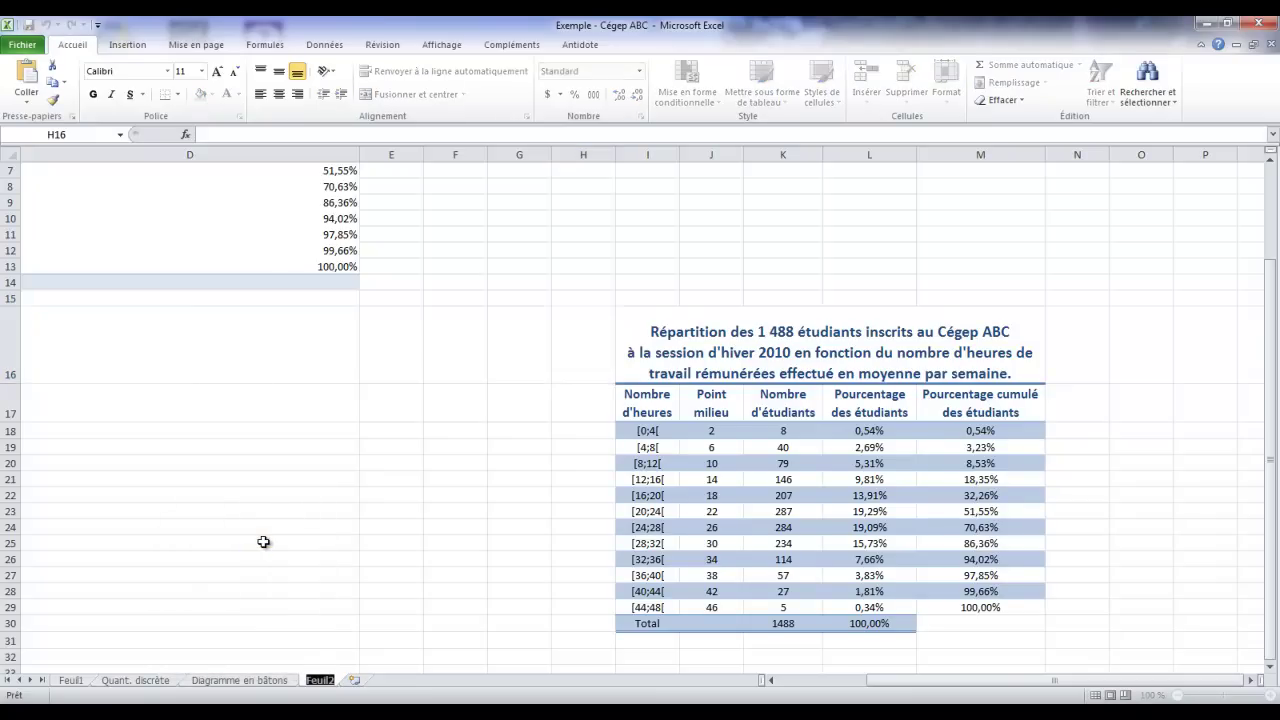
{"action": "type", "text": "Quant. continue"}
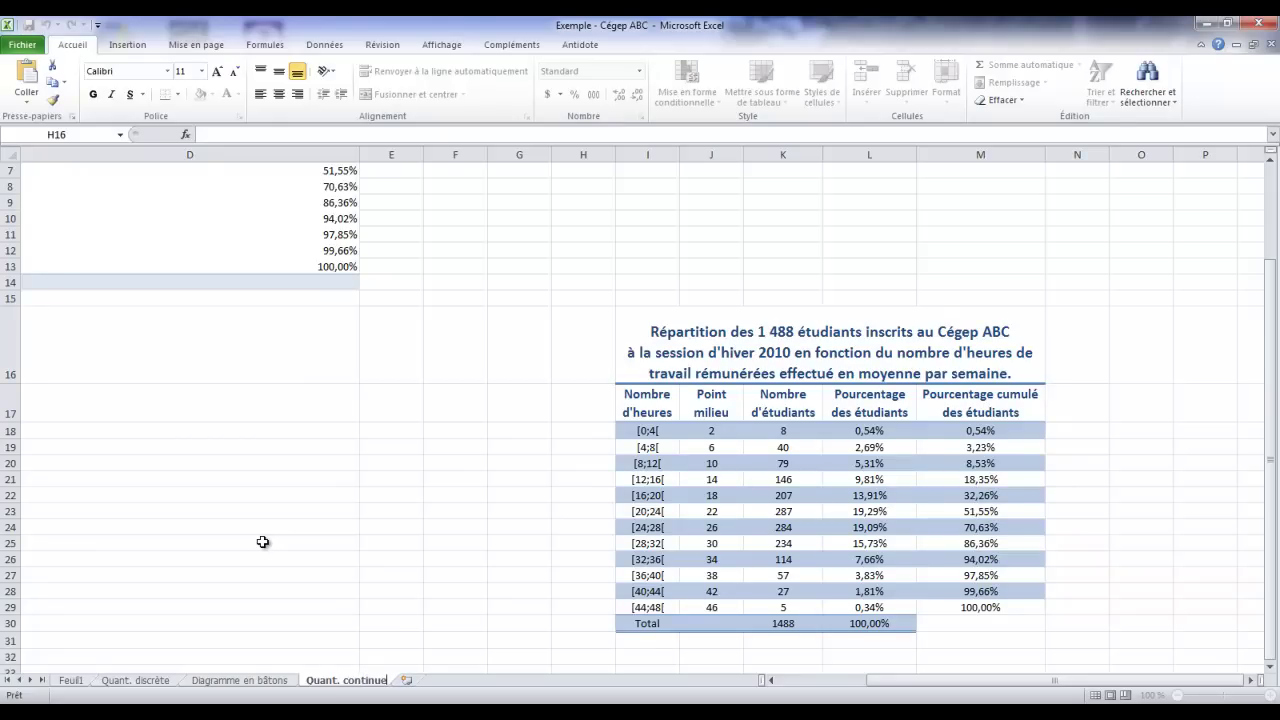
{"action": "key", "text": "Return"}
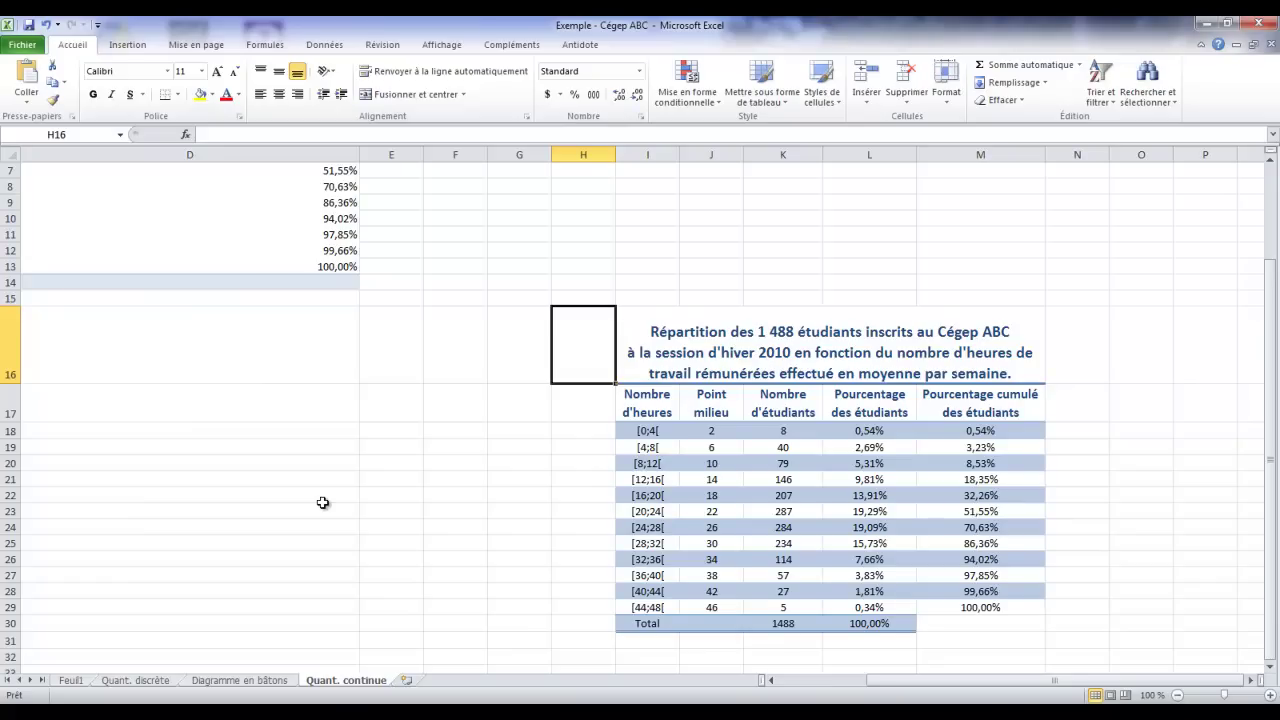